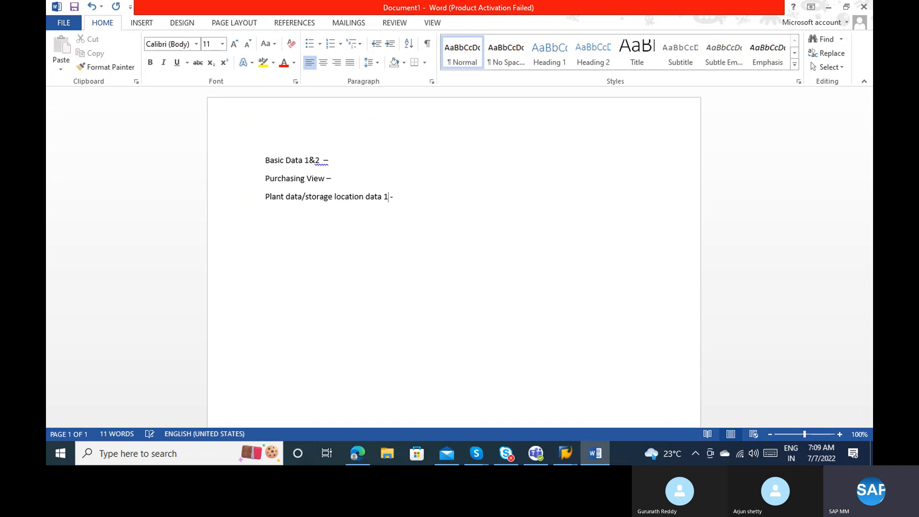
Complete the plant data line with '& 2' and add an 'Accounting 1 data & 2 -' line.
text(& 2)
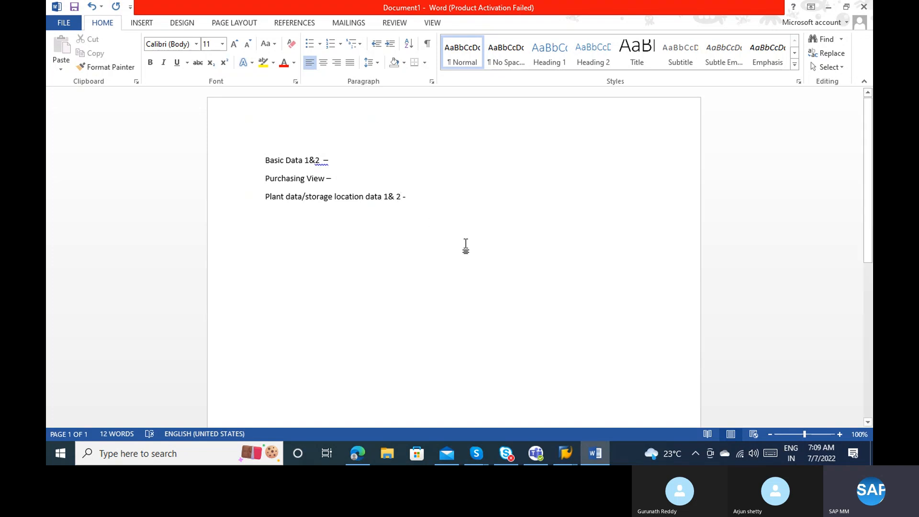
click(429, 199)
key(Return)
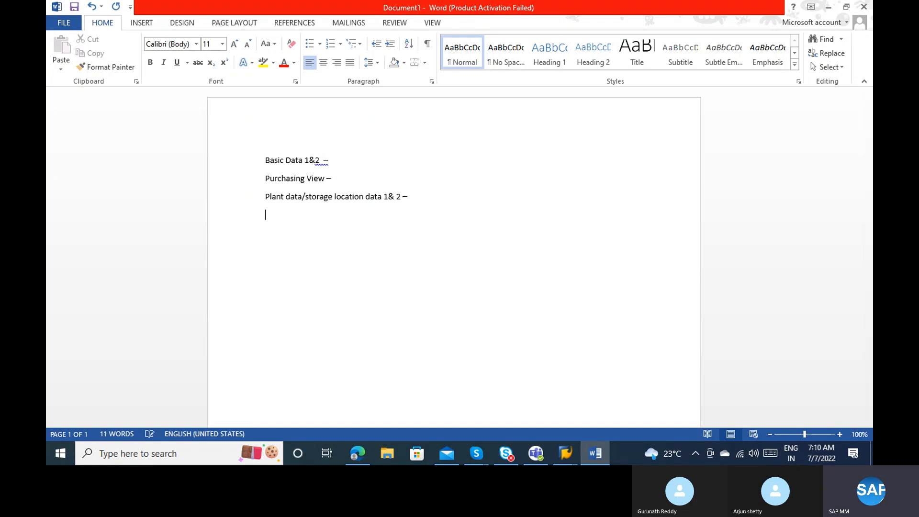
text(Accounting 1 data & 2 -)
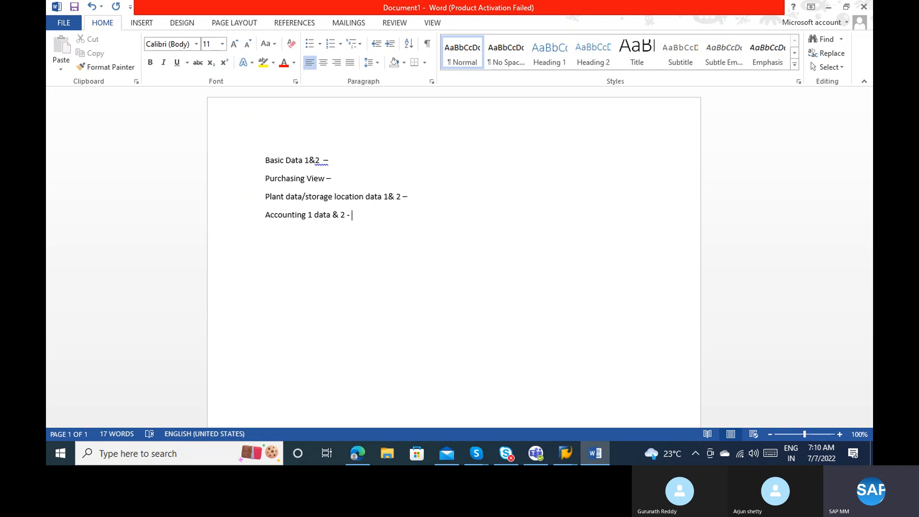
Add the 'Sales - SD' and 'MRP 1 & 2,3,4 Workscheduling' lines beneath it.
key(Return)
key(Return)
key(Return)
text(Sale)
text(s )
text(-)
text( SD)
key(Return)
text(MRP 1 & 2,3,4 )
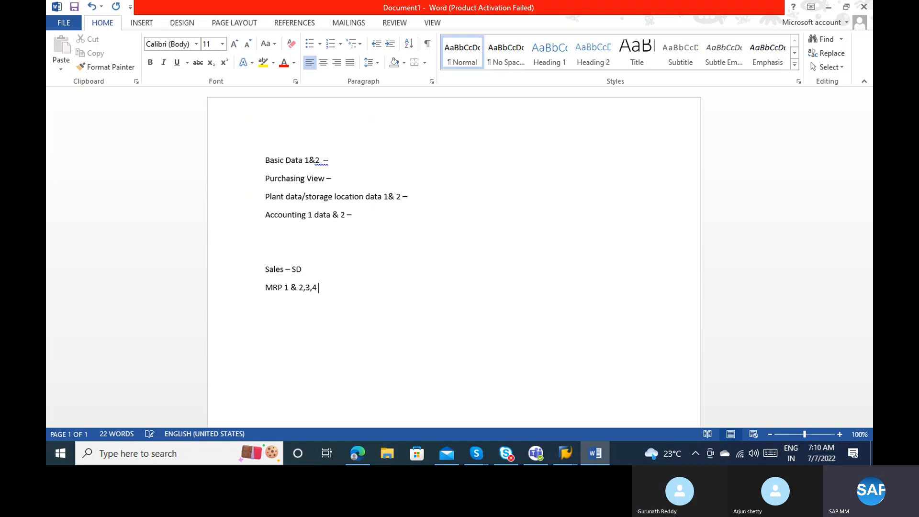
text(Workscheduling)
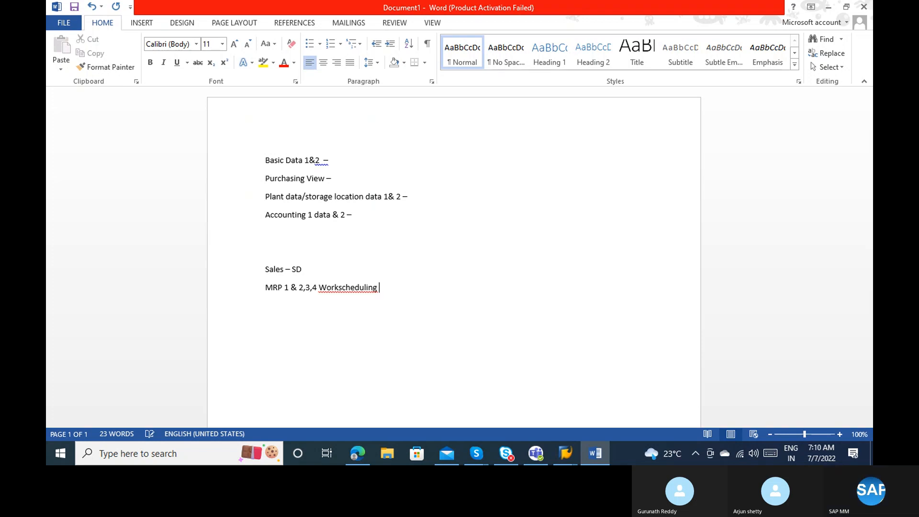
Append '- PP' to the MRP line and add a 'Costing - CO' line below it.
click(340, 287)
click(394, 286)
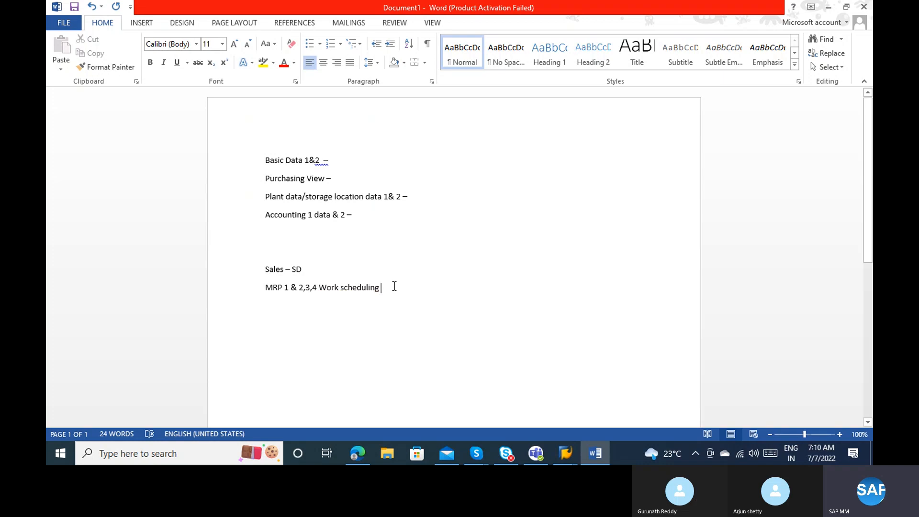
text(- PP)
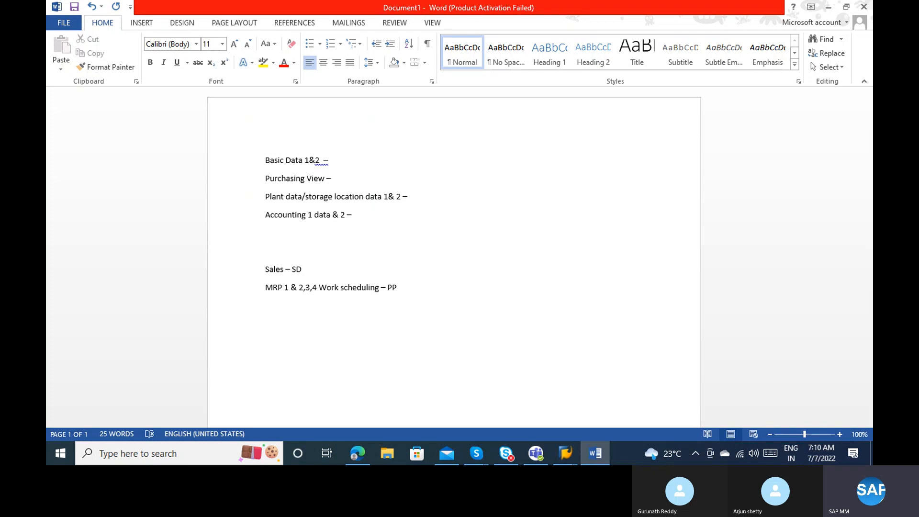
key(Return)
text(Costing - CO)
Add a 'Warehouse management 1 & 2 -- WM' line below Costing – CO.
key(Return)
click(320, 214)
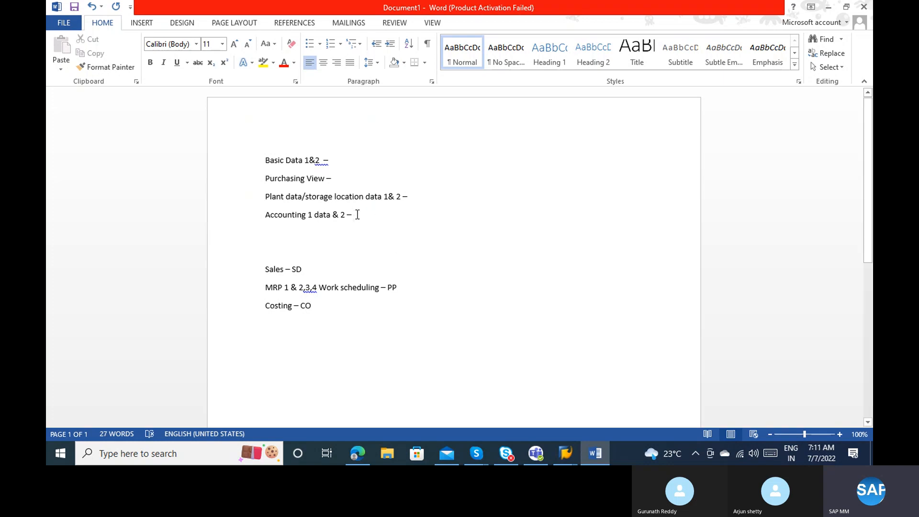
click(357, 215)
click(330, 307)
key(Return)
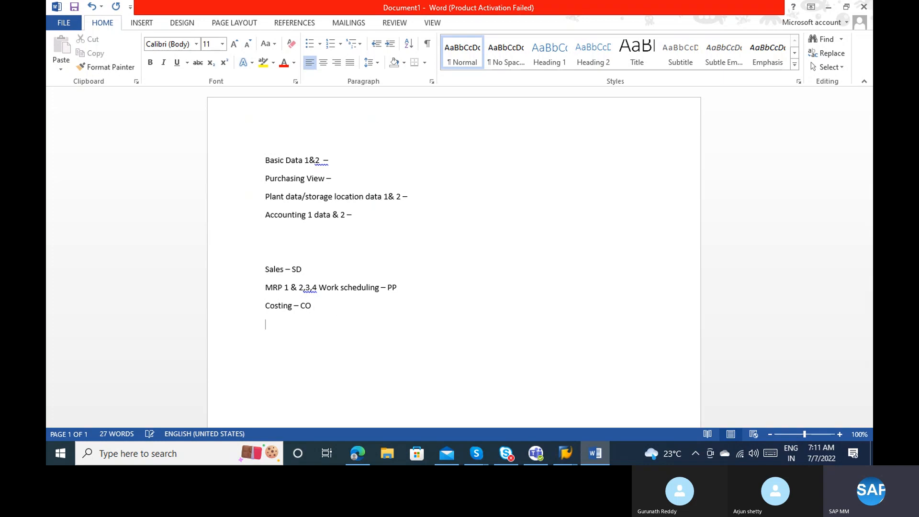
text(Warehouse mn)
key(BackSpace)
text(anageme)
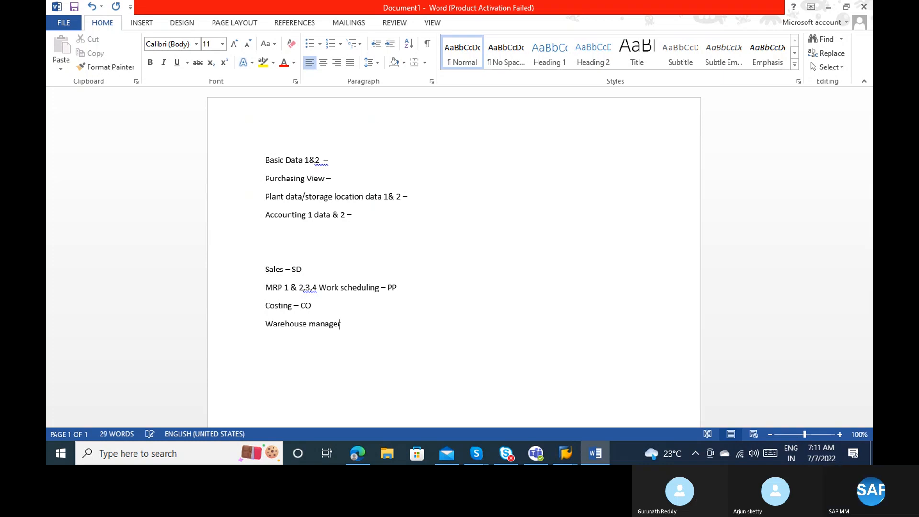
key(BackSpace)
key(BackSpace)
text(ment 1 & 2 )
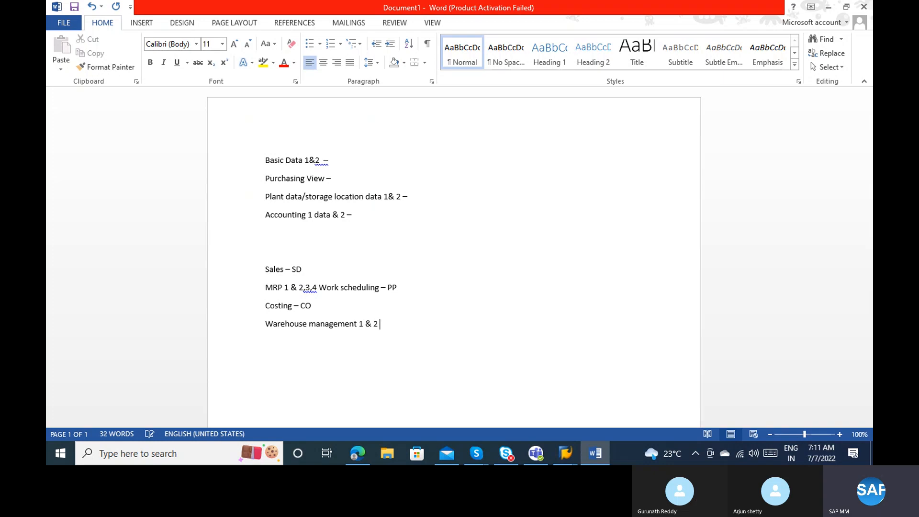
text(-- WM)
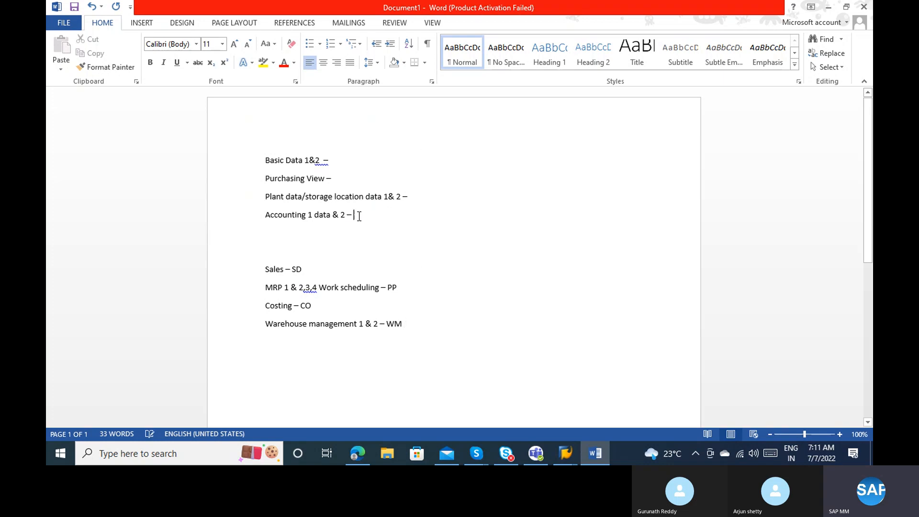
Type a new 'Classification -' line beneath 'Warehouse management 1 & 2 -- WM'.
drag(357, 216, 267, 165)
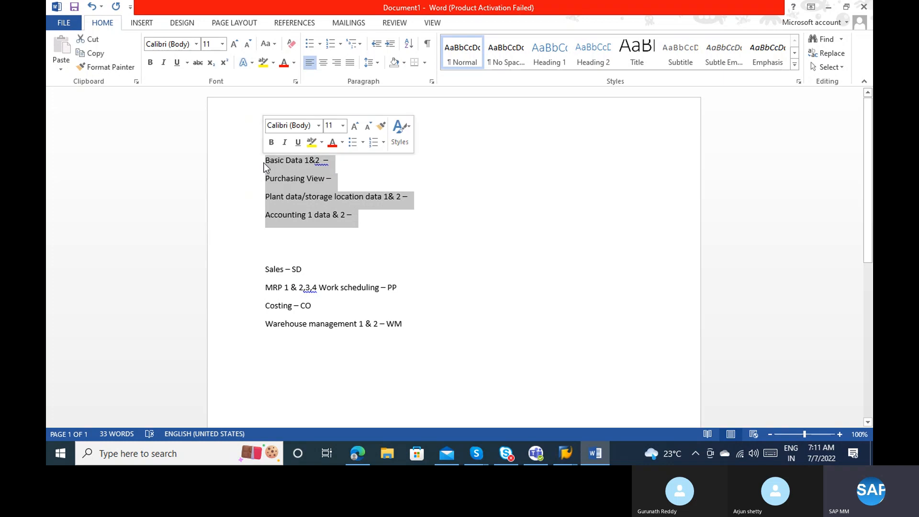
click(306, 187)
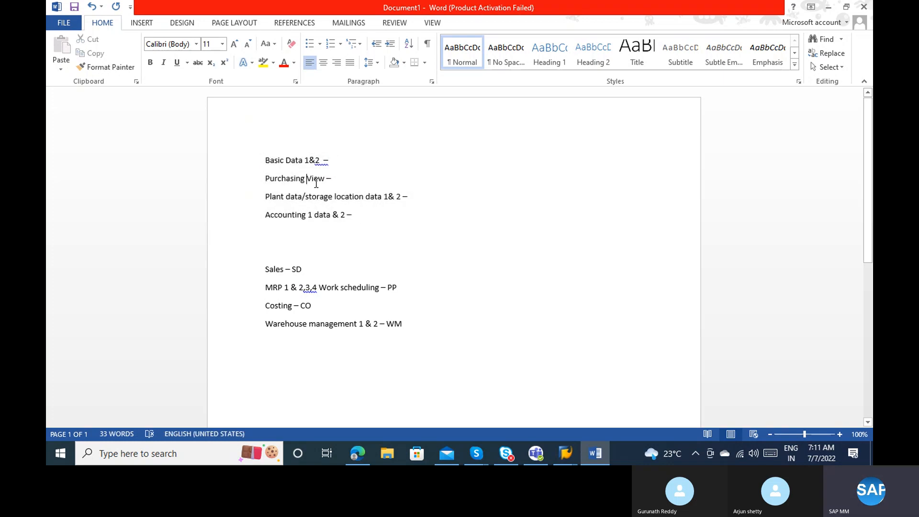
double_click(315, 179)
click(335, 178)
click(291, 197)
key(Return)
text(Class)
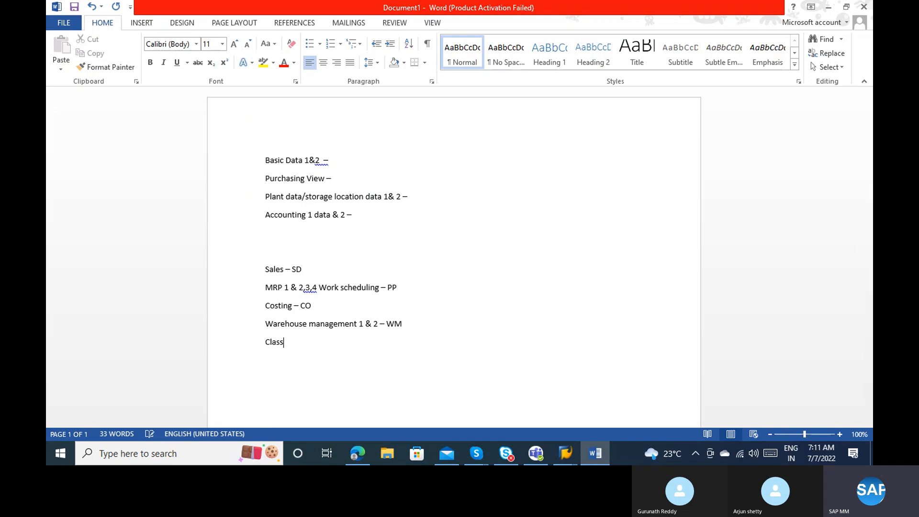
text(ification -)
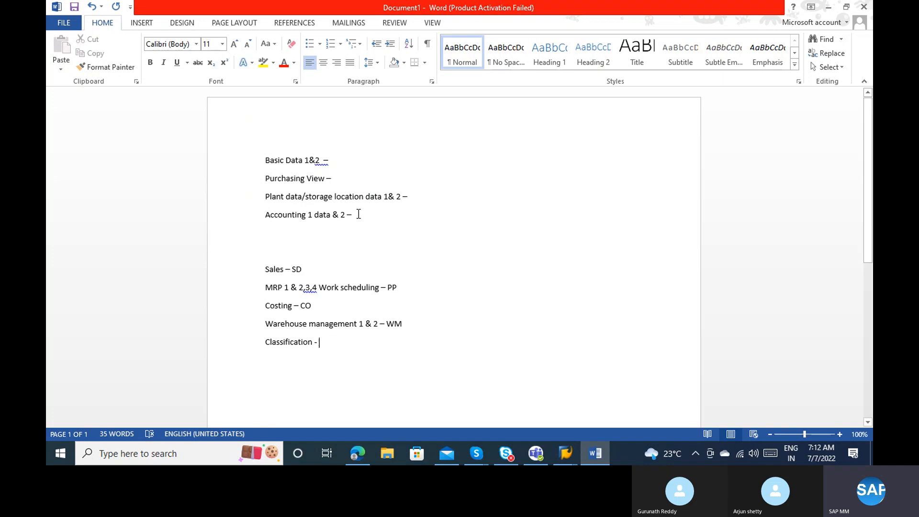
Answer No on the SAP connection-broken error and reselect the Basic Data to Accounting lines.
drag(360, 214, 264, 161)
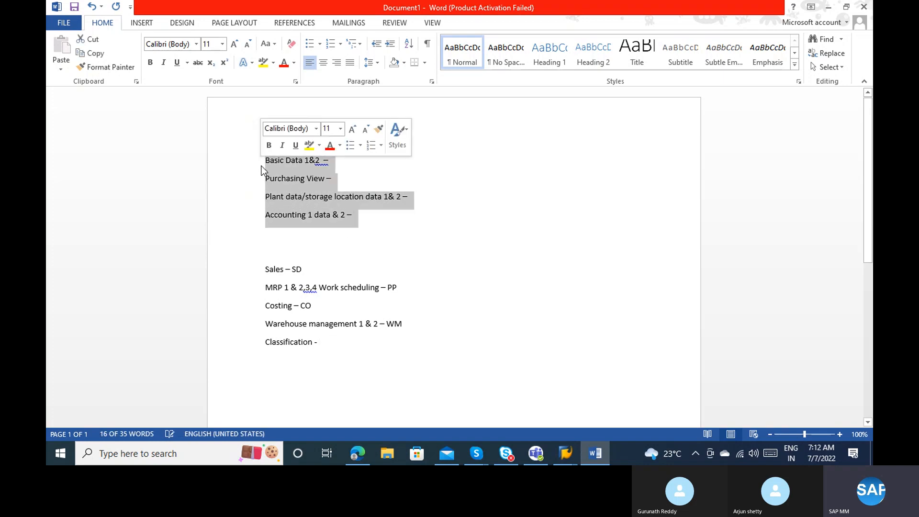
click(291, 182)
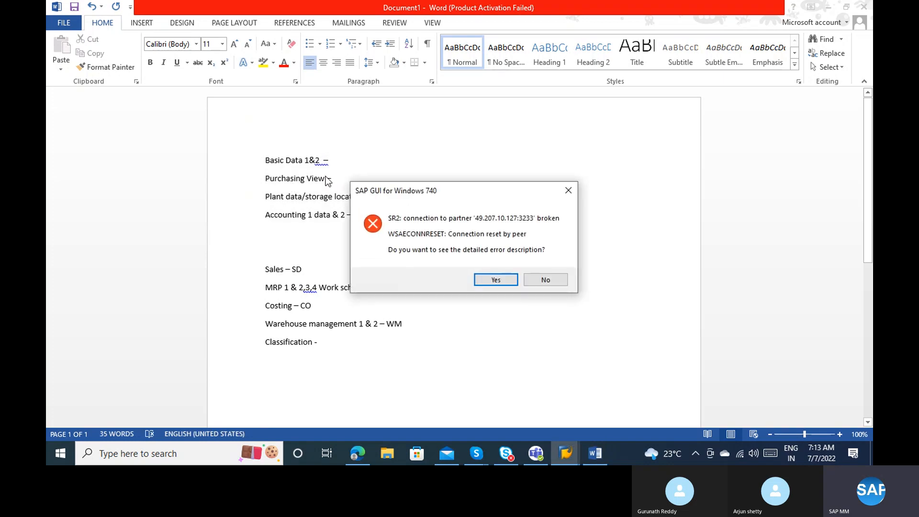
click(545, 280)
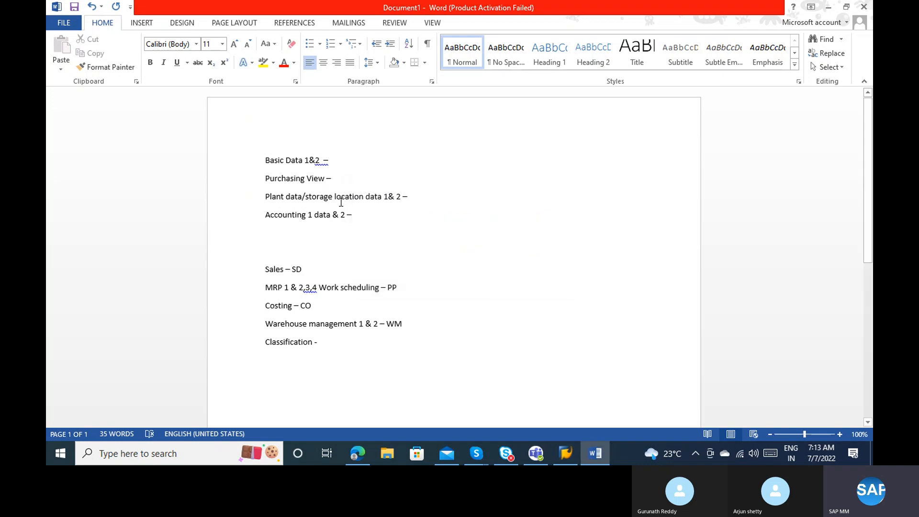
drag(359, 214, 262, 159)
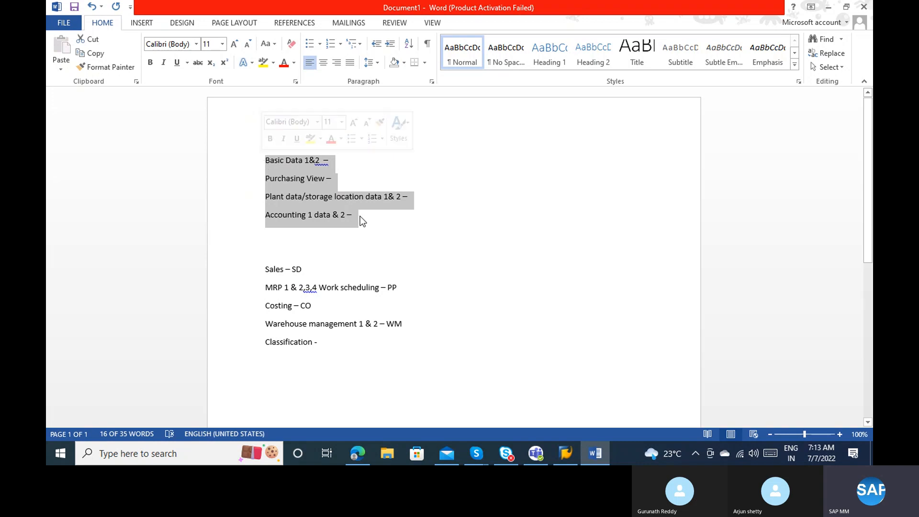
Log on through the second SAP Logon connection with the password and start transaction MM01.
click(574, 461)
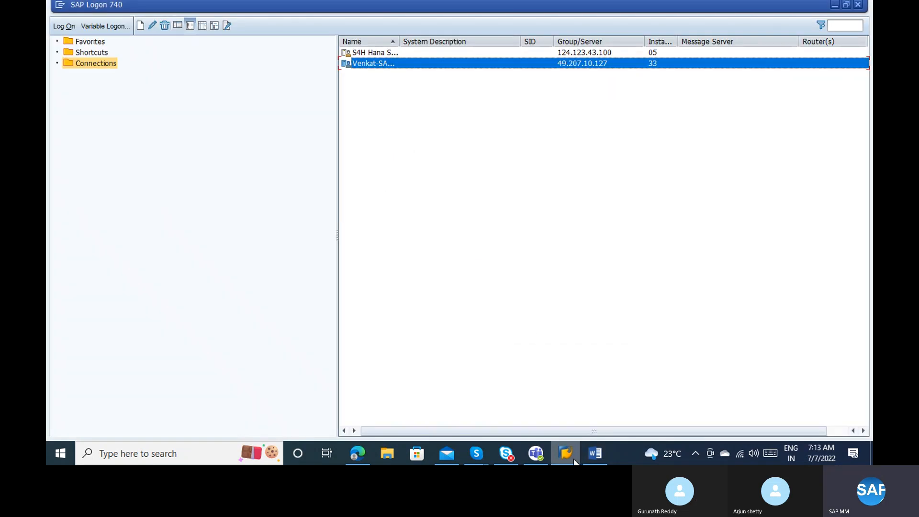
double_click(367, 64)
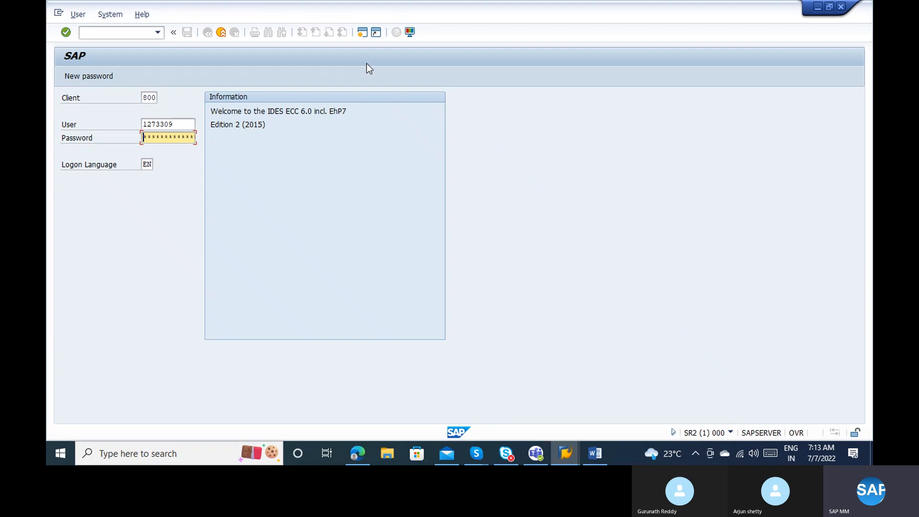
text(***)
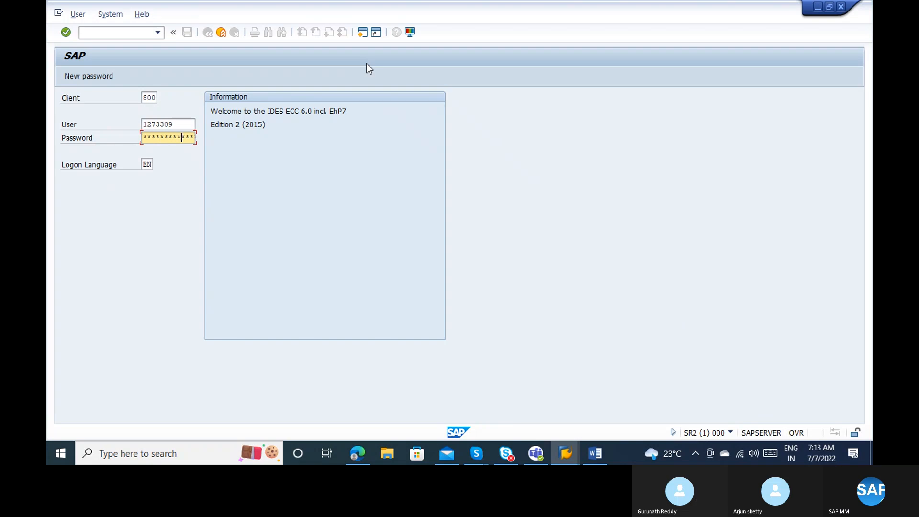
key(Return)
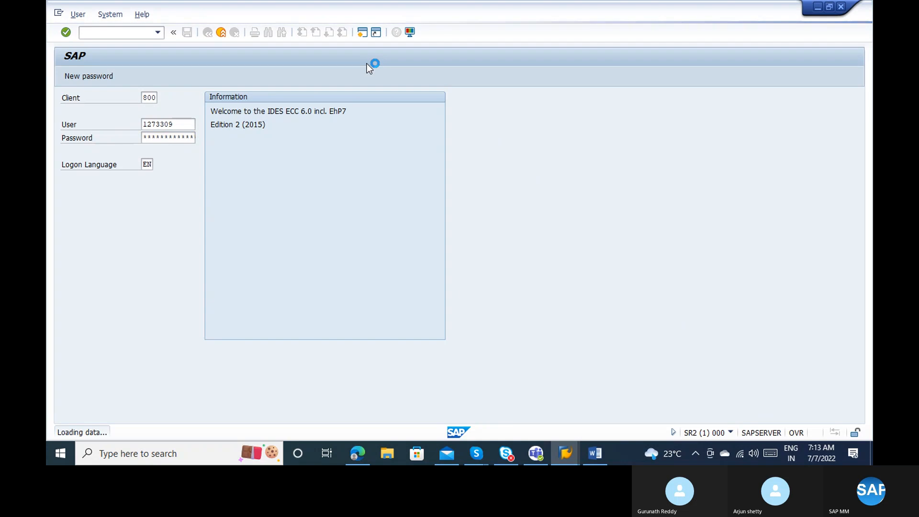
text(MM01)
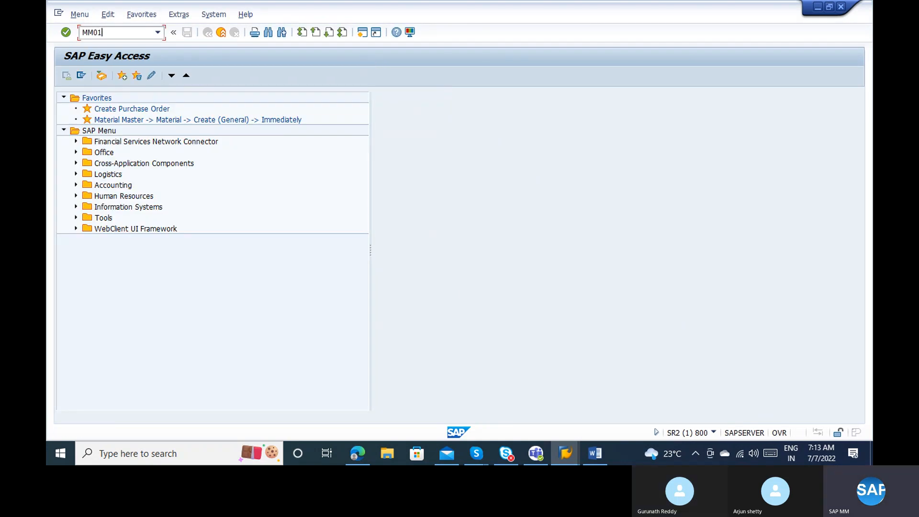
key(Return)
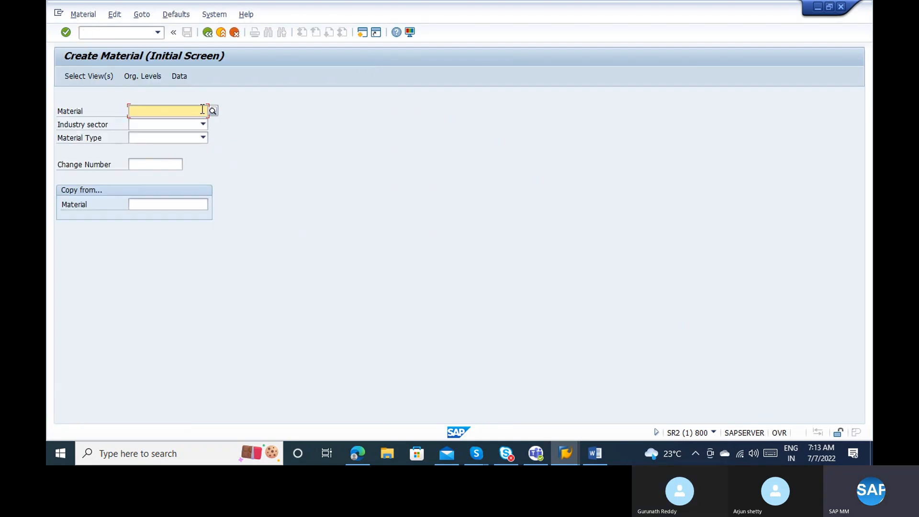
Browse the Material Type dropdown list looking for the ZFRT entry.
click(158, 137)
key(z)
key(Down)
key(Down)
key(Down)
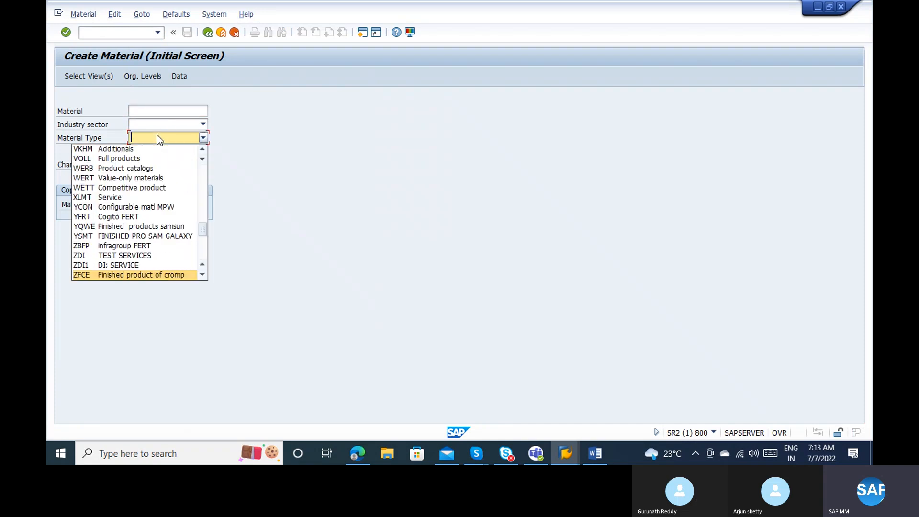
key(r)
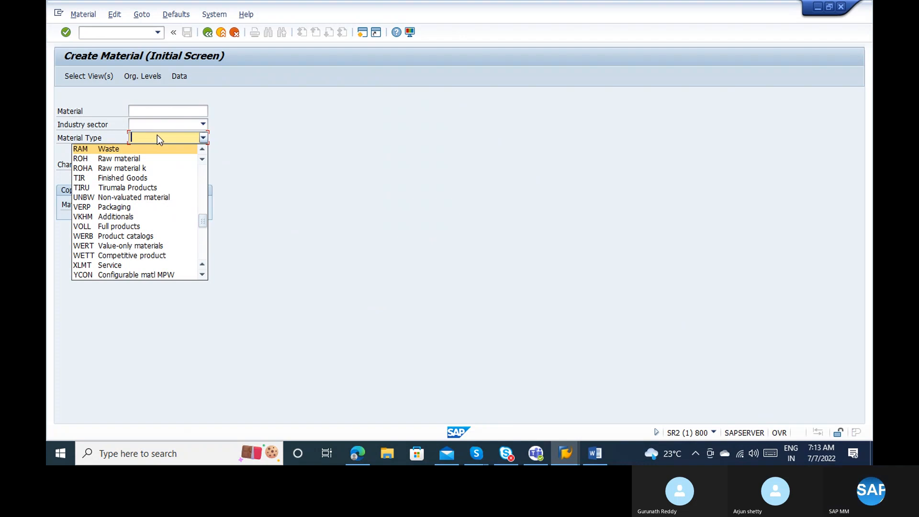
key(z)
key(r)
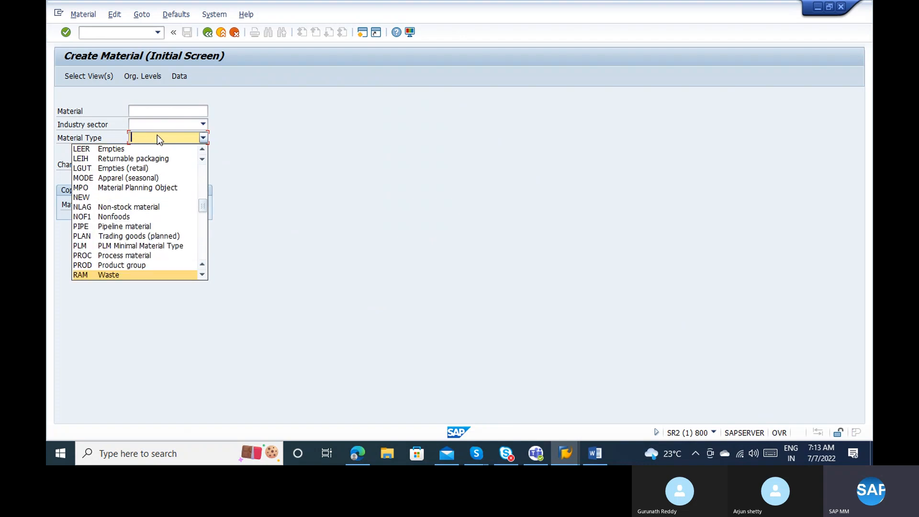
click(205, 242)
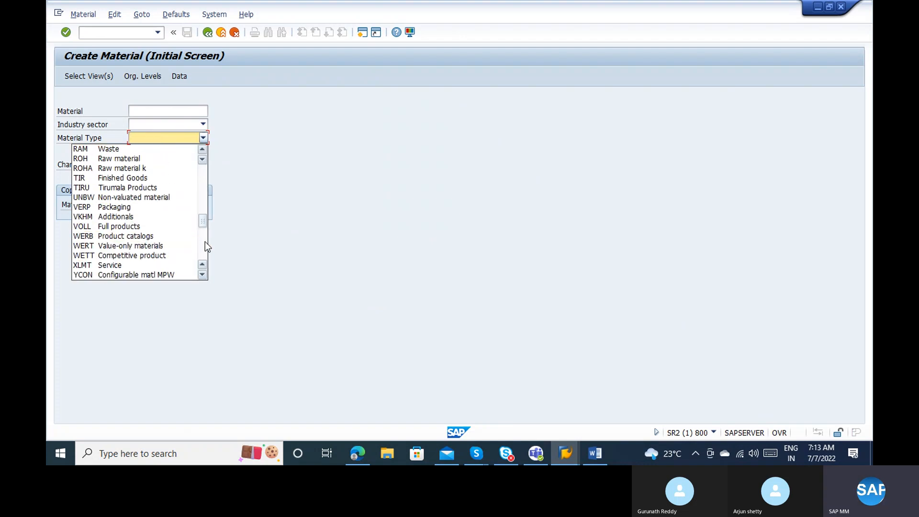
click(205, 194)
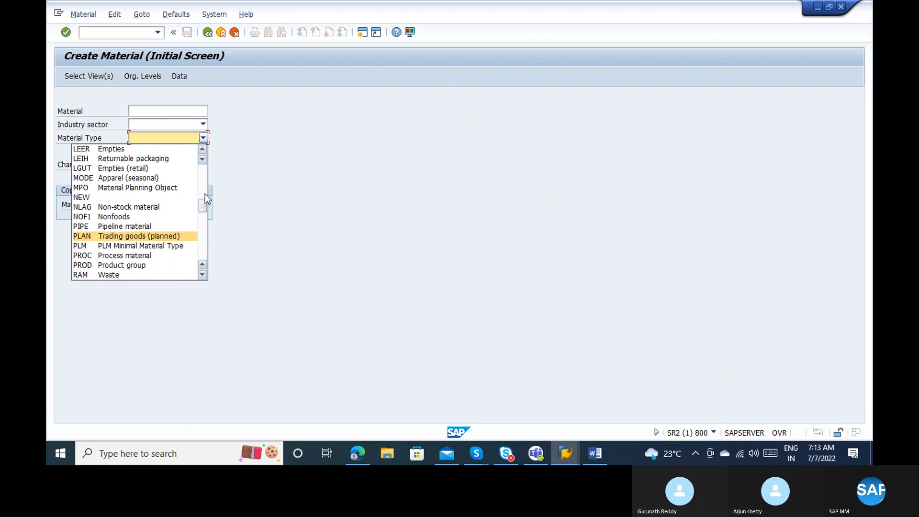
click(205, 193)
click(203, 214)
click(203, 214)
click(204, 233)
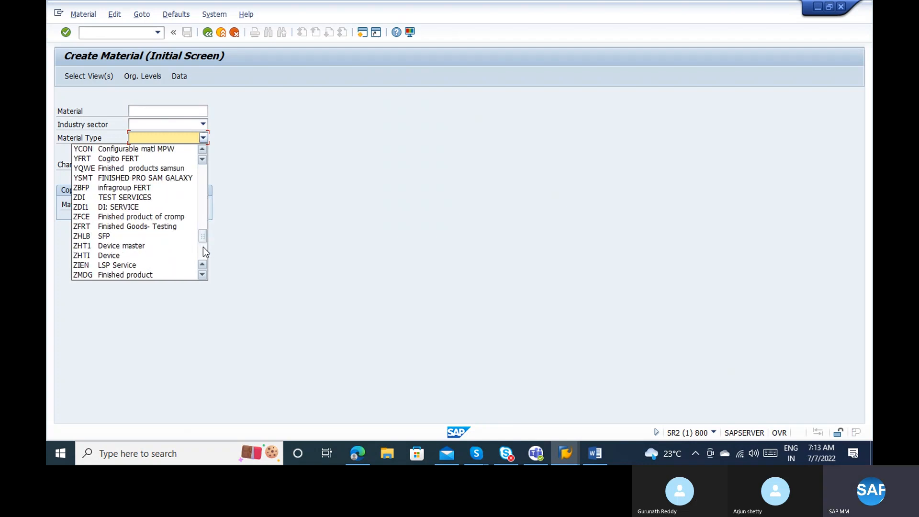
click(203, 248)
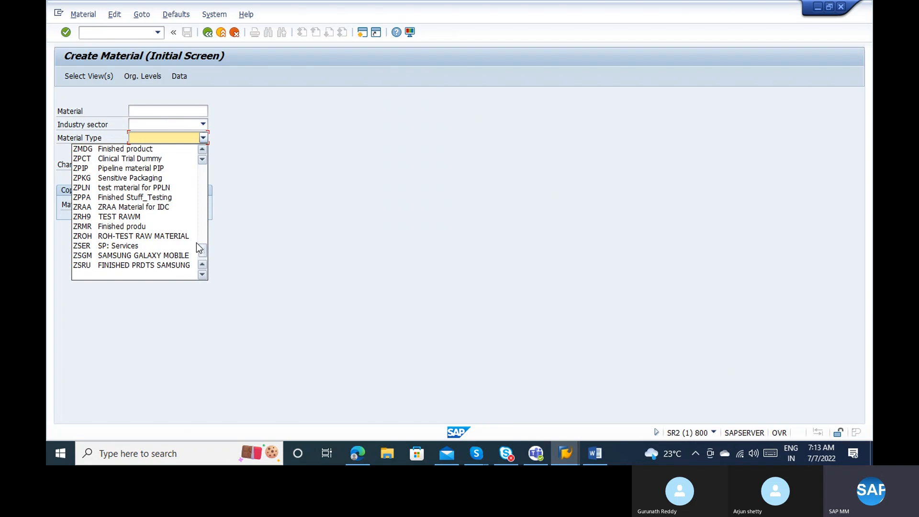
Choose ZFRT Finished Goods as material type and M Mechanical Engineering as industry sector.
click(203, 150)
click(203, 151)
click(203, 150)
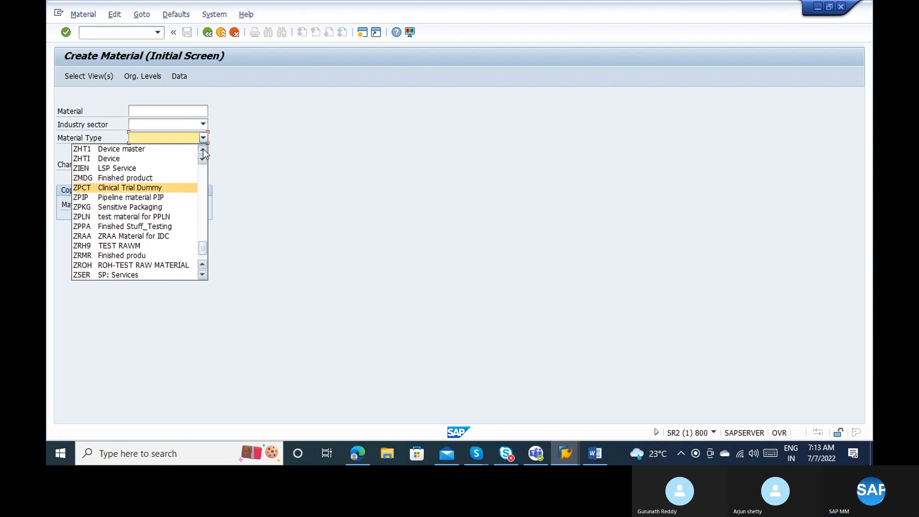
click(203, 150)
click(203, 150)
click(203, 150)
click(203, 151)
click(169, 171)
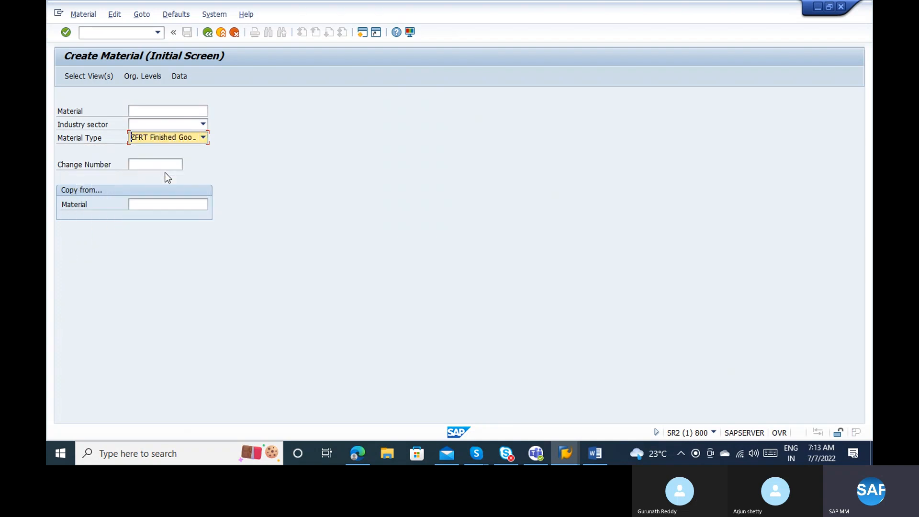
click(156, 125)
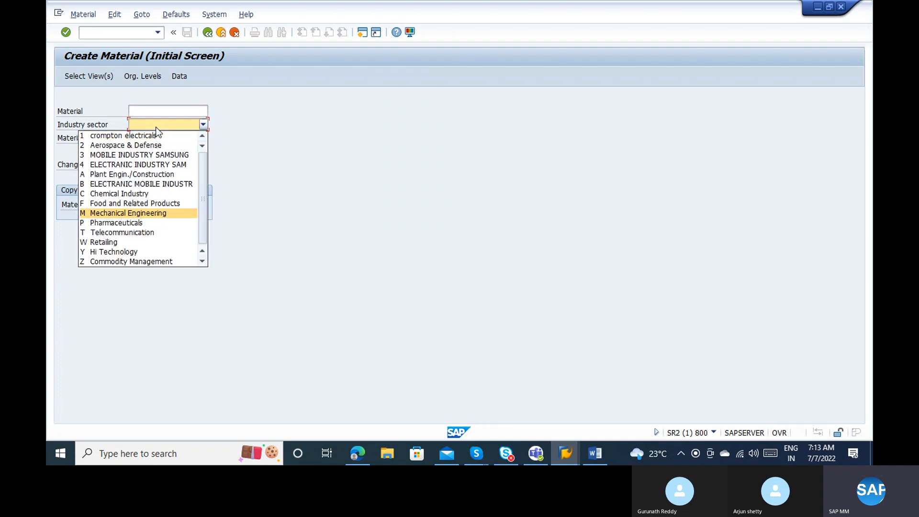
key(Return)
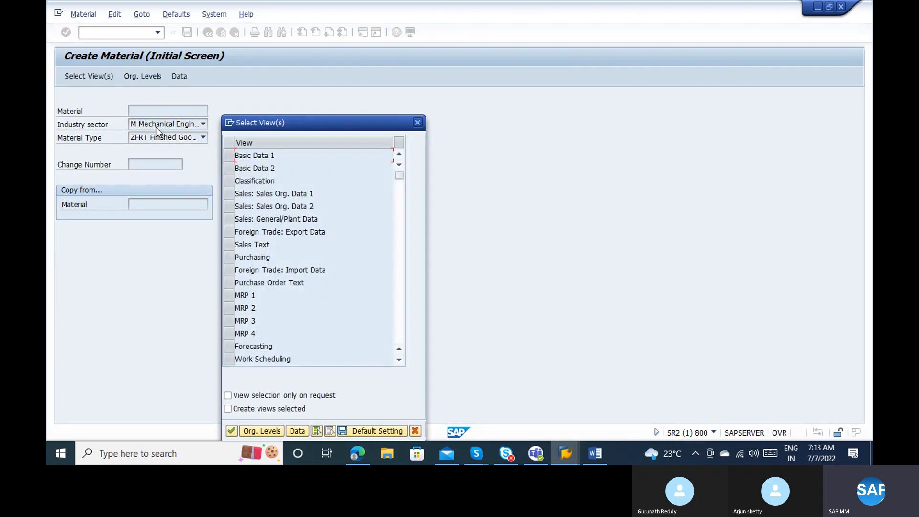
Tick Basic Data 1–2, Purchasing, Accounting 1–2 and General Plant Data/Storage 1–2 in Select View(s).
click(229, 156)
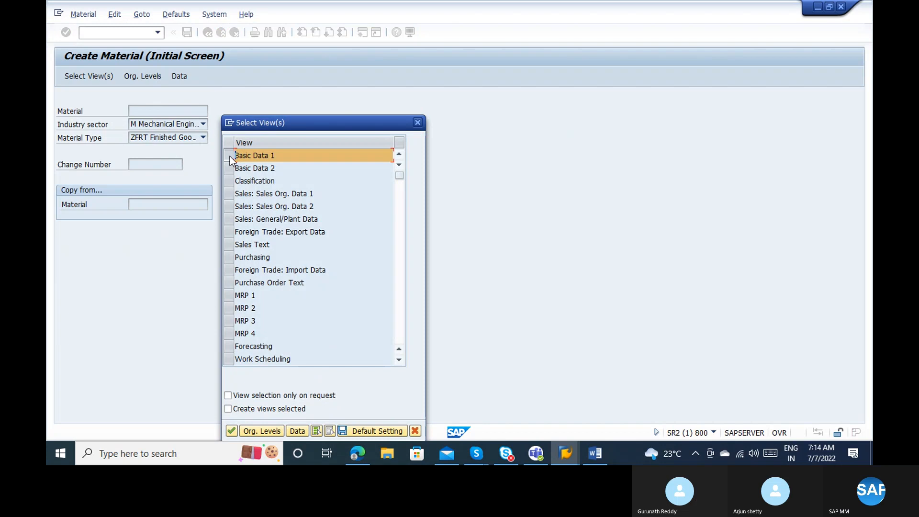
click(230, 258)
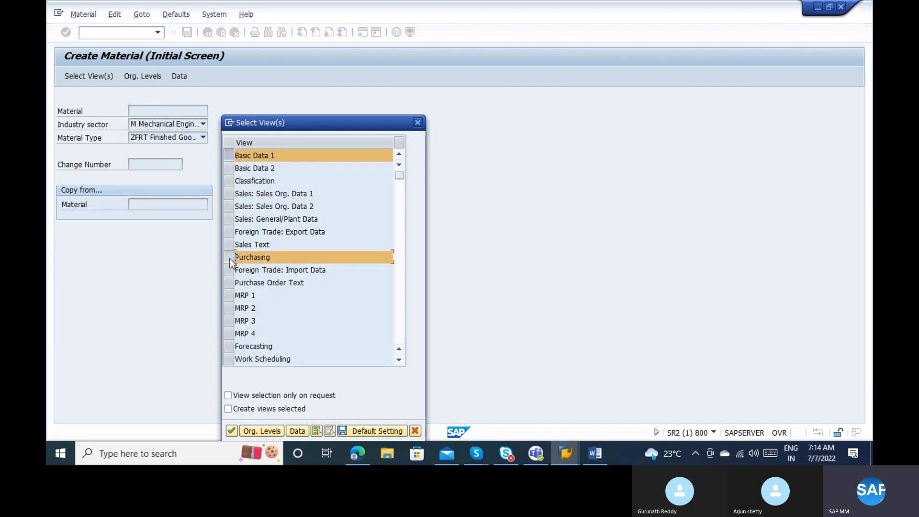
click(399, 331)
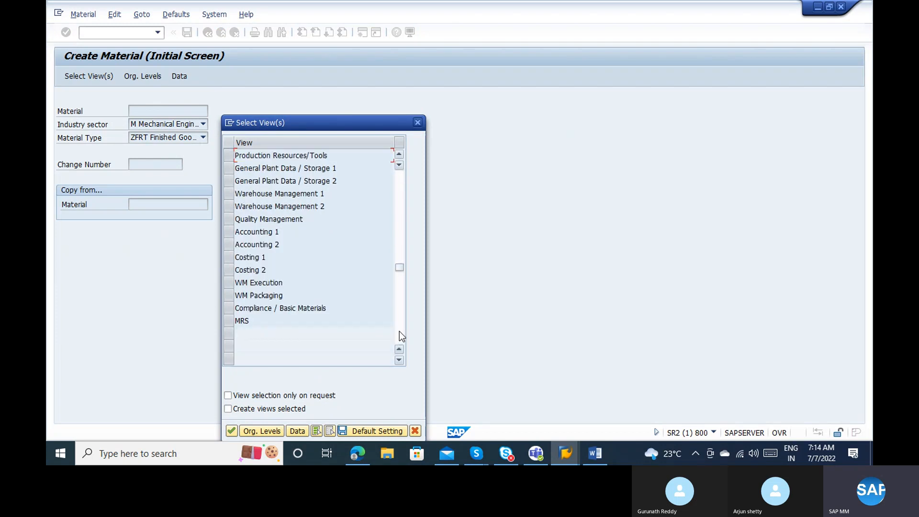
click(230, 232)
click(230, 245)
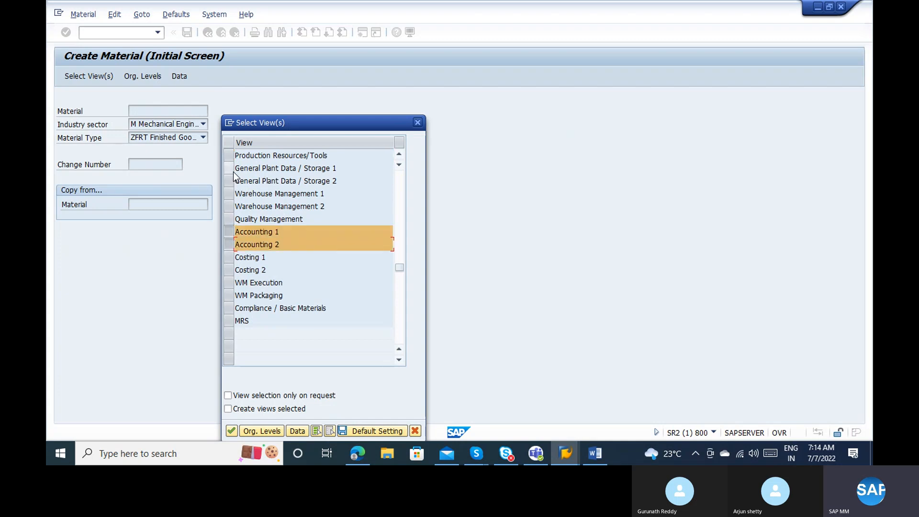
click(230, 168)
click(231, 181)
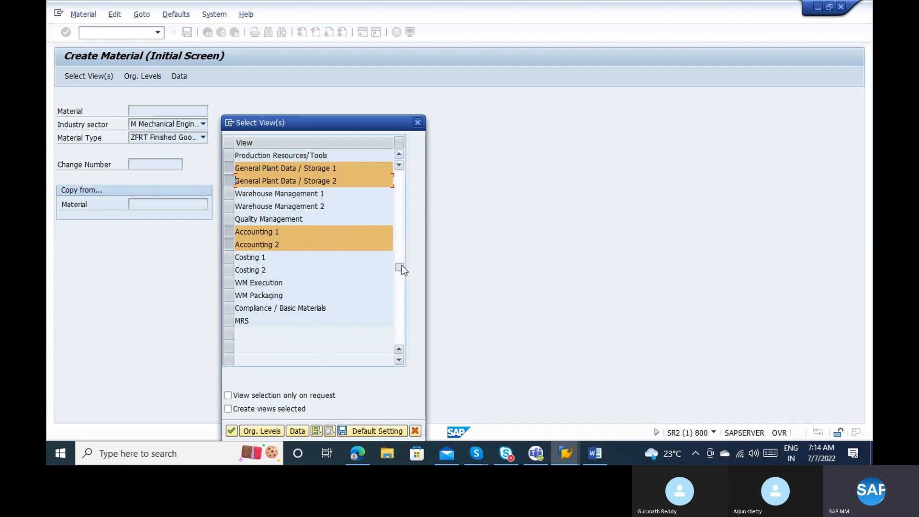
drag(401, 266, 401, 227)
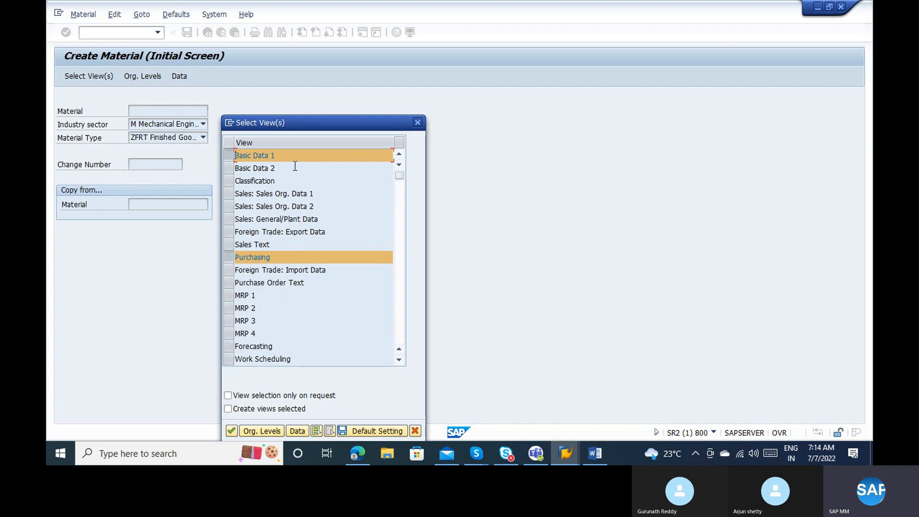
click(232, 168)
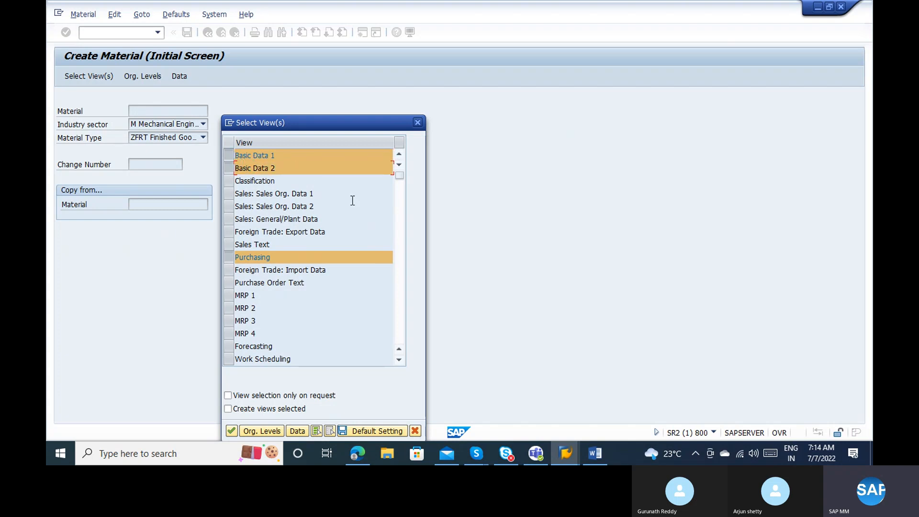
Enter plant 1000 and storage location 0001 as organizational levels and confirm.
click(263, 433)
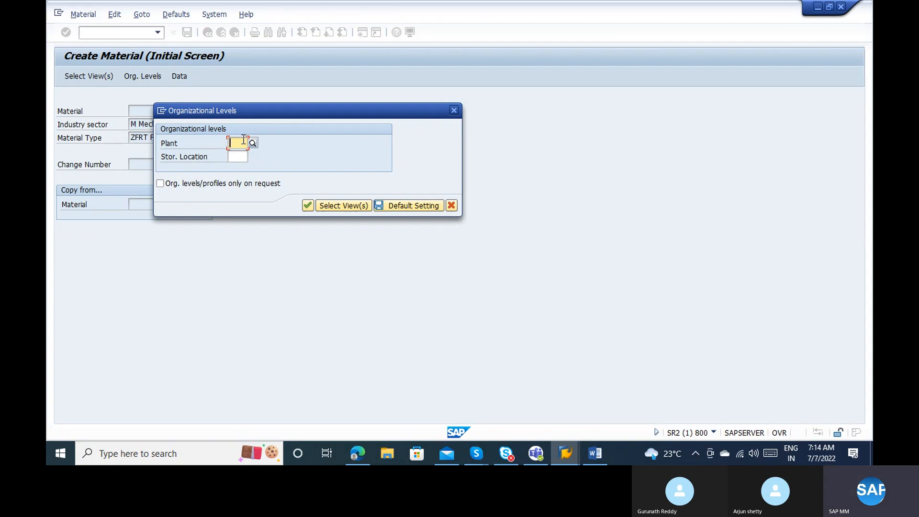
text(1000)
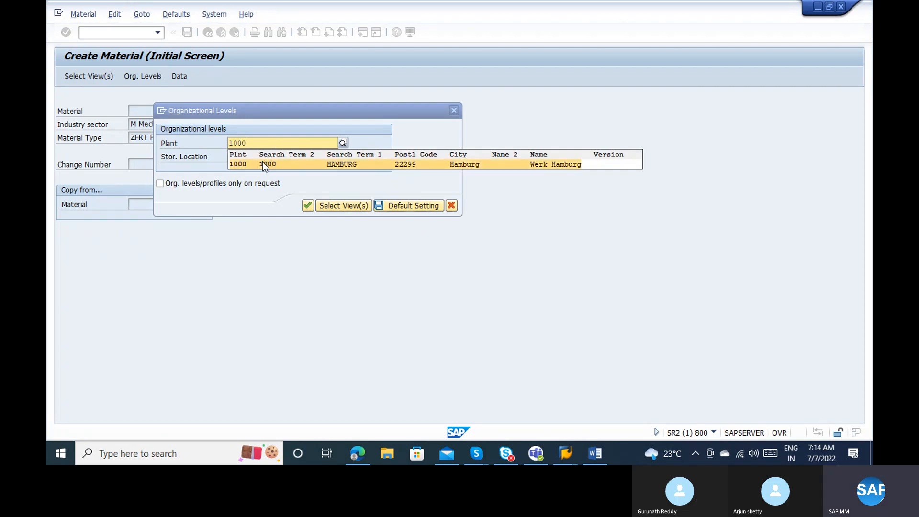
click(262, 164)
click(242, 157)
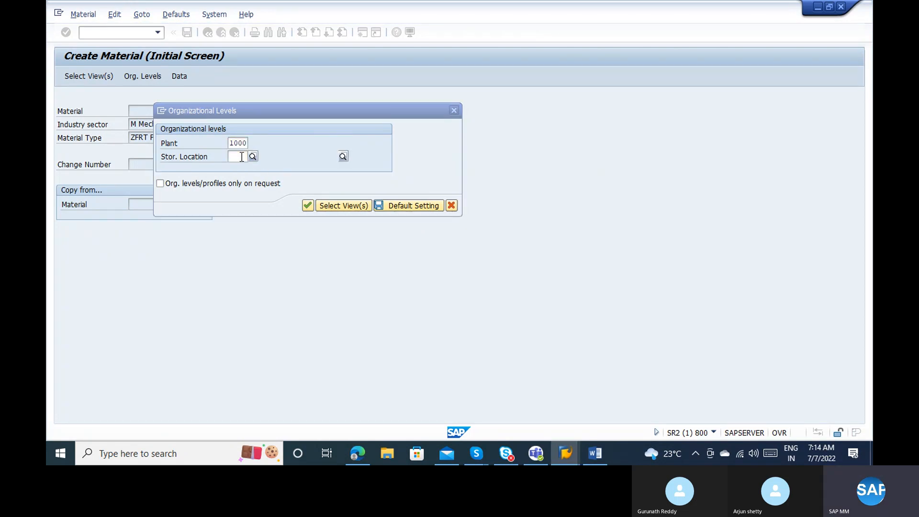
text(0001)
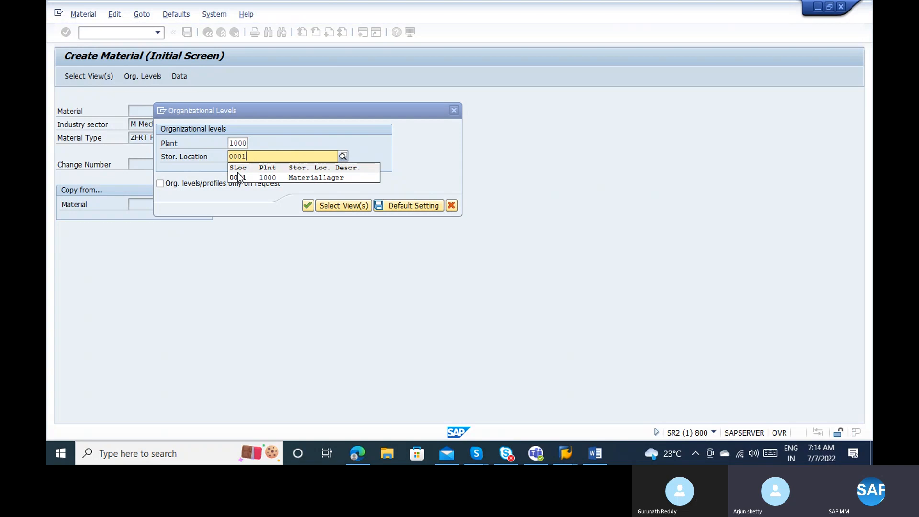
click(240, 177)
click(309, 204)
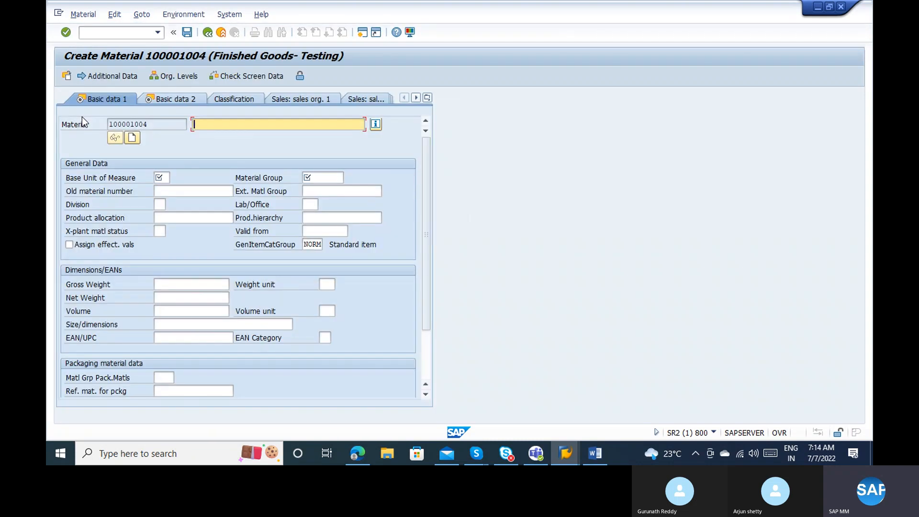
Type 'PIPE 3 MM 1*2' as the description of material 100001004.
drag(167, 126, 95, 129)
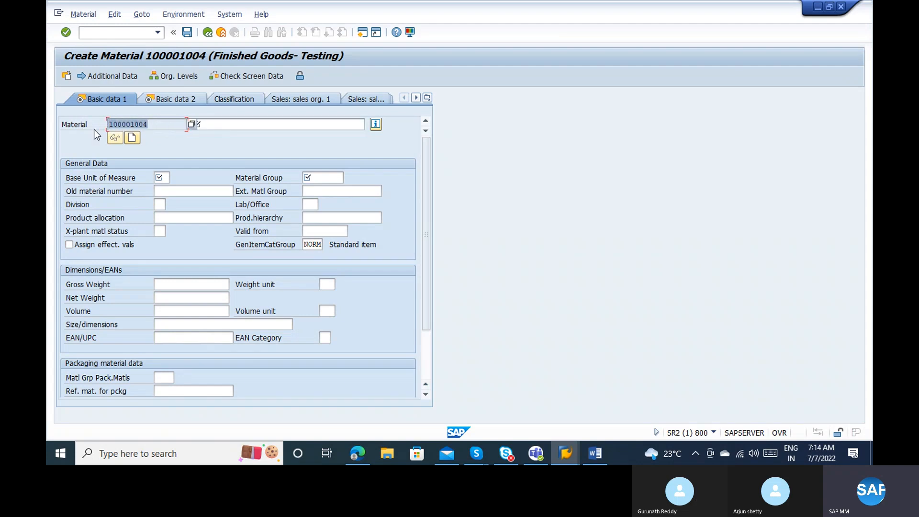
click(169, 120)
click(245, 125)
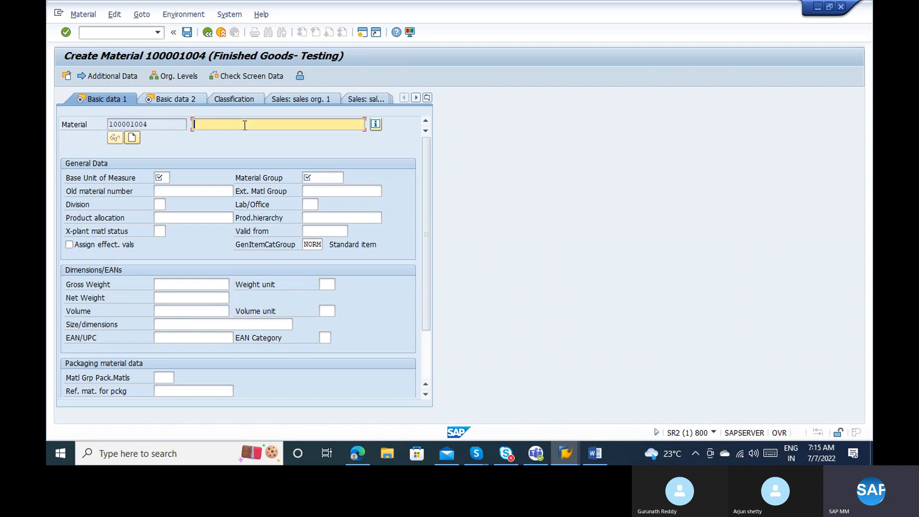
text(PIPE 30 *)
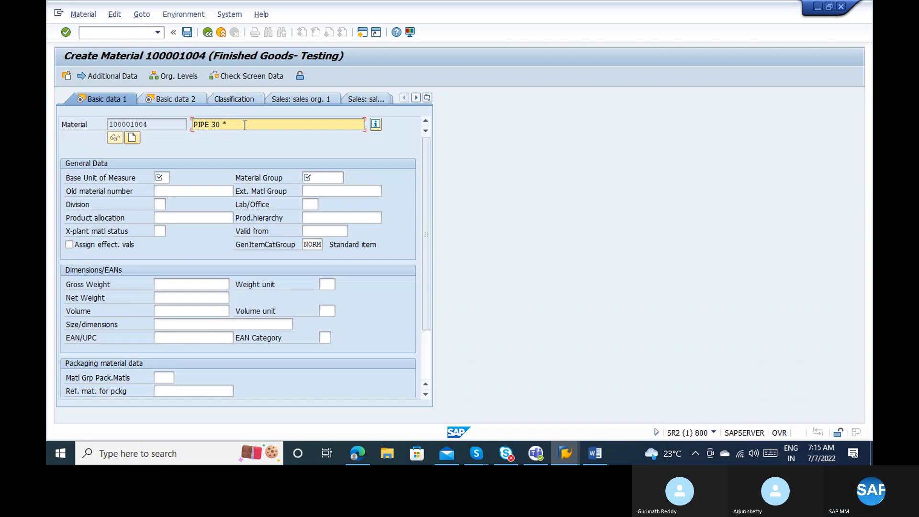
key(BackSpace)
key(BackSpace)
key(BackSpace)
key(BackSpace)
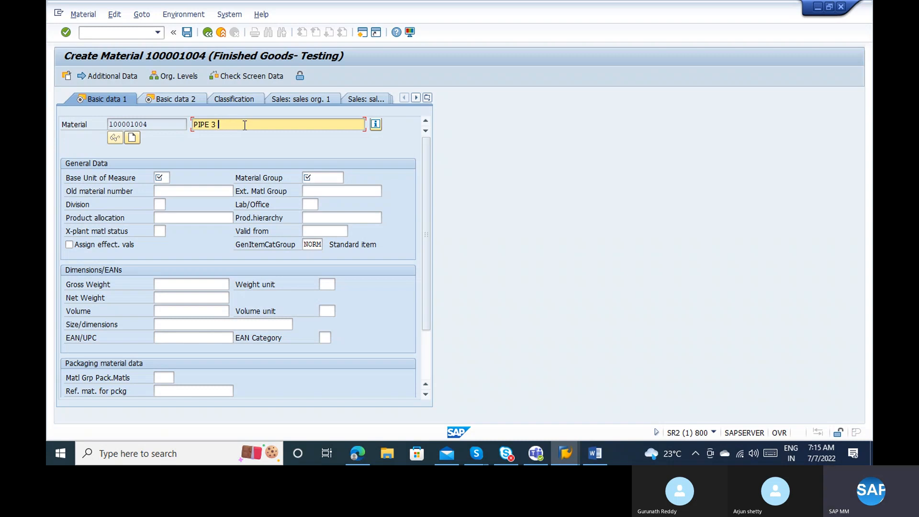
text(MM)
text(182)
key(BackSpace)
key(BackSpace)
text(*2)
Search the Base Unit of Measure help by description 'leng' and unit code 'L', then close it.
click(163, 176)
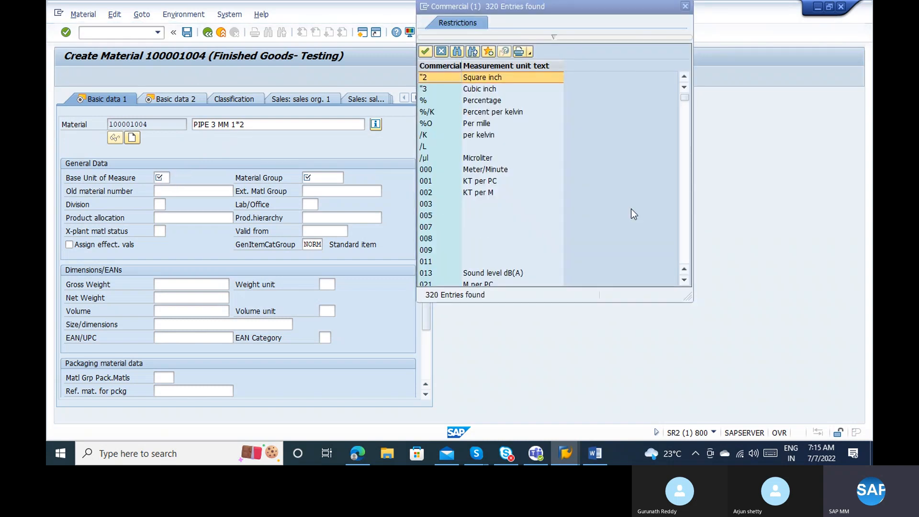
click(687, 235)
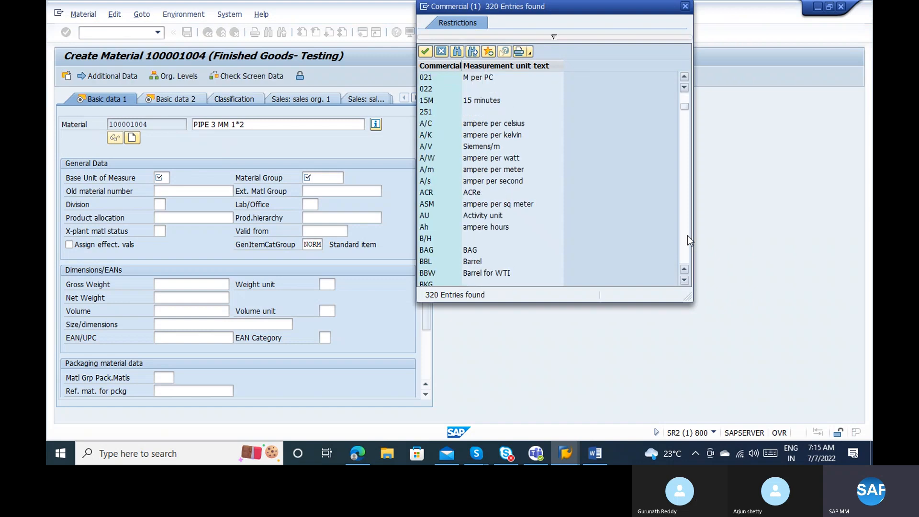
click(687, 235)
click(687, 235)
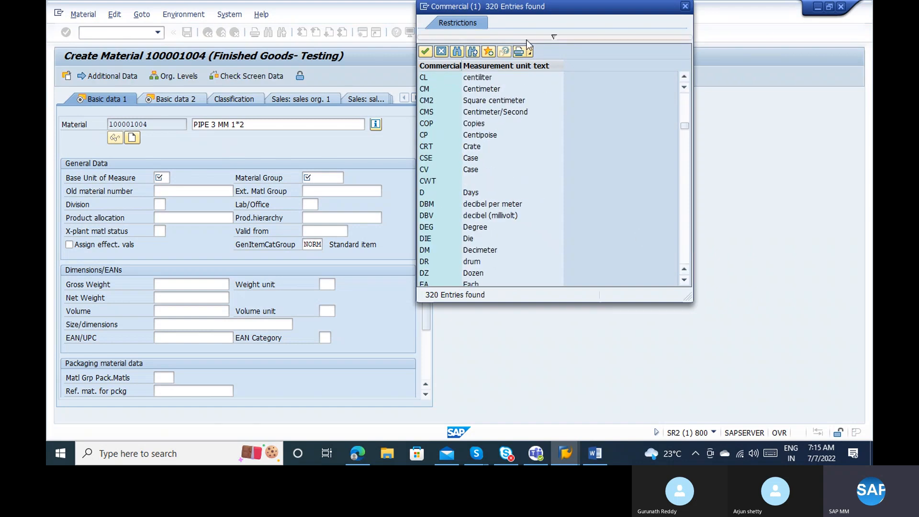
click(552, 38)
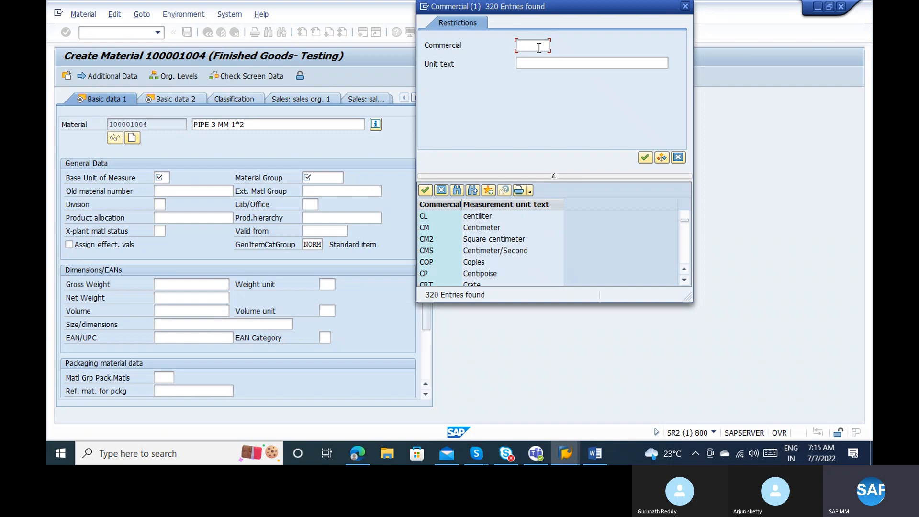
click(525, 63)
text(length)
key(Return)
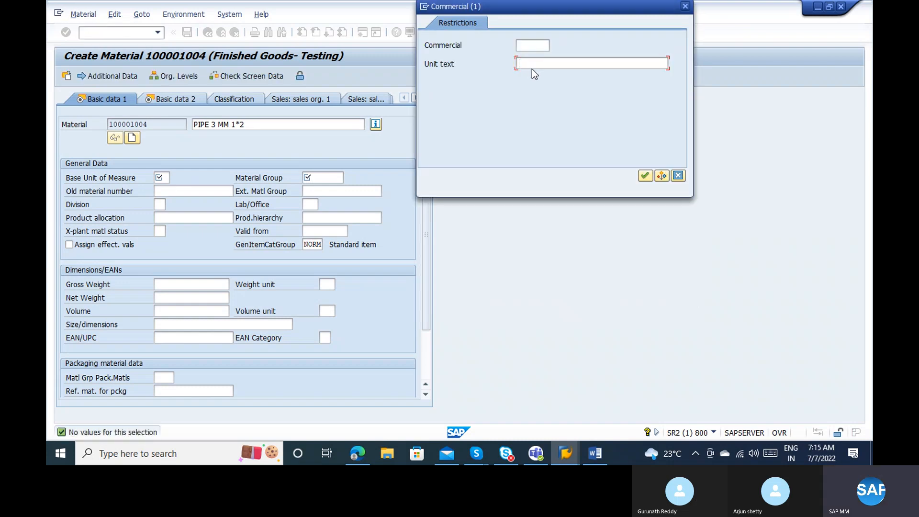
click(525, 45)
text(L)
key(Return)
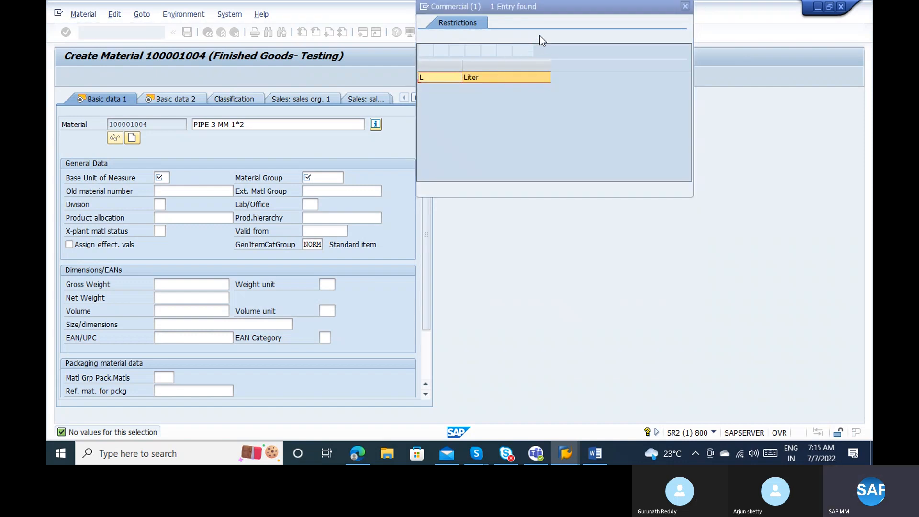
click(552, 38)
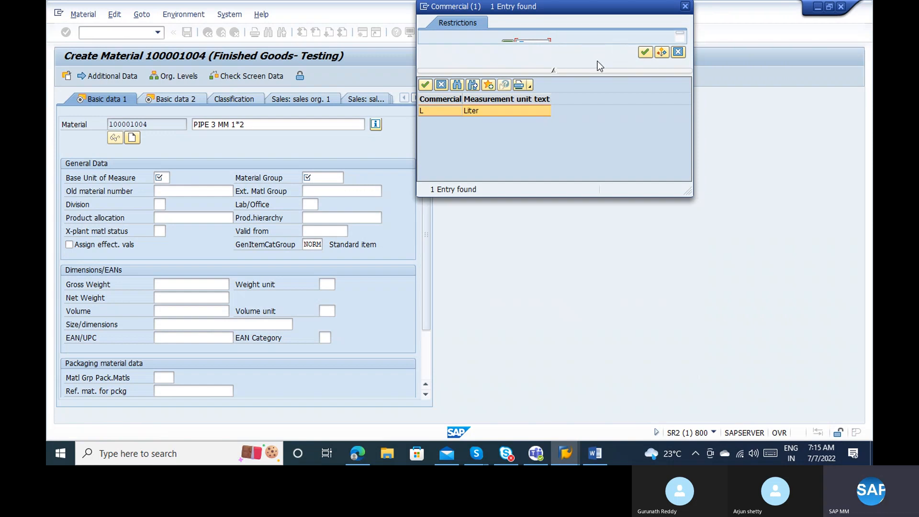
click(554, 70)
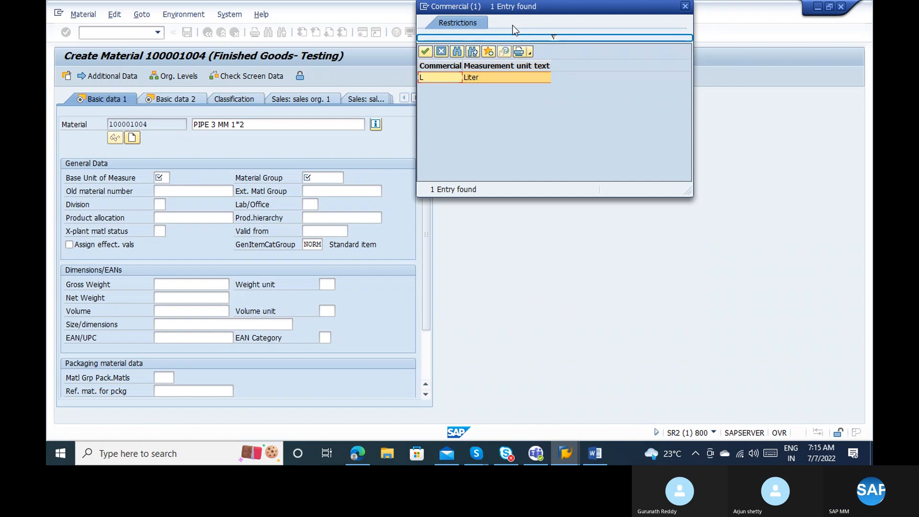
click(550, 35)
key(Escape)
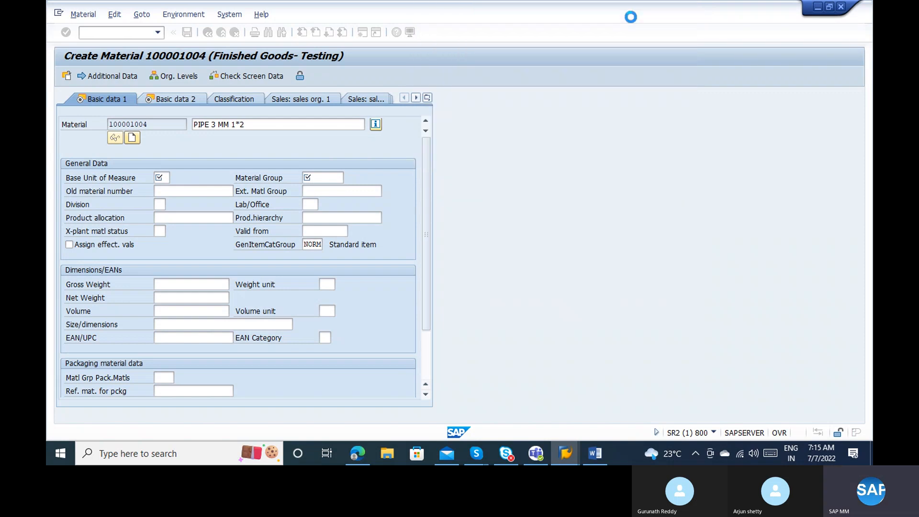
Pick IN (Inch) from the full units list as the base unit of measure.
click(175, 178)
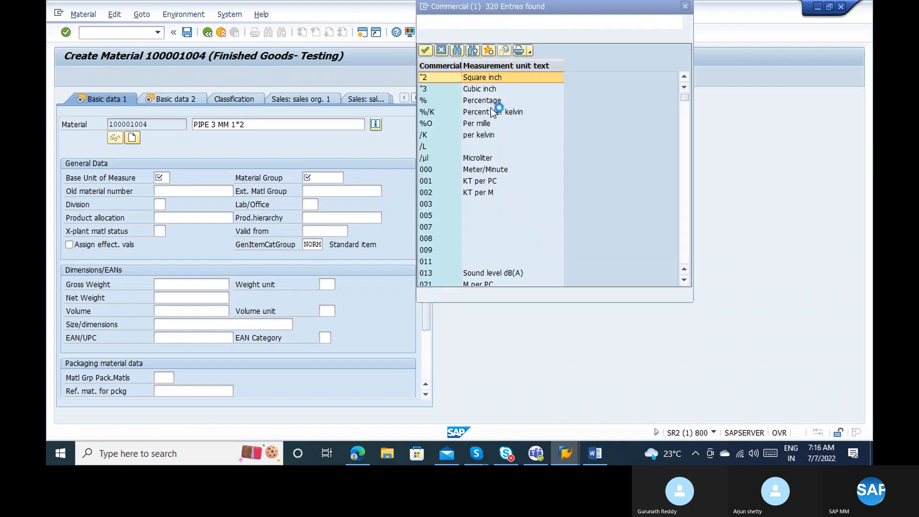
scroll(684, 254, down, 15)
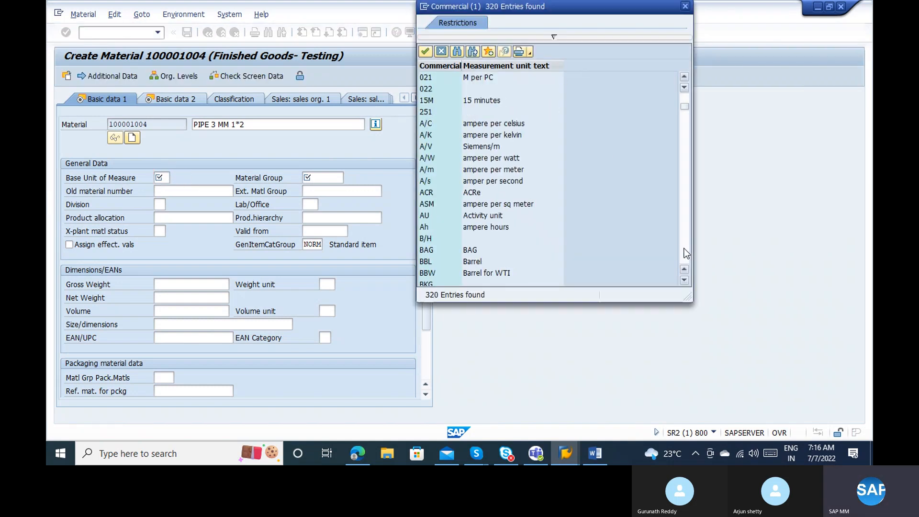
scroll(684, 253, down, 15)
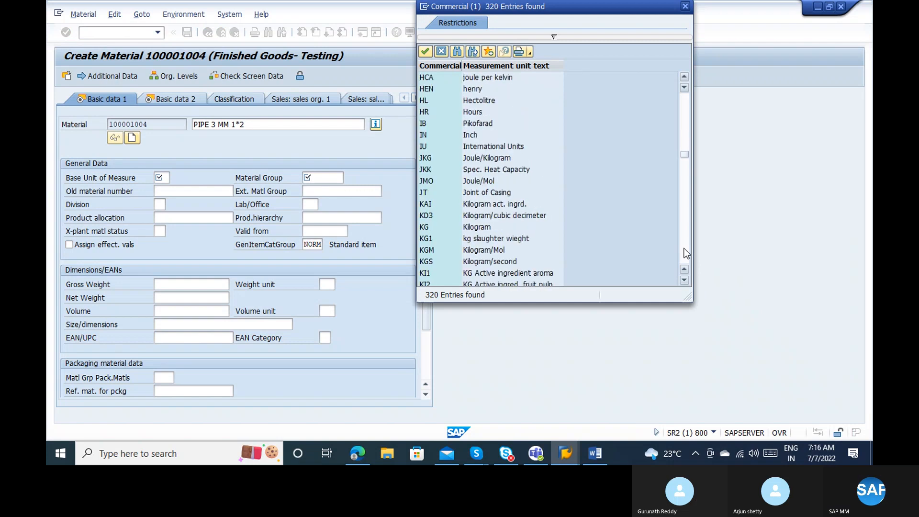
click(483, 133)
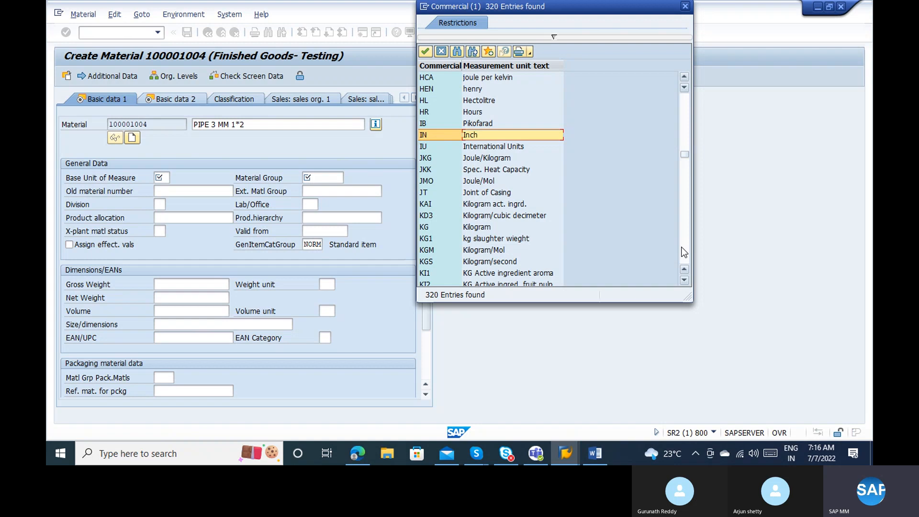
double_click(468, 135)
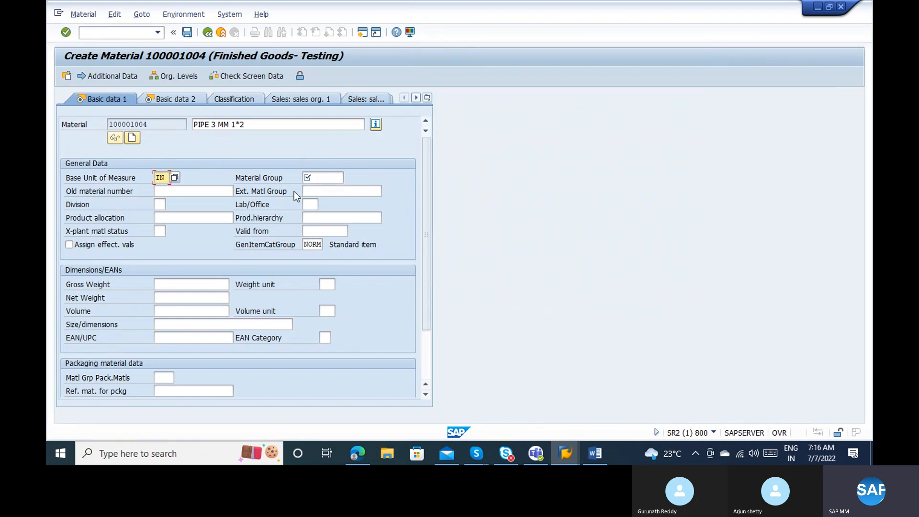
Open the Material Group value list and inspect entries such as 00105 Cable and 00120 Pumps.
click(321, 181)
click(347, 182)
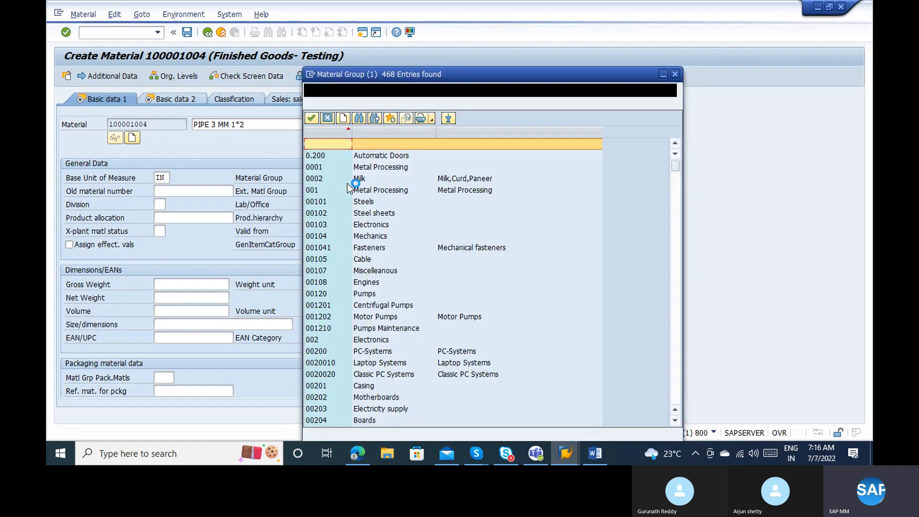
click(373, 261)
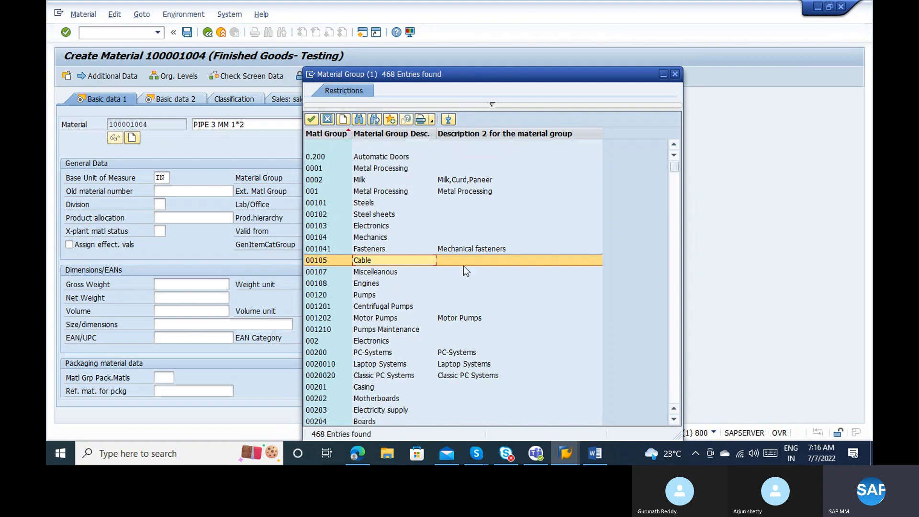
click(372, 296)
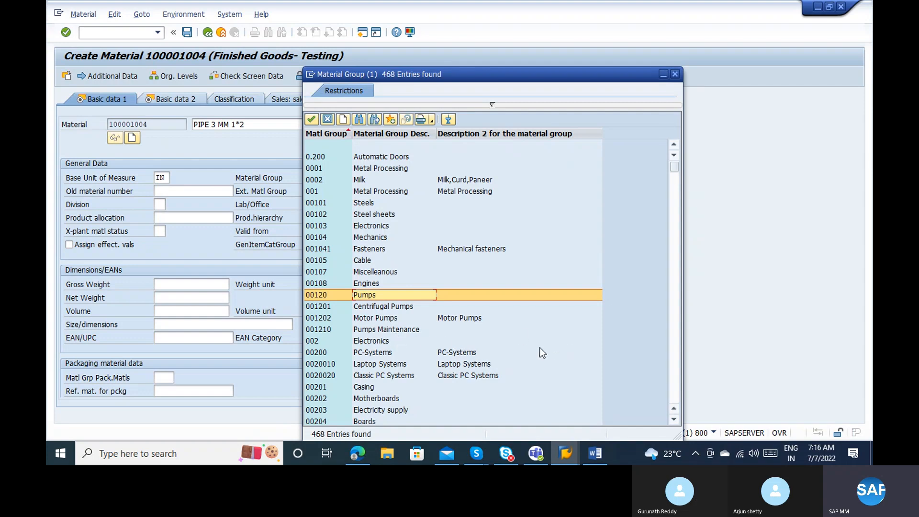
Page down the 468 material groups and choose PLG Pipeline Group.
click(671, 367)
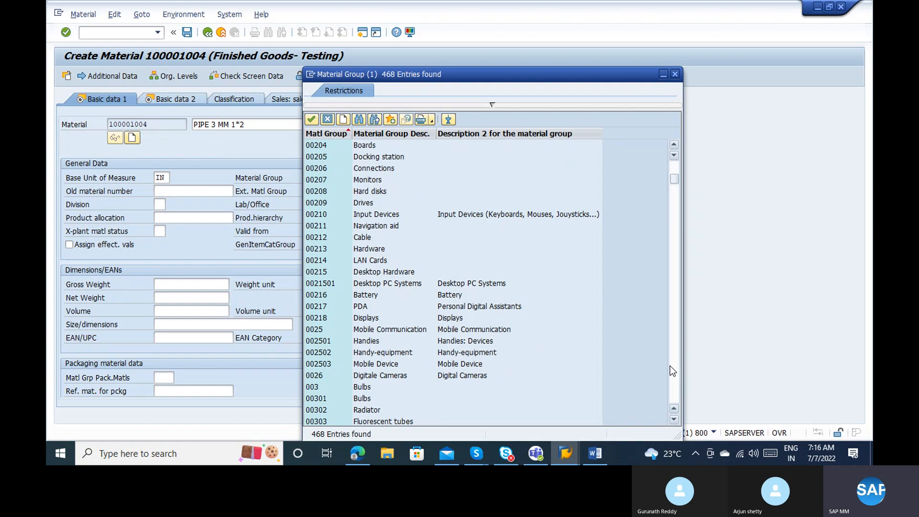
click(672, 370)
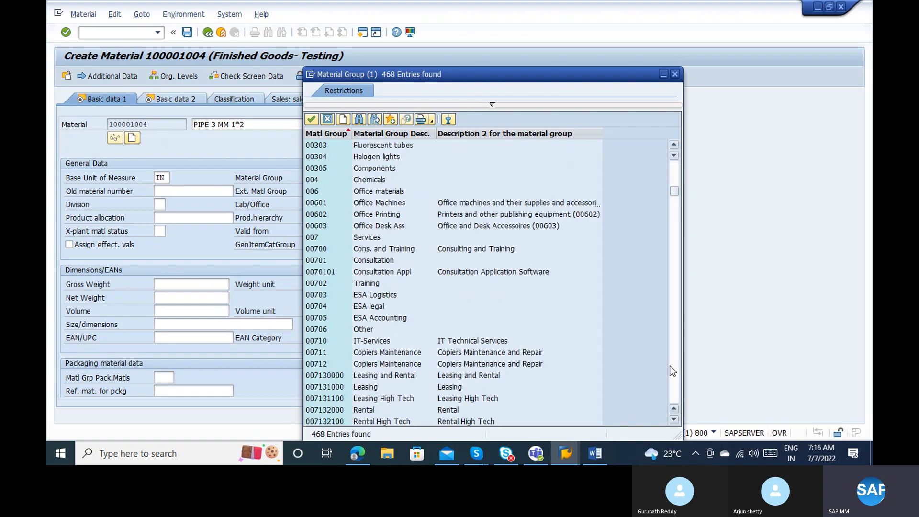
click(672, 370)
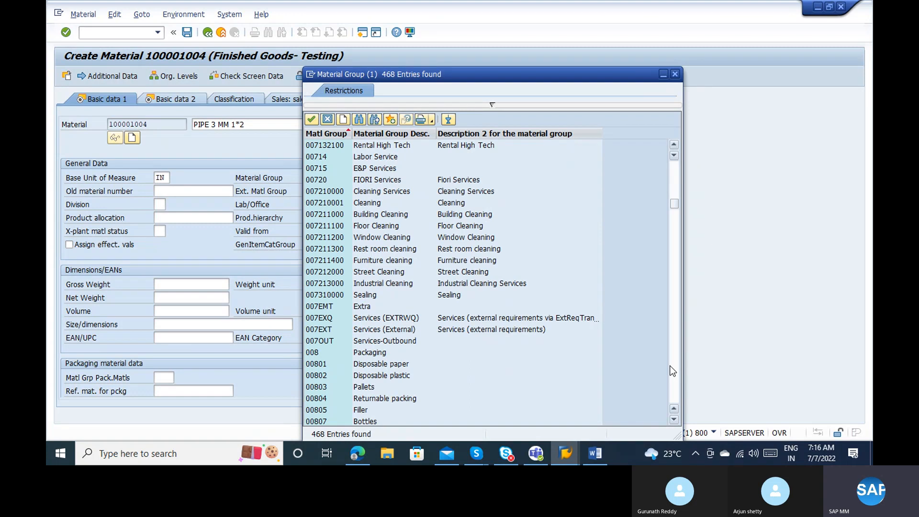
click(672, 370)
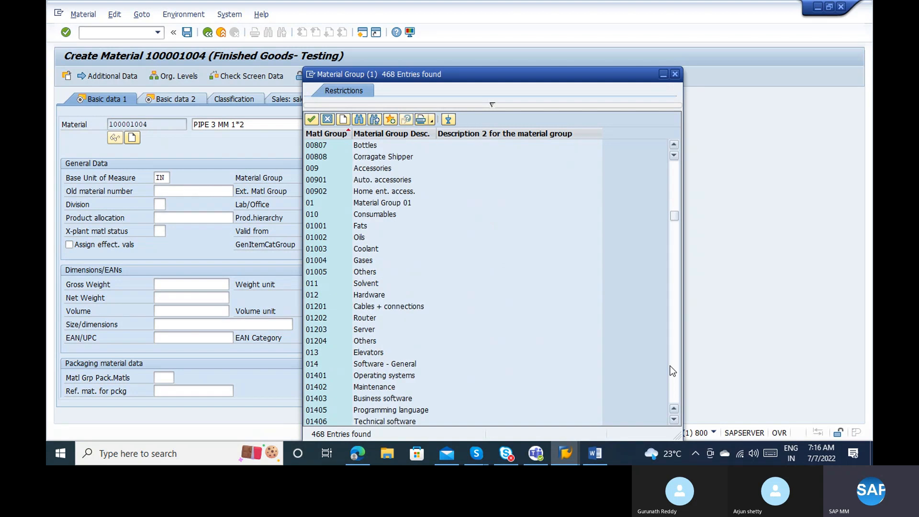
click(672, 370)
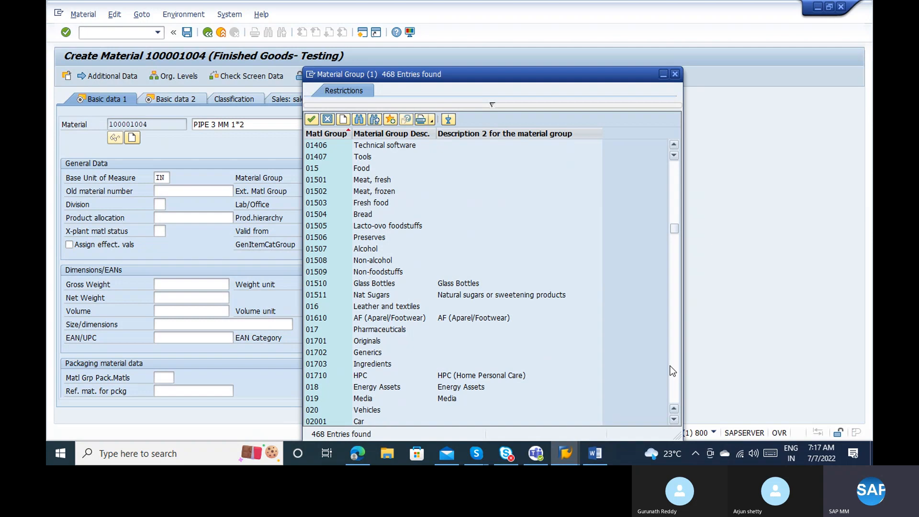
click(672, 371)
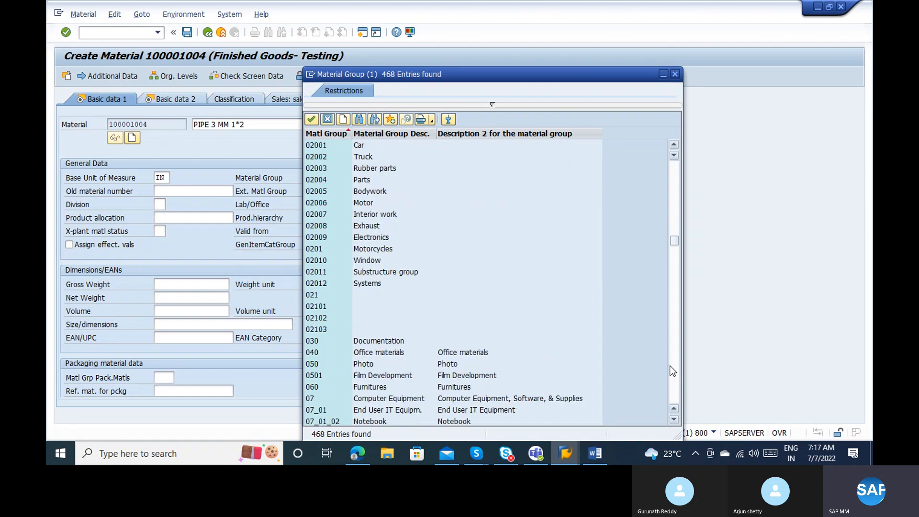
click(673, 365)
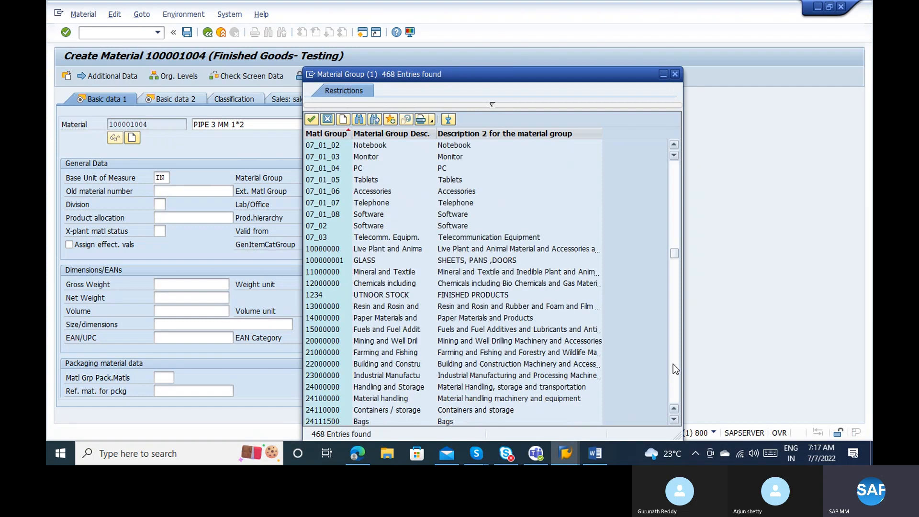
click(672, 364)
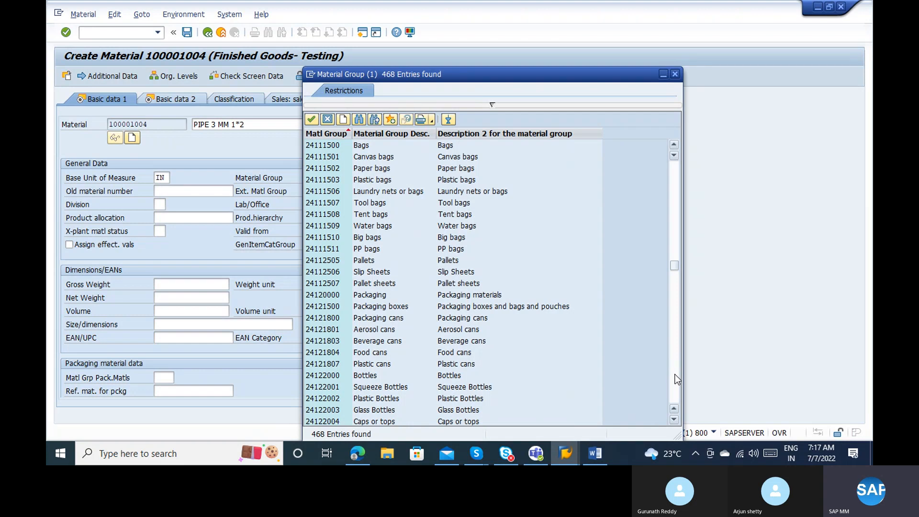
click(675, 374)
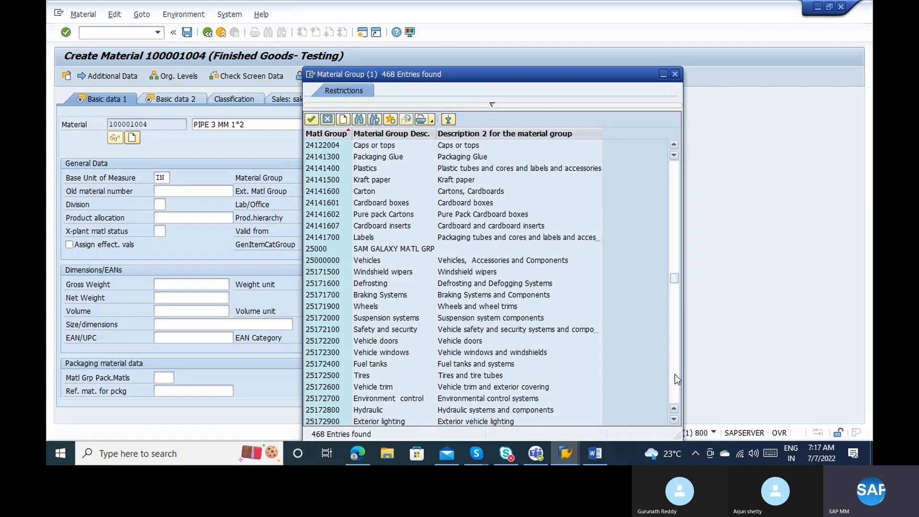
click(675, 375)
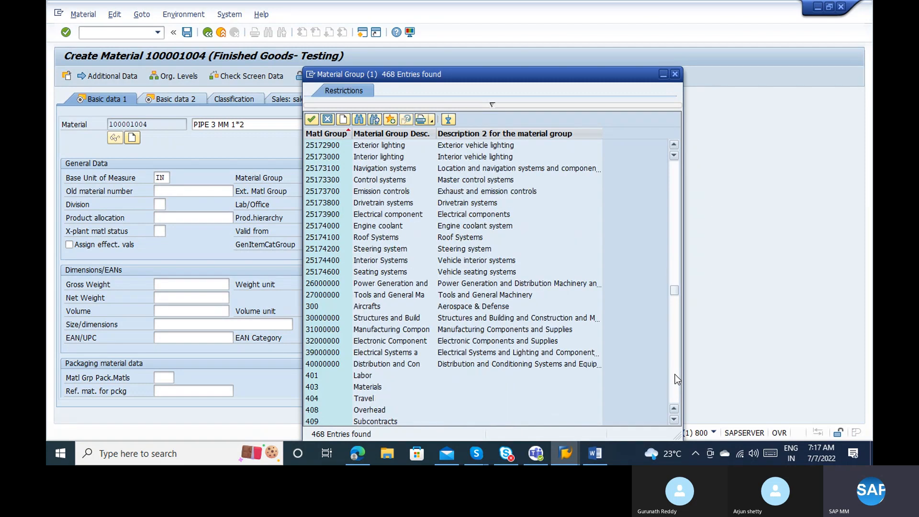
click(674, 374)
click(675, 374)
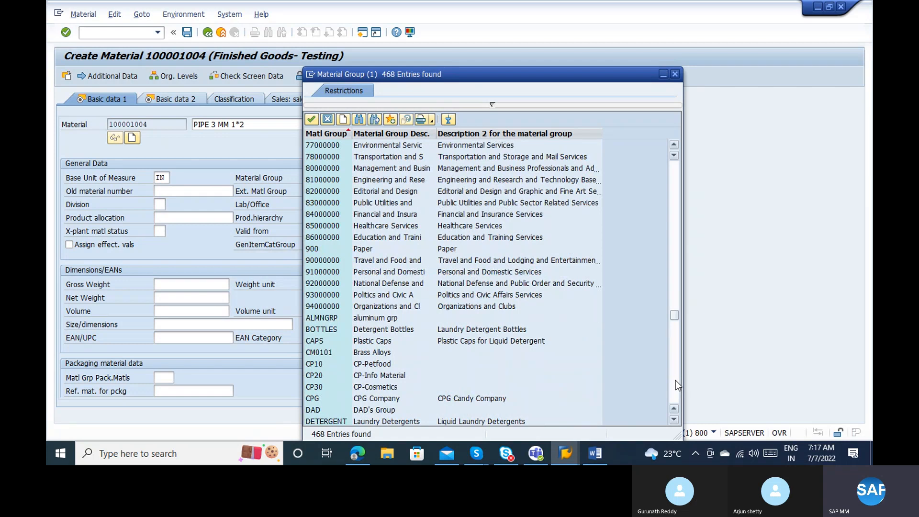
click(676, 380)
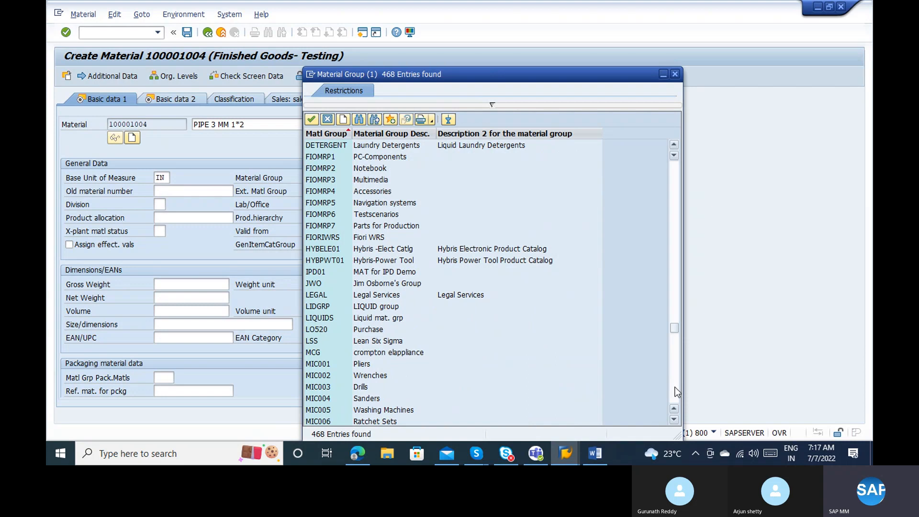
click(675, 392)
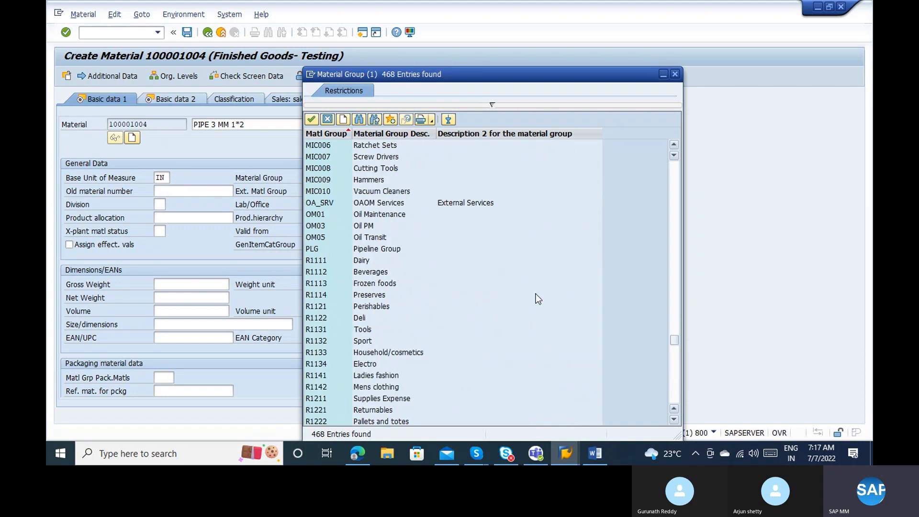
click(361, 248)
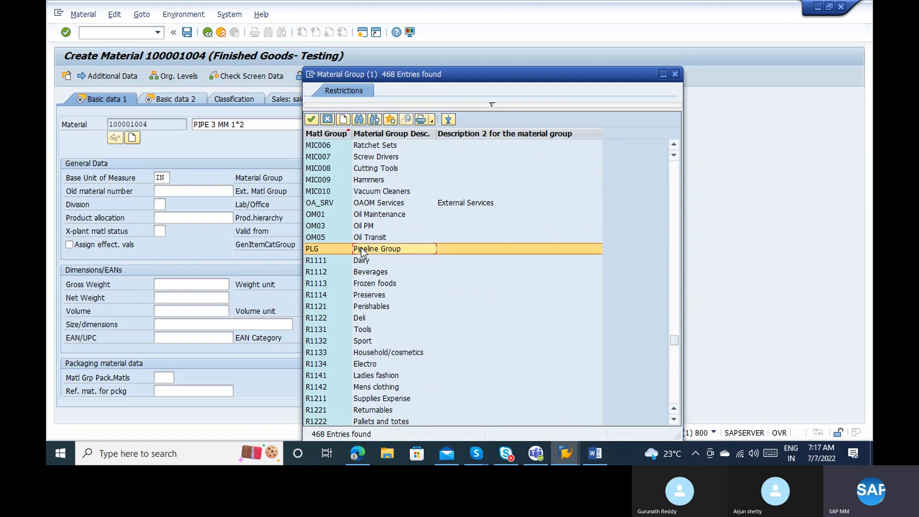
double_click(361, 249)
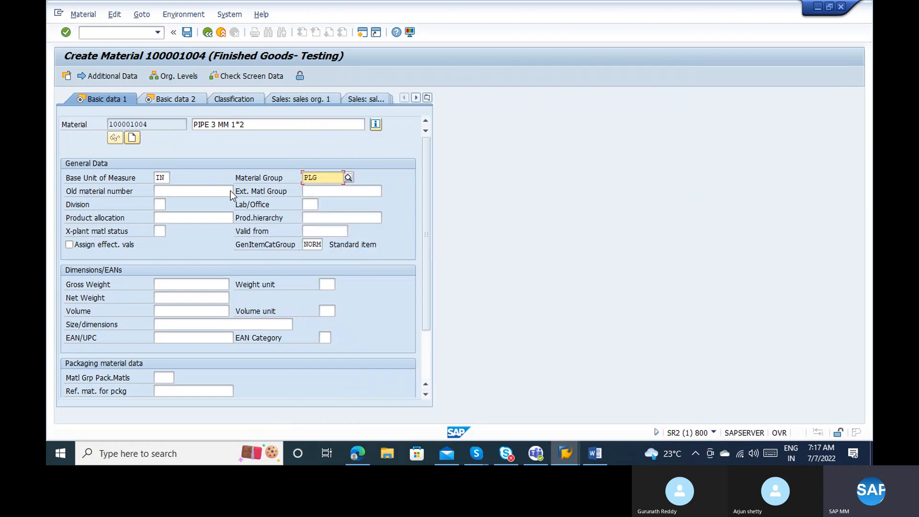
Select the material number 100001004 and its description PIPE 3 MM 1*2 on Basic data 1.
click(182, 193)
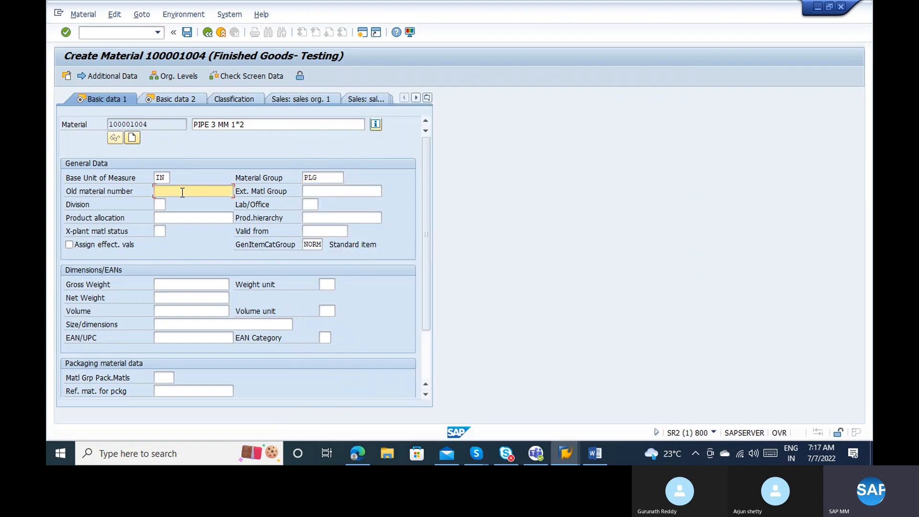
click(154, 126)
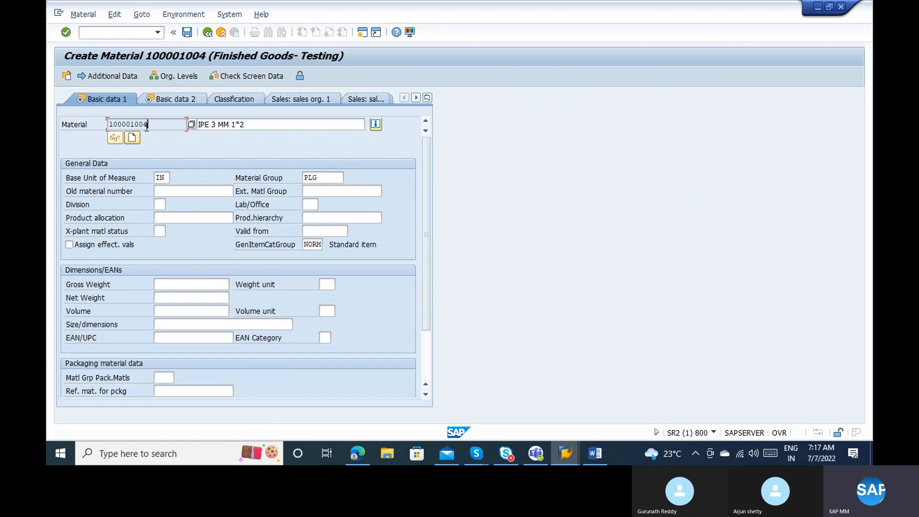
drag(150, 125, 109, 125)
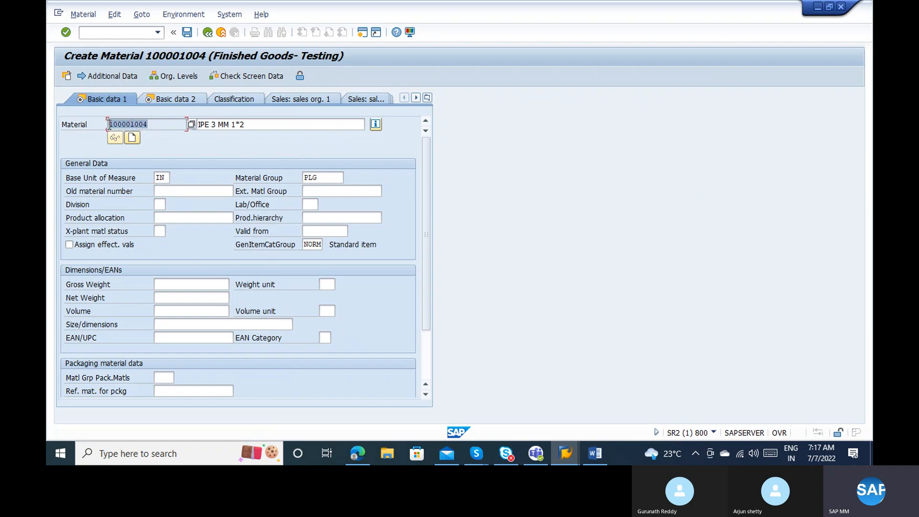
click(175, 192)
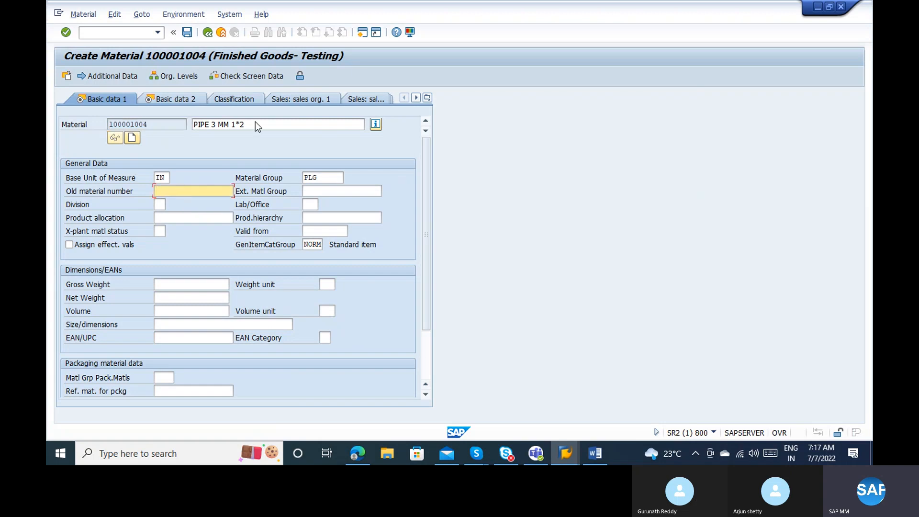
drag(249, 125, 194, 125)
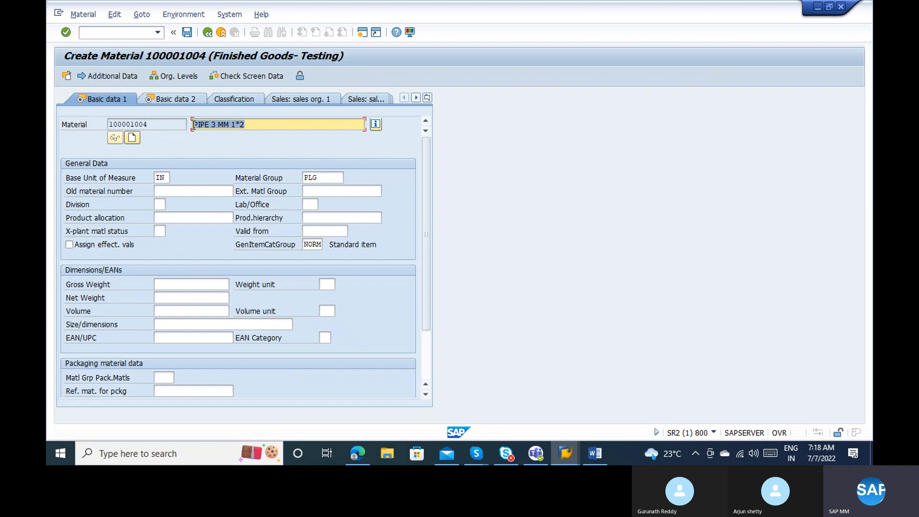
Enter 1234325 as the old material number of material 100001004.
click(183, 192)
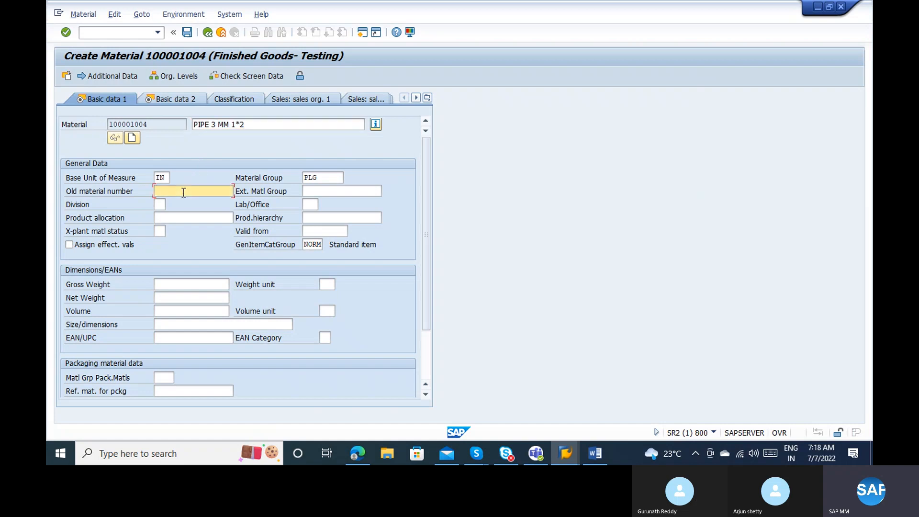
text(1234325)
drag(163, 124, 85, 124)
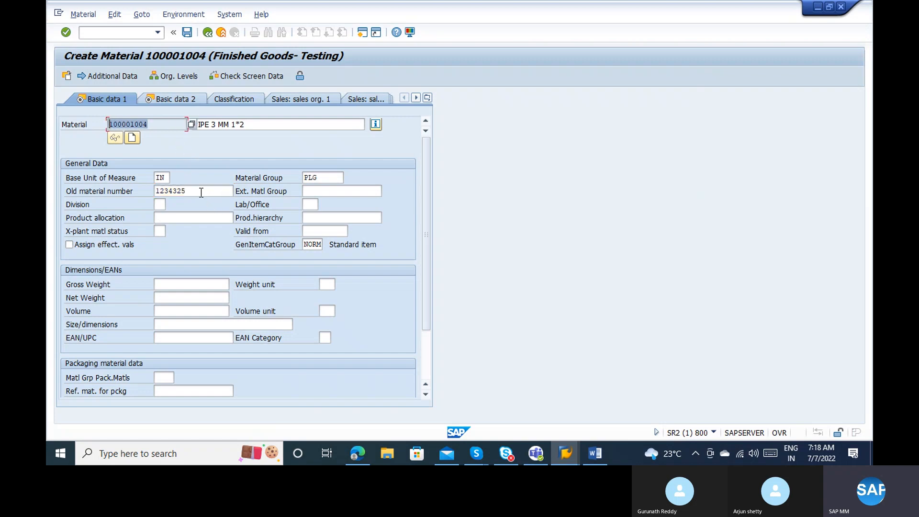
drag(201, 192, 146, 193)
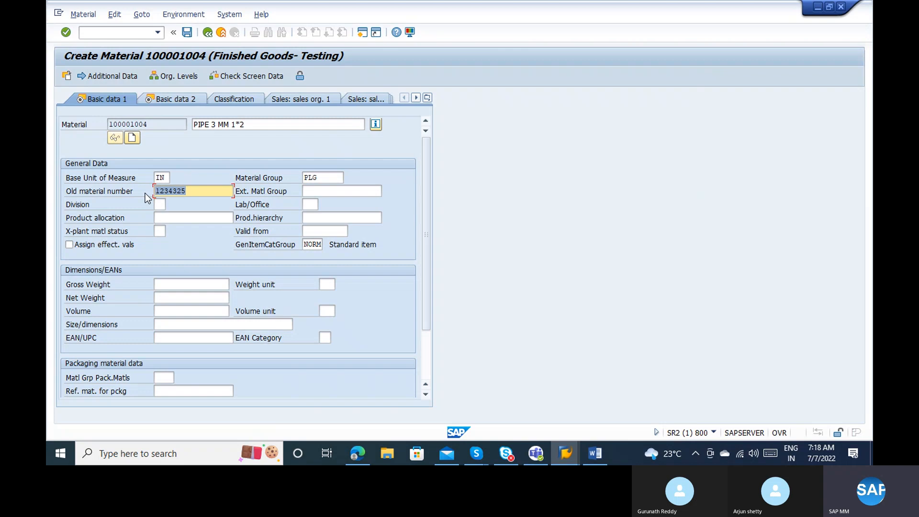
click(194, 189)
click(311, 190)
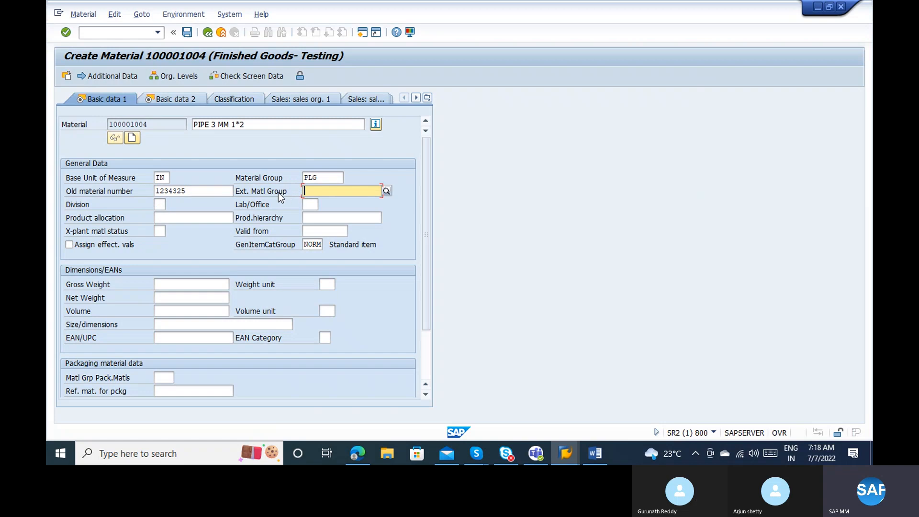
click(161, 205)
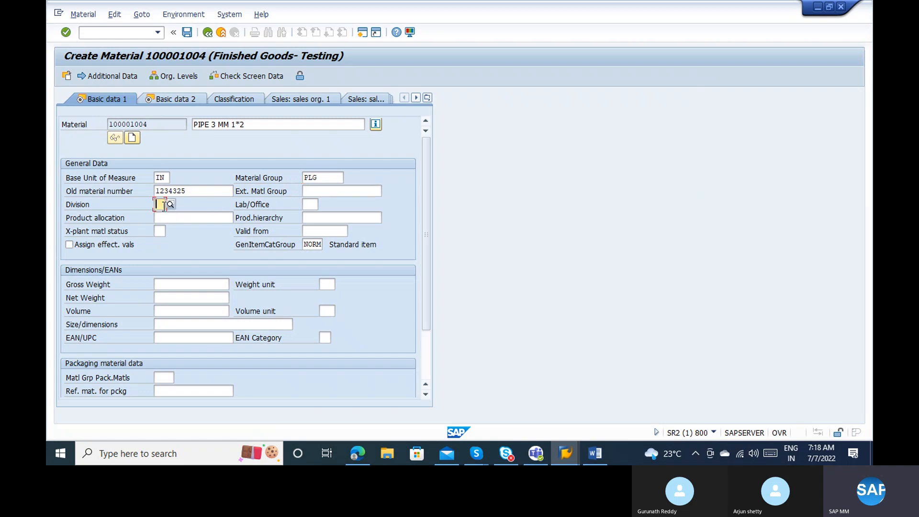
Pick division 60 Pumps from the Division value list.
click(170, 202)
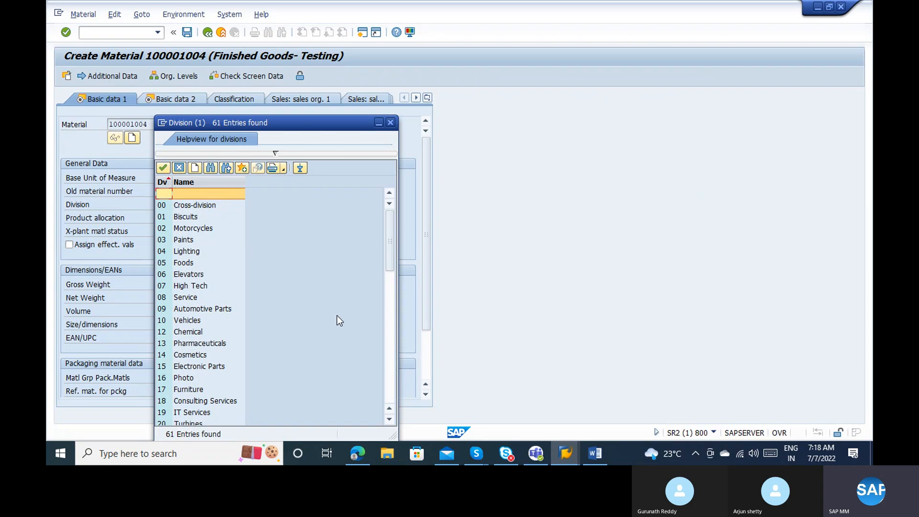
click(386, 360)
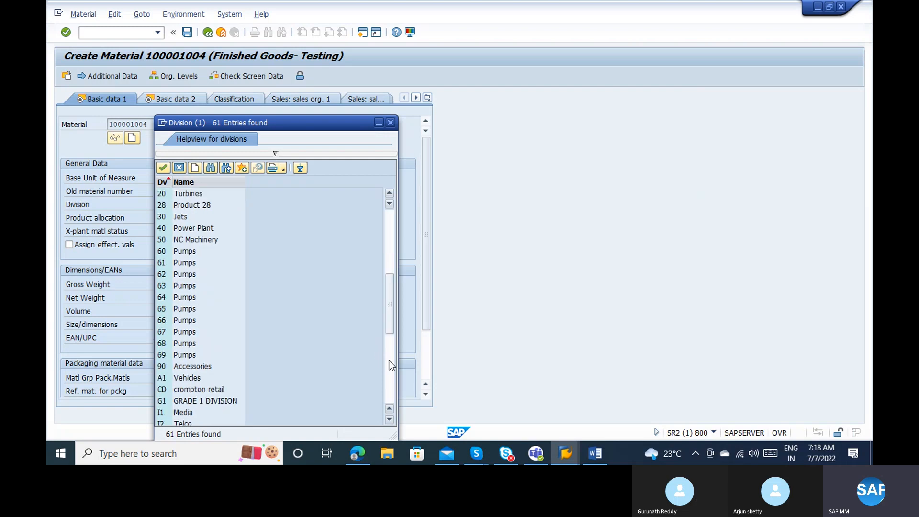
click(182, 250)
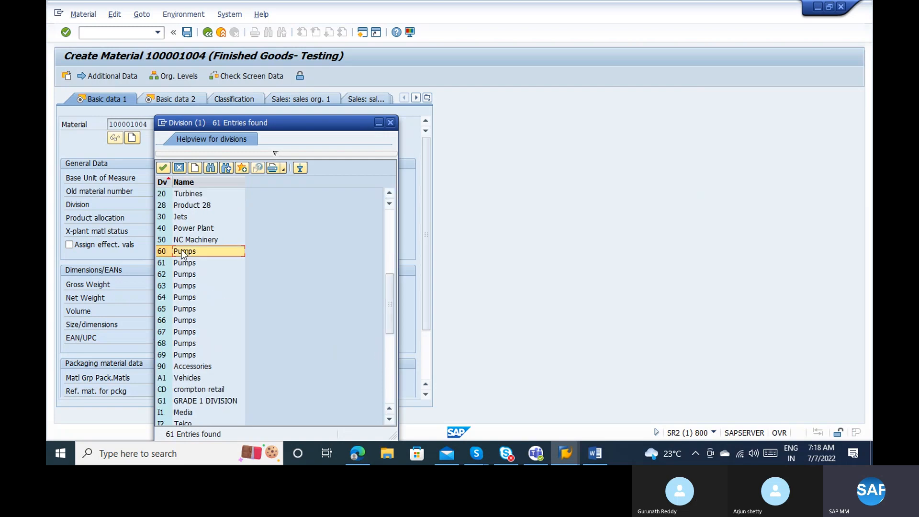
double_click(182, 251)
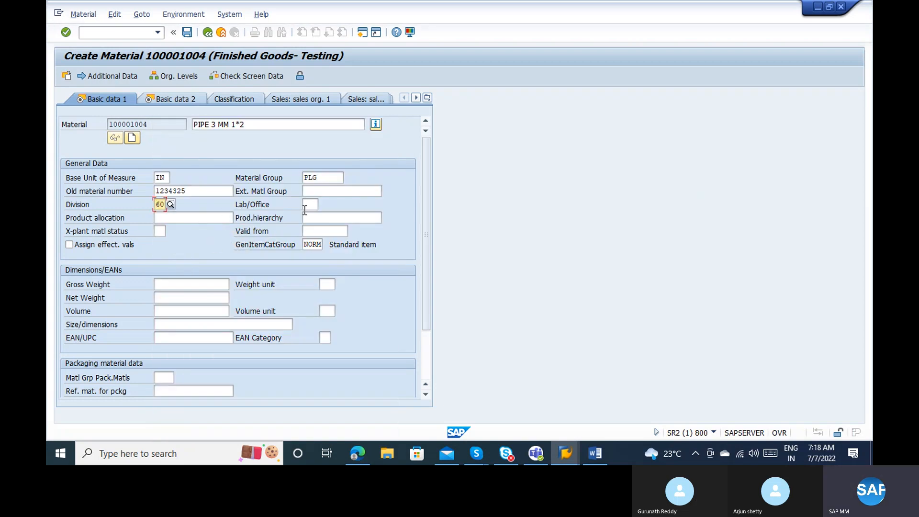
click(322, 217)
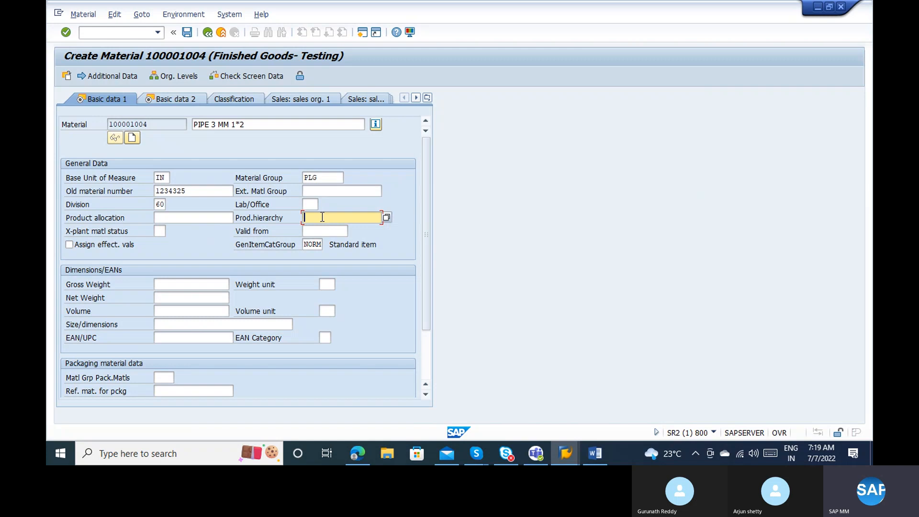
click(387, 217)
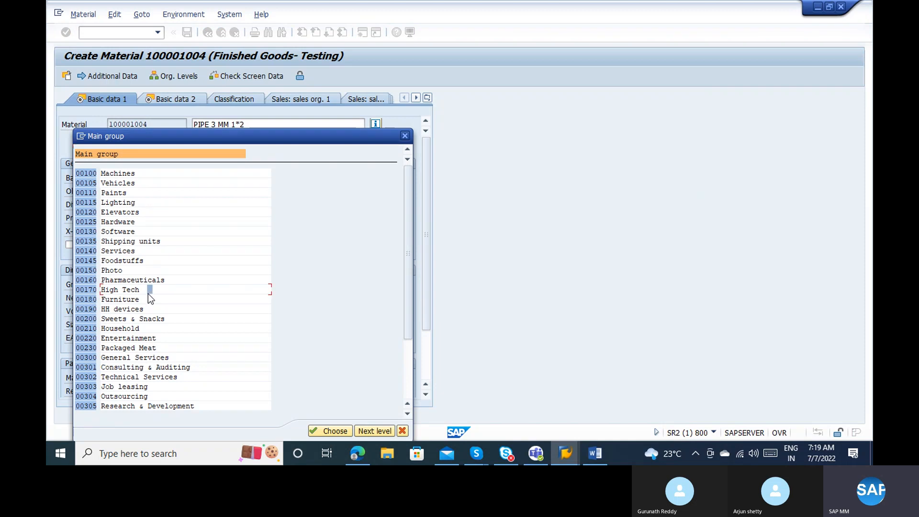
double_click(136, 280)
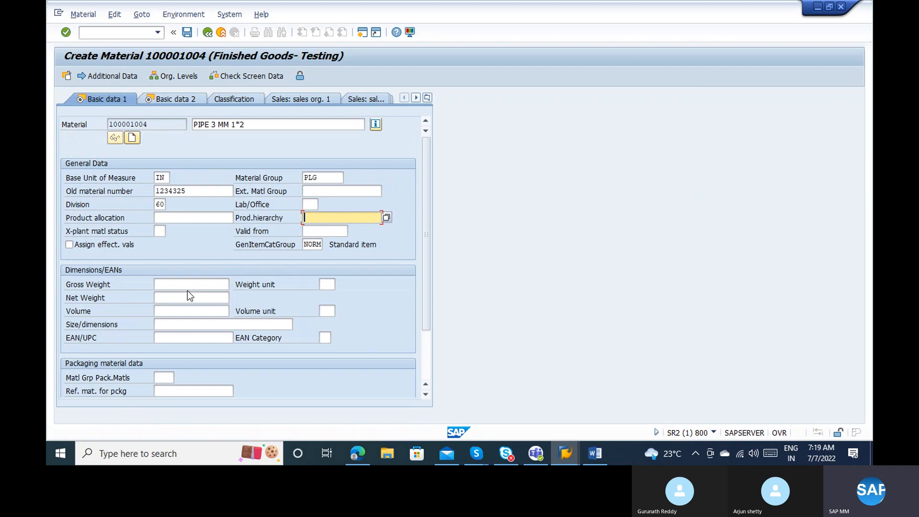
Move past the gross weight, volume and packaging fields and open Basic Data Texts.
click(175, 284)
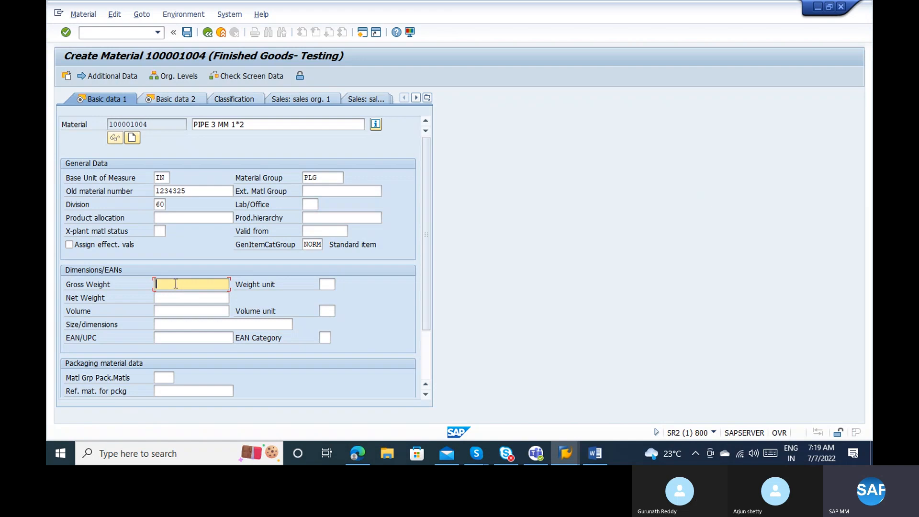
click(184, 309)
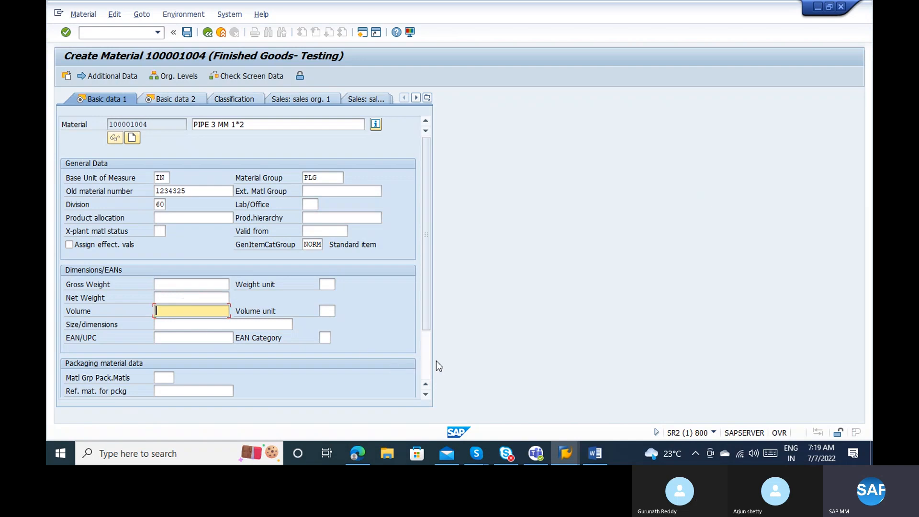
click(424, 361)
click(171, 309)
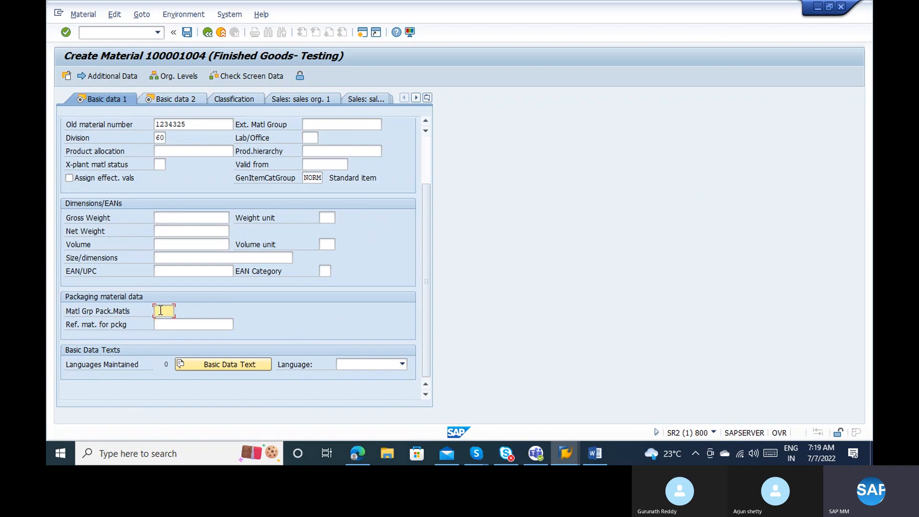
click(429, 140)
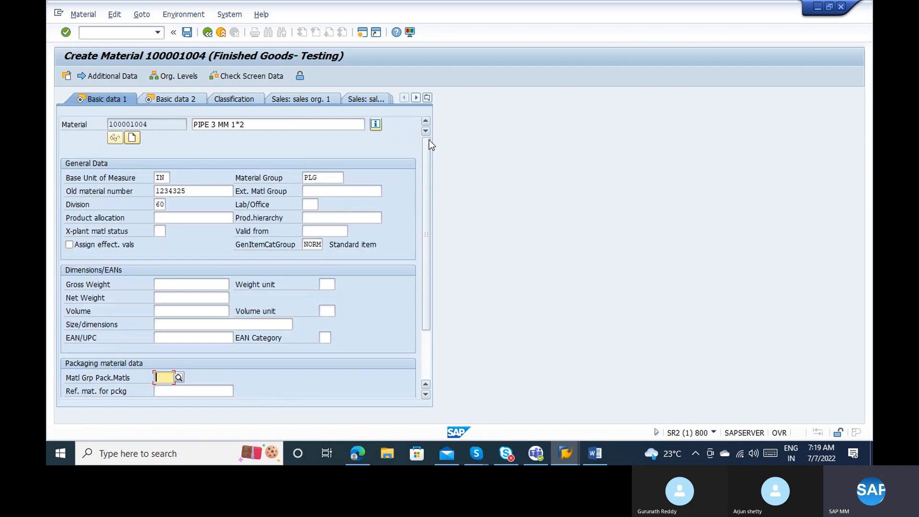
click(425, 346)
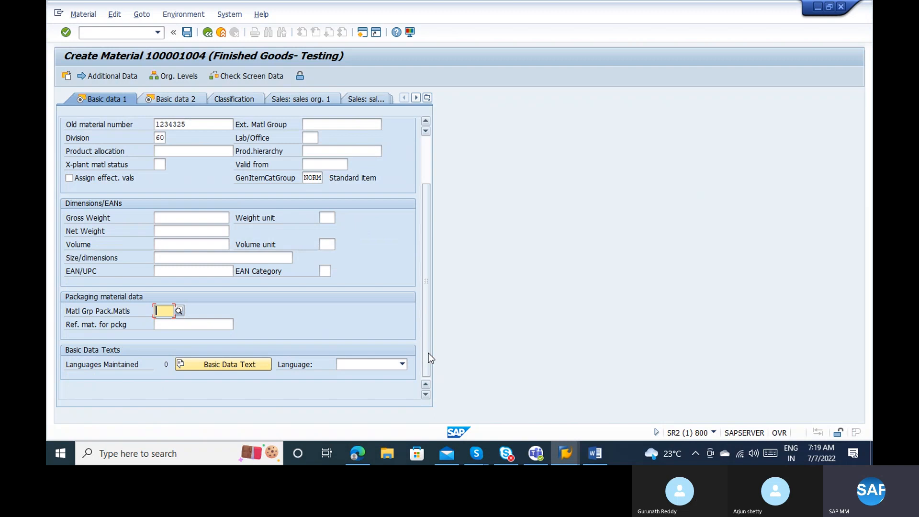
click(243, 361)
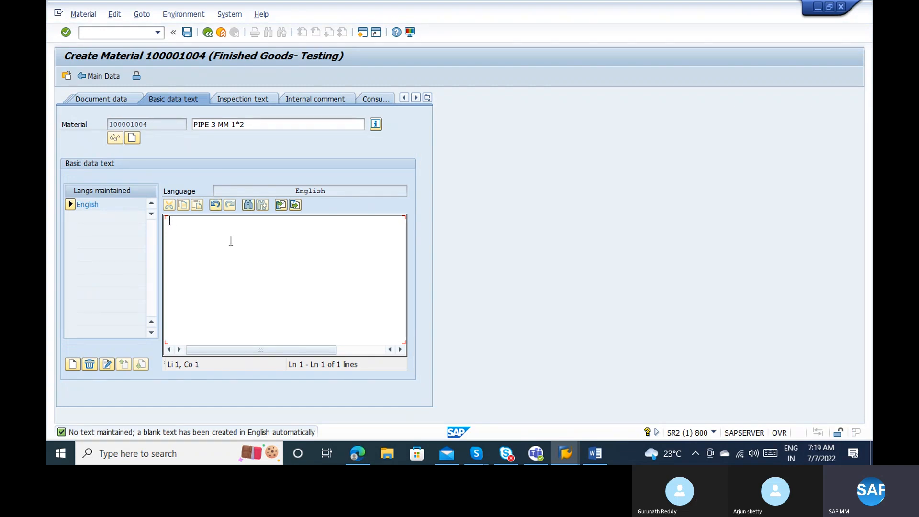
Enter the basic text 'INstructions: Please use glosue before using this product' and return to Main Data.
text(INstr)
text(uctions: )
text(THe)
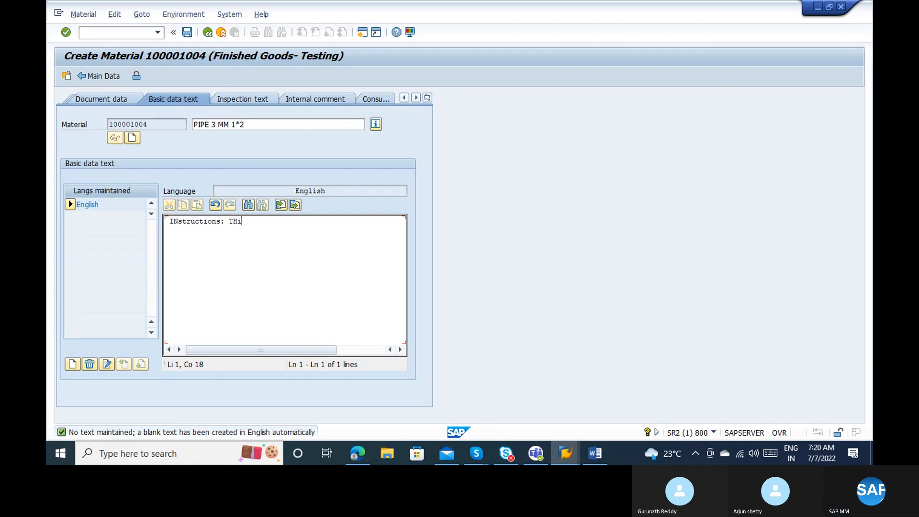
key(BackSpace)
key(BackSpace)
key(BackSpace)
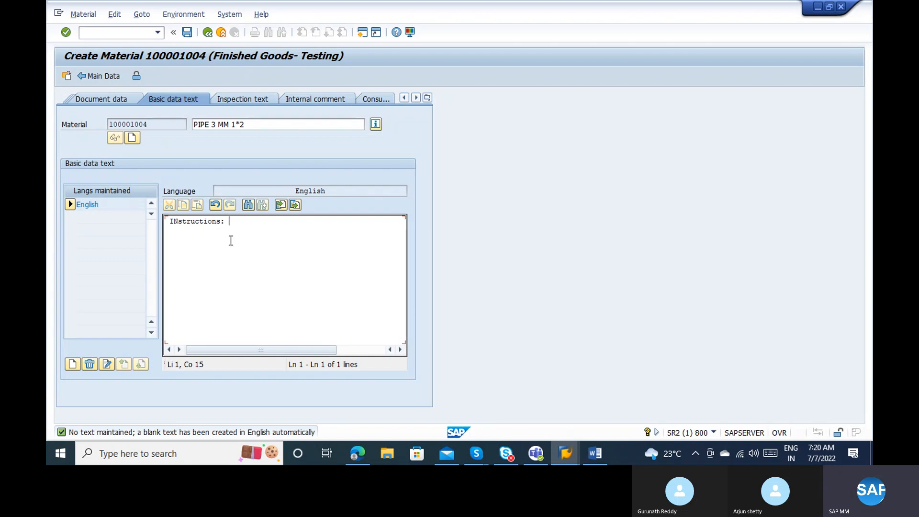
text(Please use glose)
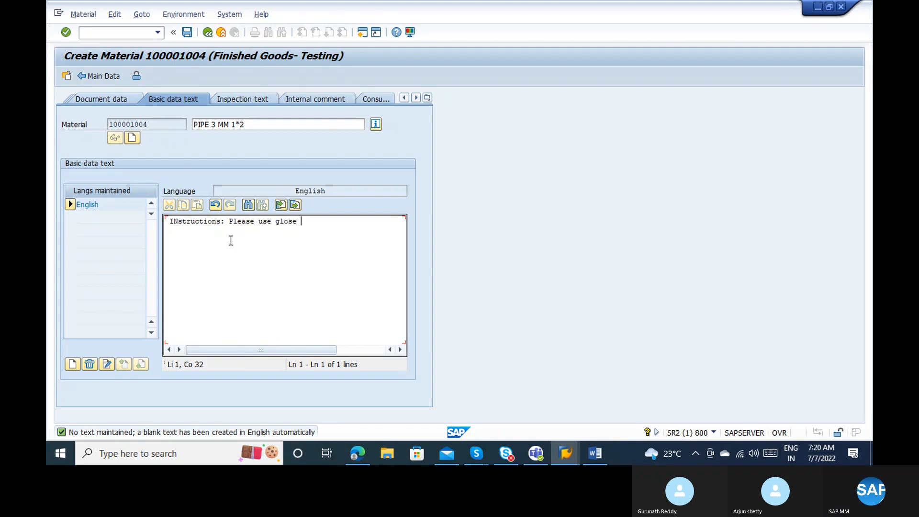
key(BackSpace)
key(BackSpace)
text(sue )
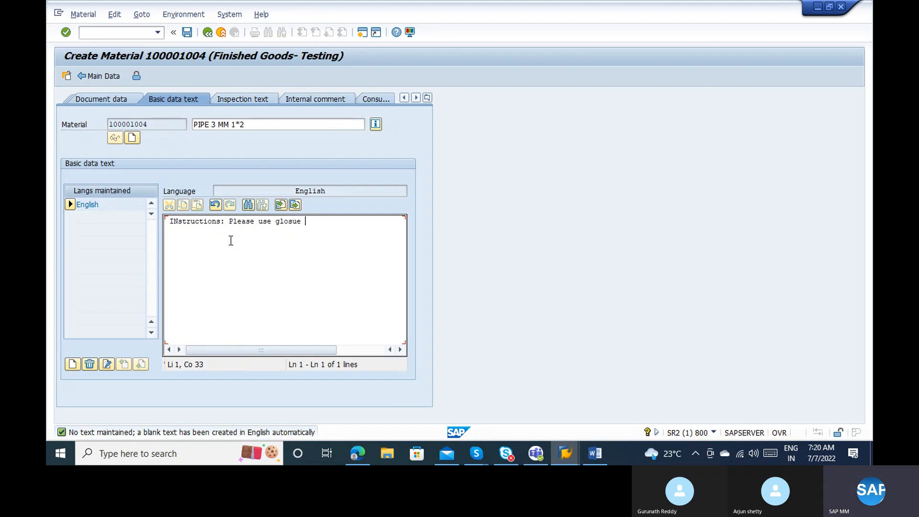
text(before using thsi)
key(BackSpace)
key(BackSpace)
text(isp)
key(BackSpace)
text(product)
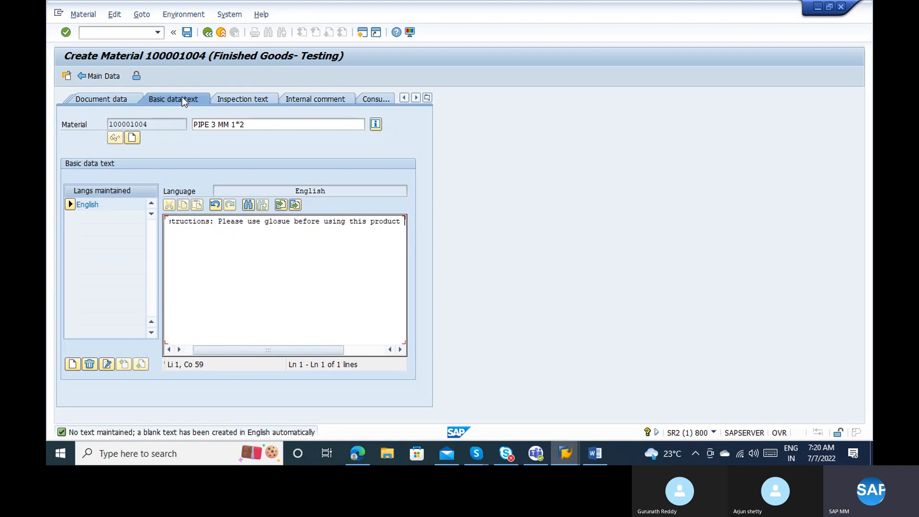
click(208, 32)
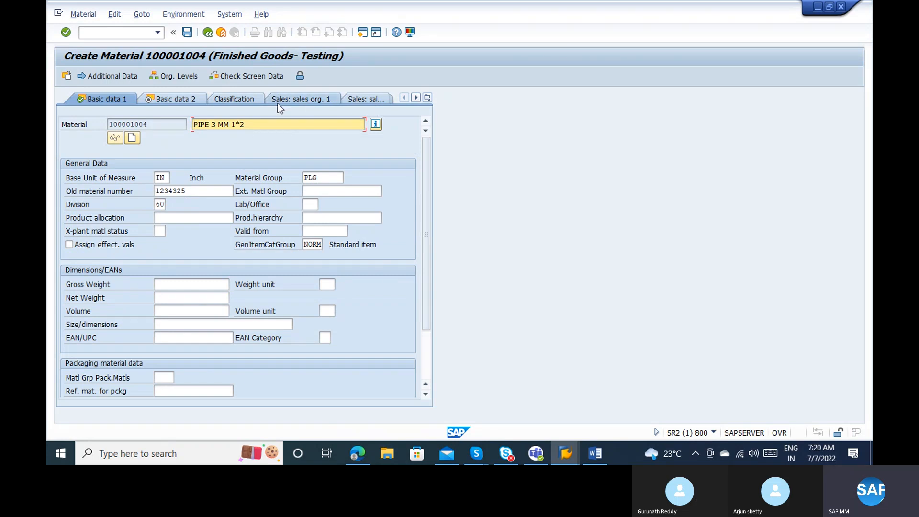
Switch to Basic data 2 for material 100001004 and scroll through its fields.
click(155, 99)
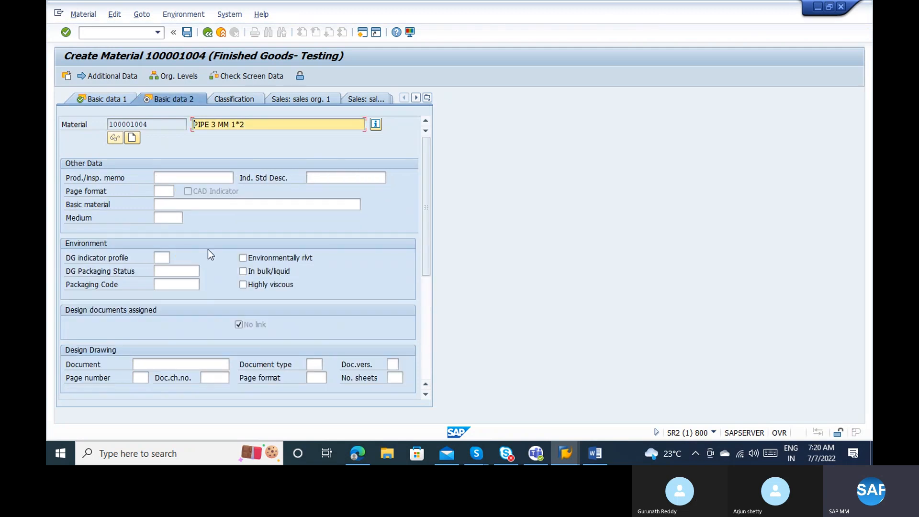
scroll(430, 306, down, 5)
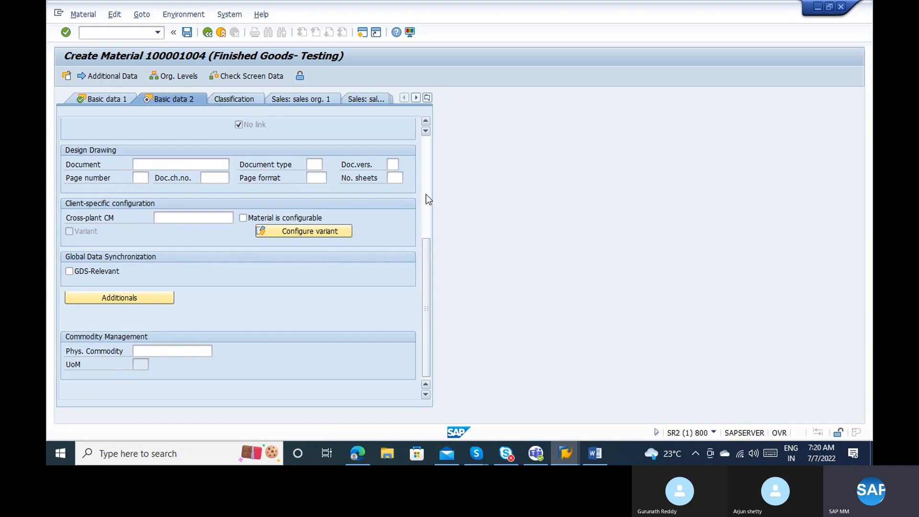
scroll(426, 194, up, 5)
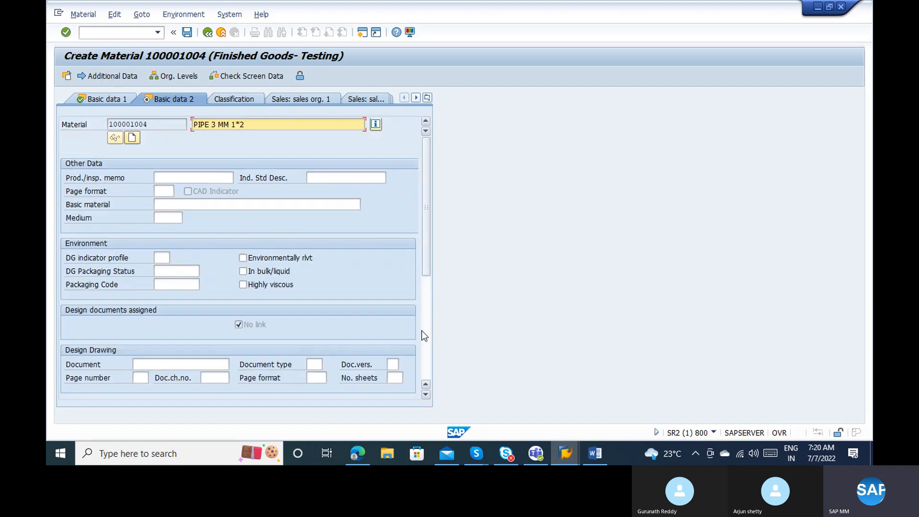
scroll(423, 331, down, 5)
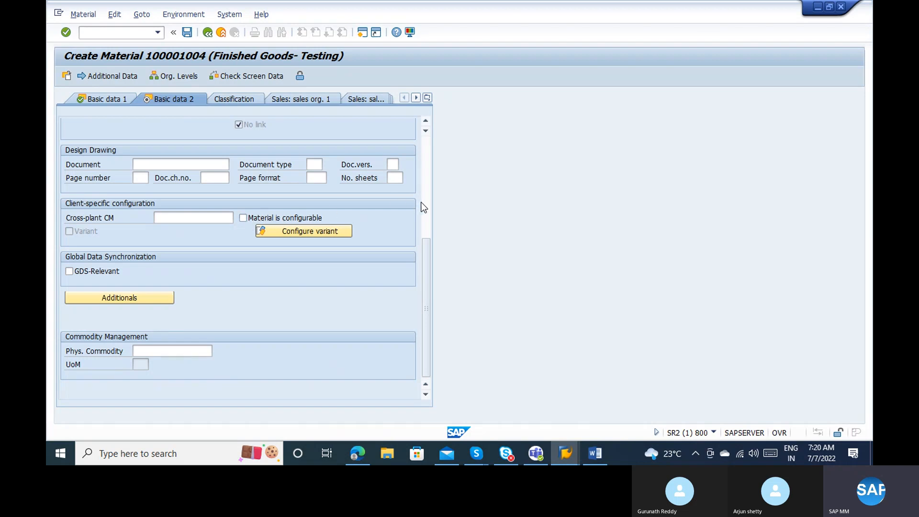
scroll(424, 204, up, 5)
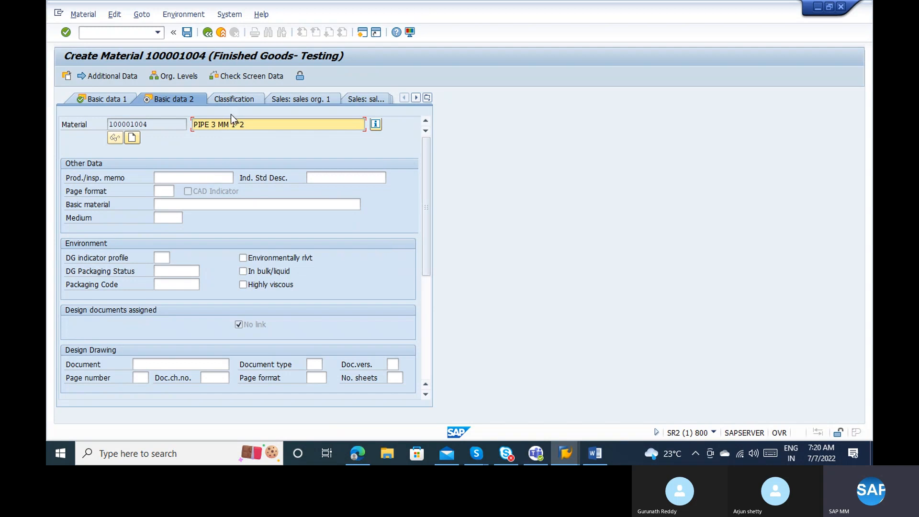
Switch to the Purchasing view for plant 1000 and review base unit and order unit.
click(426, 97)
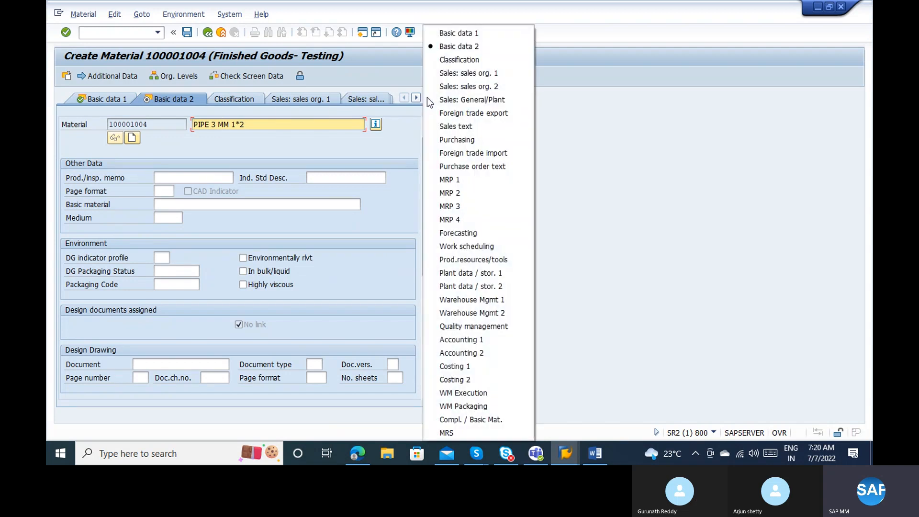
click(449, 137)
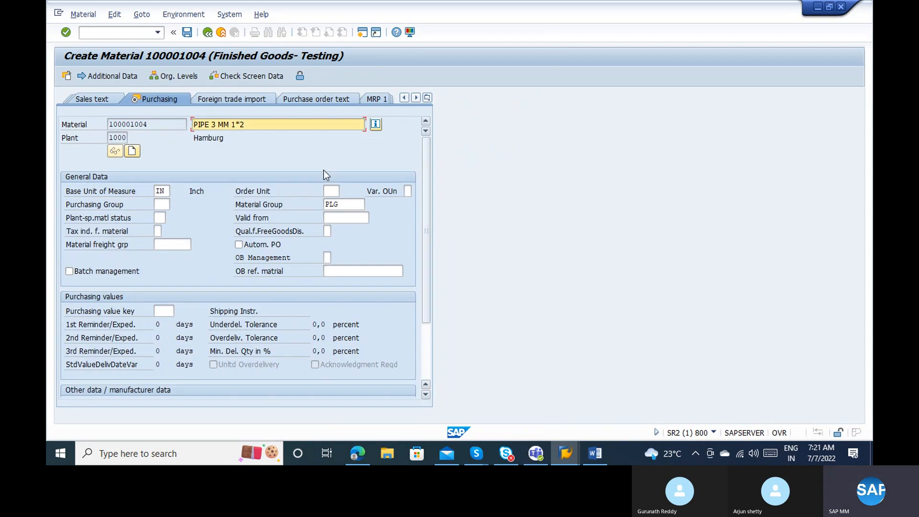
click(160, 191)
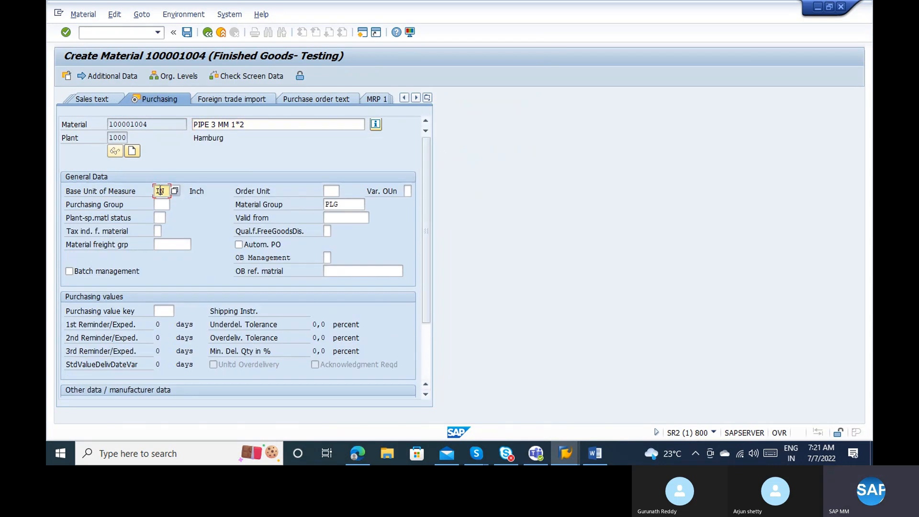
click(126, 195)
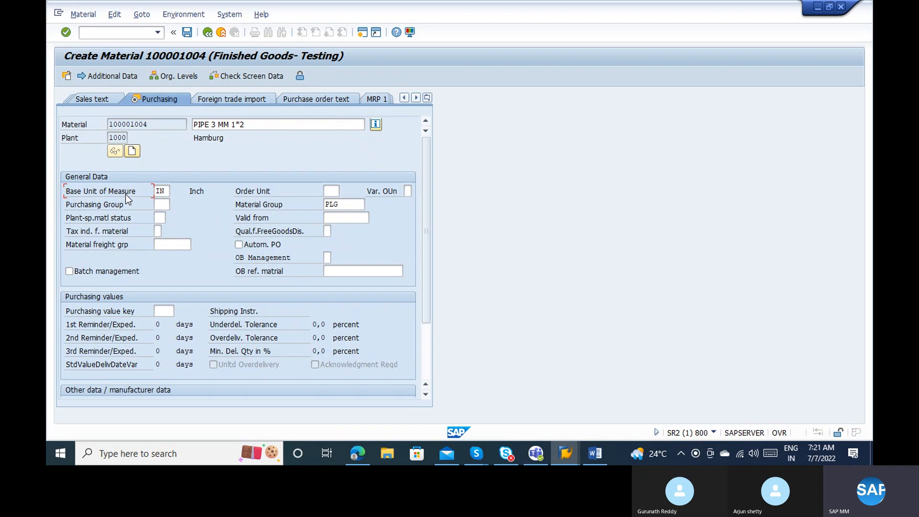
click(241, 125)
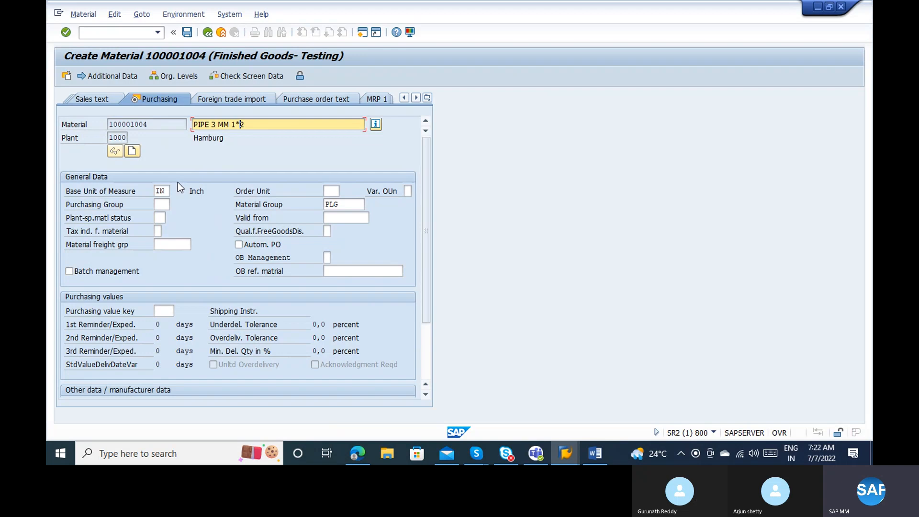
click(330, 191)
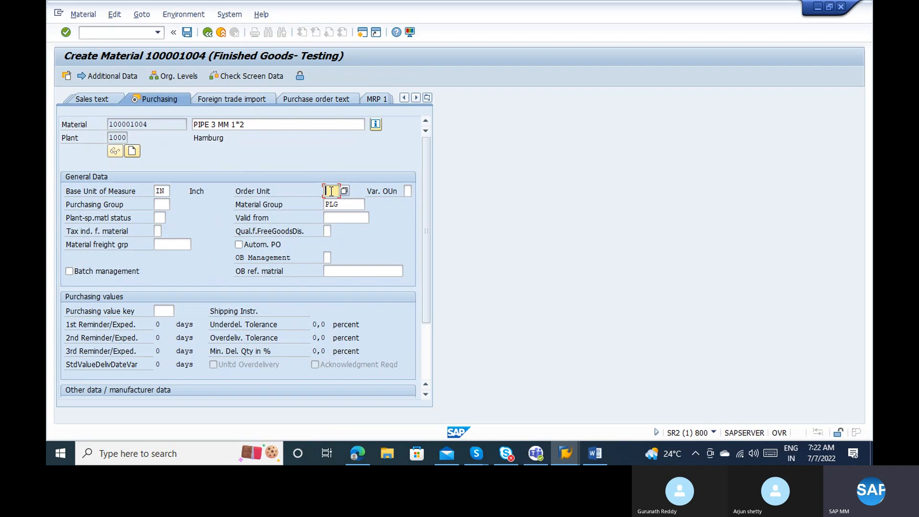
Review purchasing group, material group, status and valid-from, then list tax indicators 0, 1, 2.
click(160, 203)
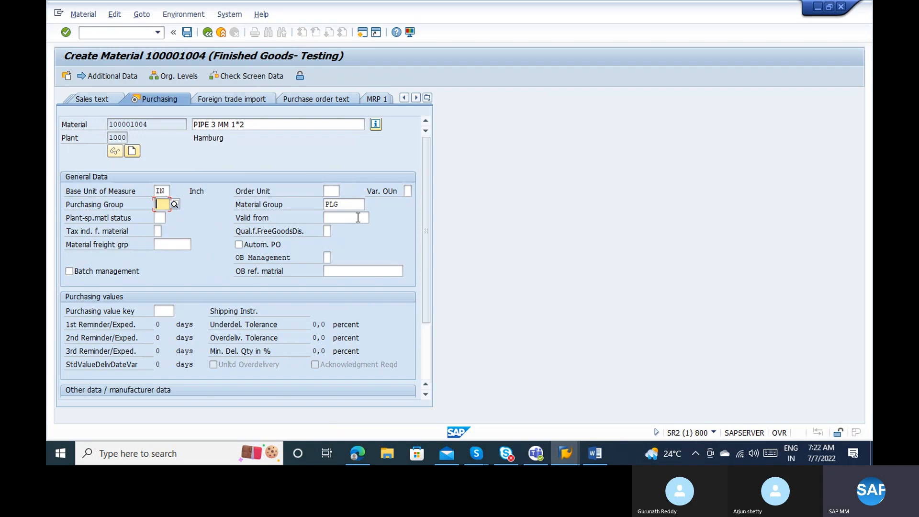
click(351, 204)
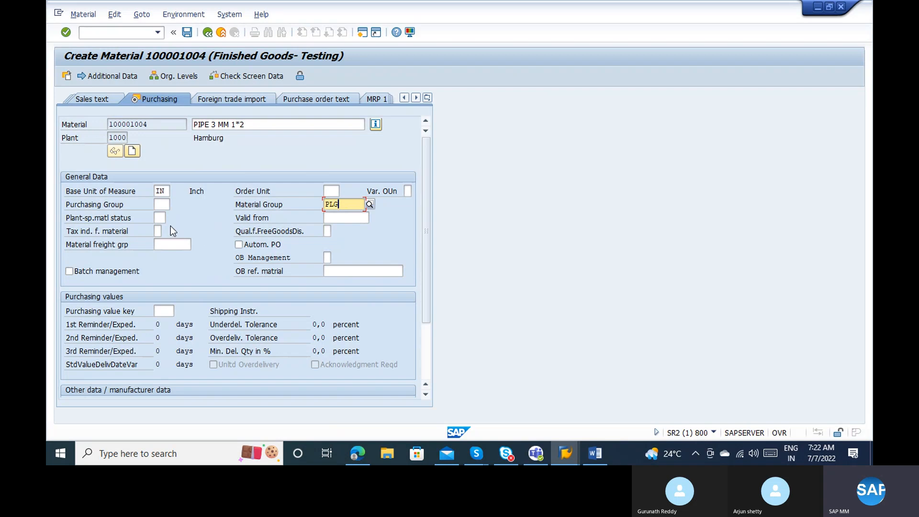
click(158, 218)
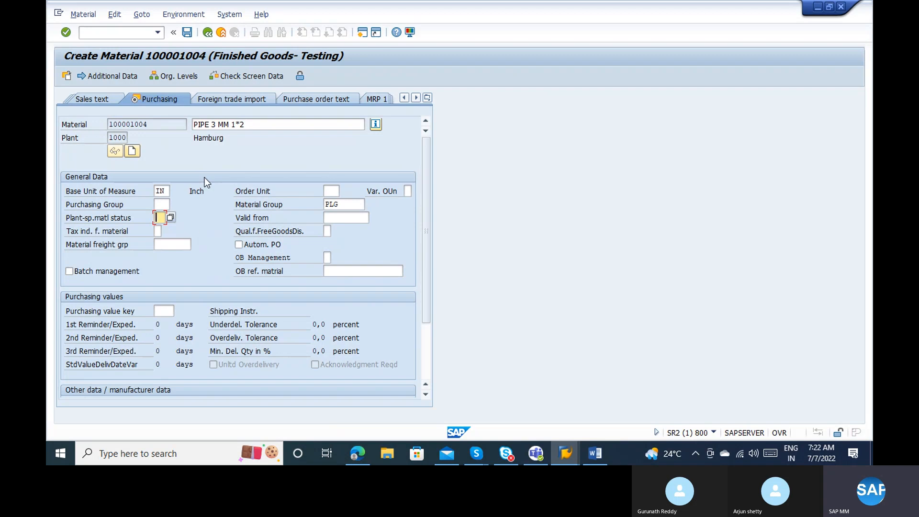
click(111, 138)
click(158, 218)
click(361, 215)
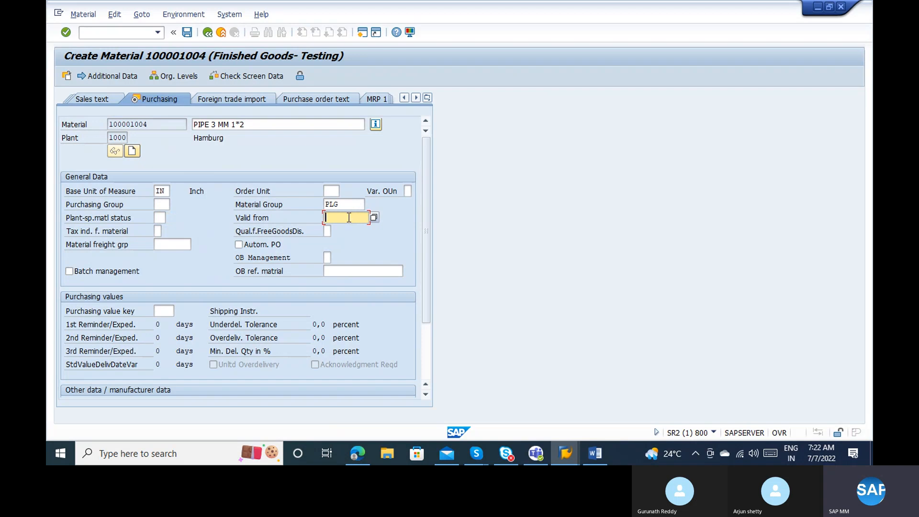
click(160, 231)
click(166, 231)
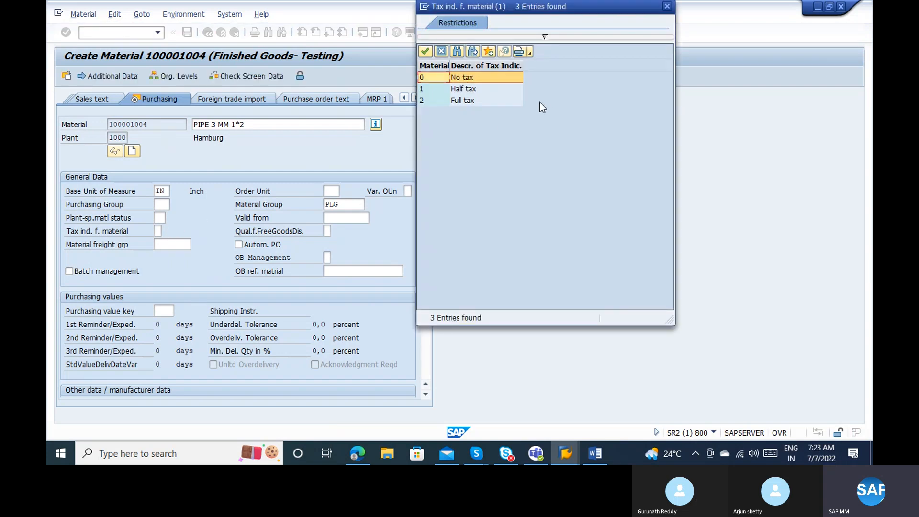
Close the tax indicator list and check the free goods discount and Autom. PO fields.
click(666, 6)
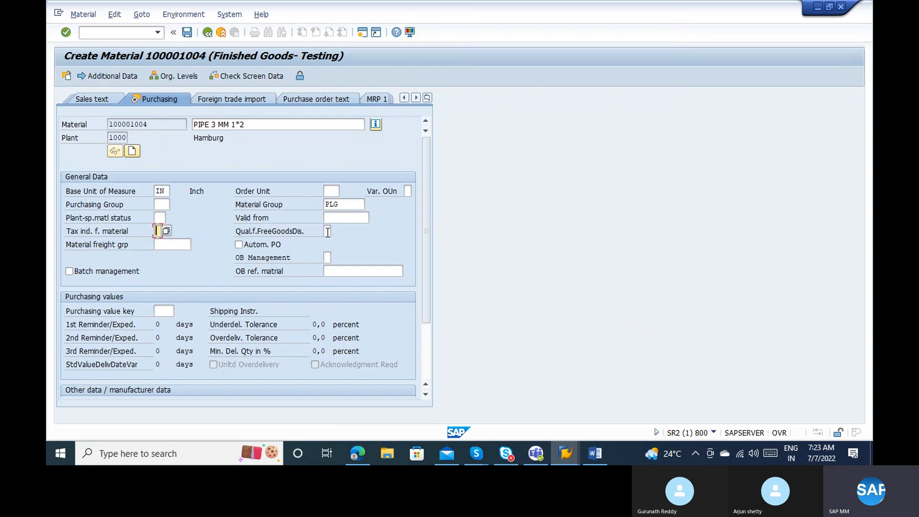
click(327, 230)
click(279, 245)
click(109, 269)
click(154, 125)
click(423, 366)
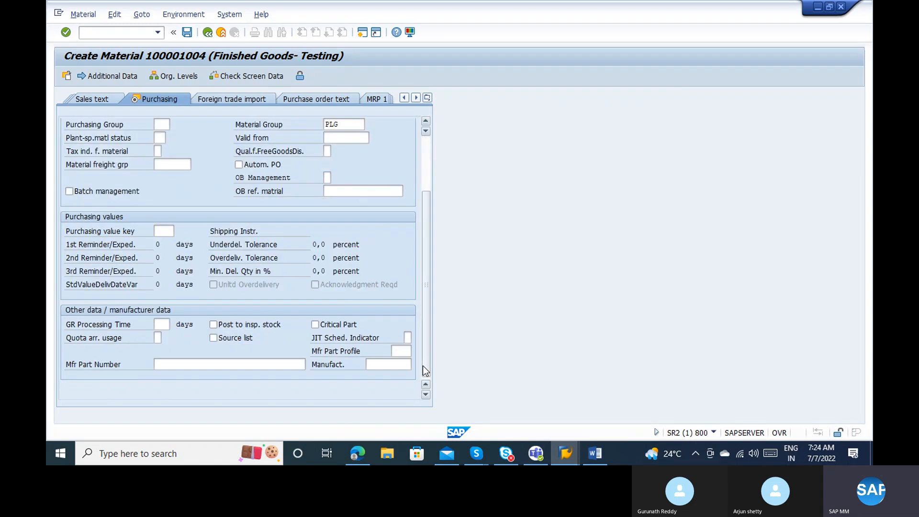
click(159, 233)
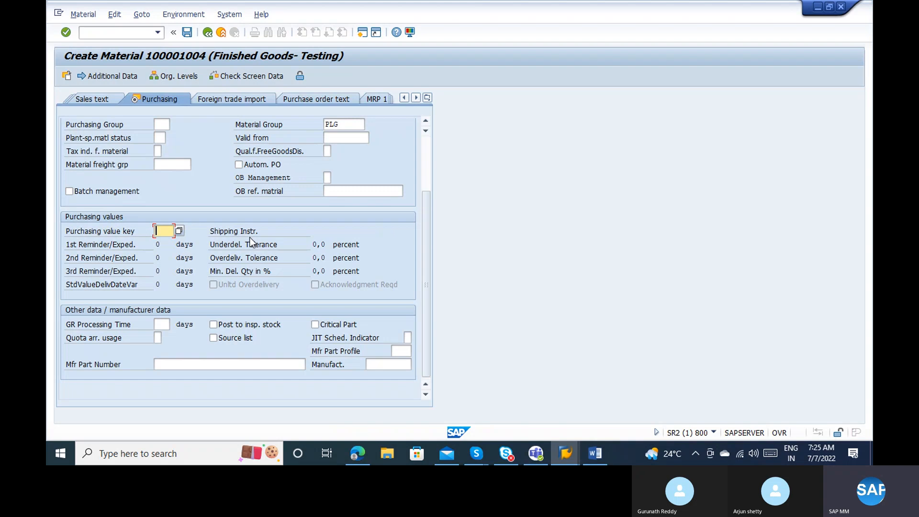
click(166, 249)
click(166, 257)
click(112, 258)
key(F1)
Open help for the Purchasing Value Key field and go to its Customizing settings.
click(161, 232)
key(F4)
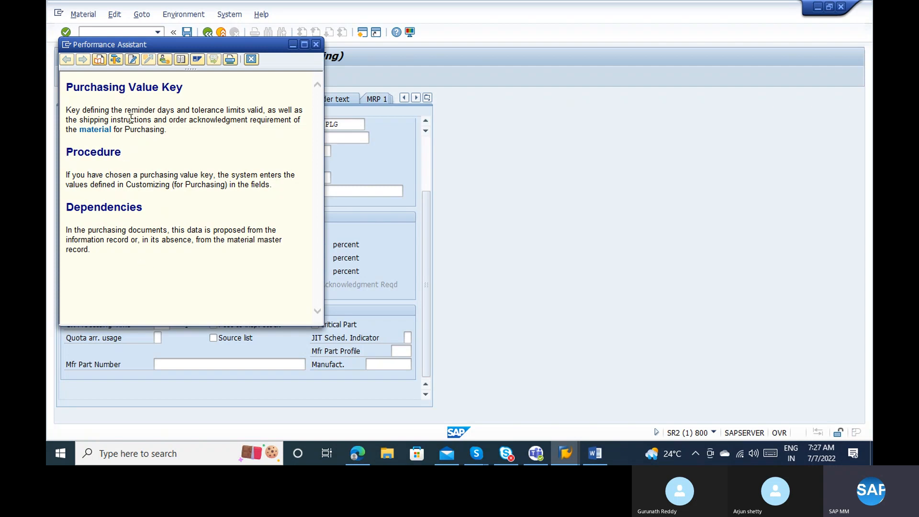
click(165, 58)
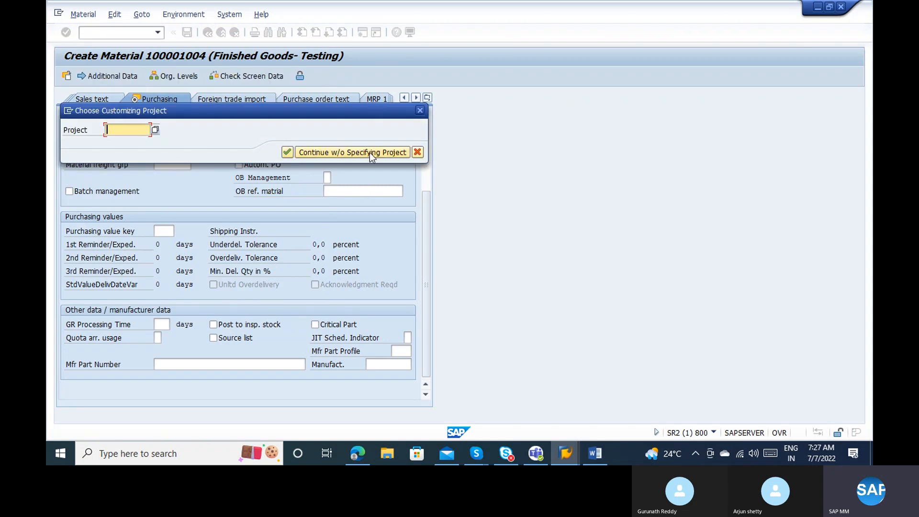
click(369, 152)
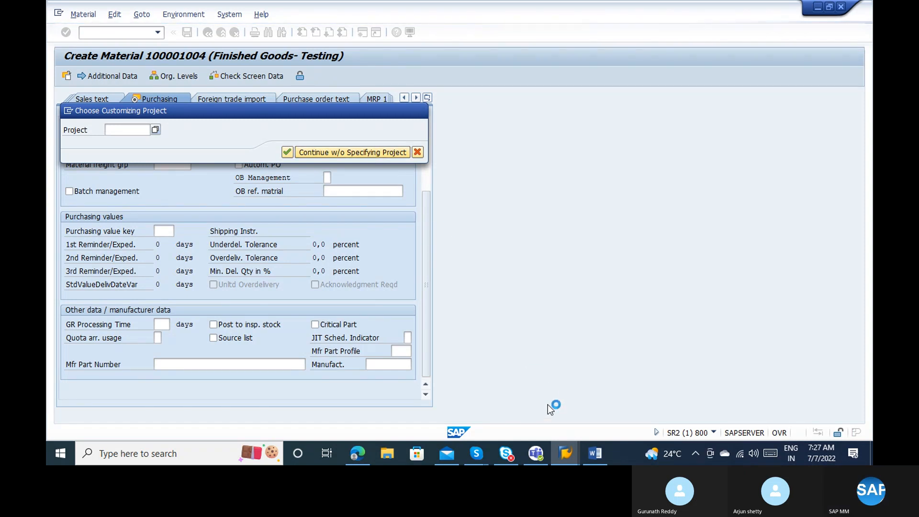
click(476, 456)
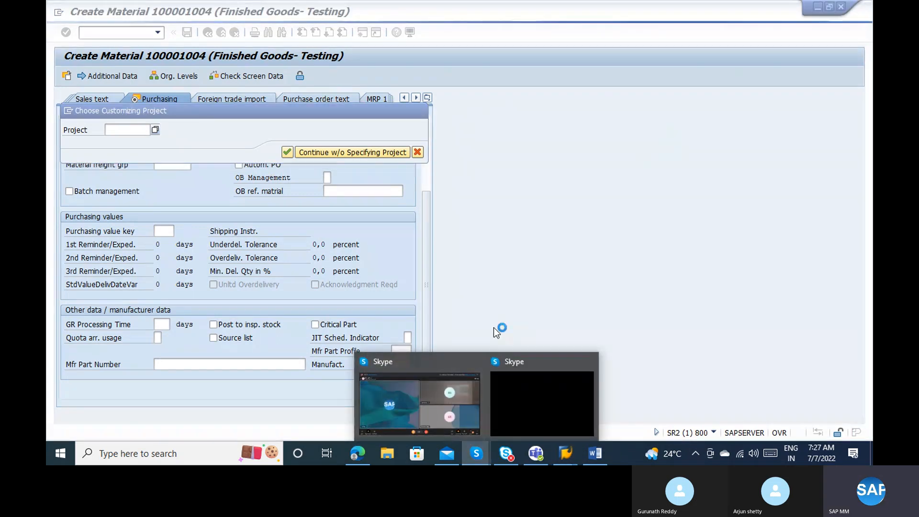
click(492, 327)
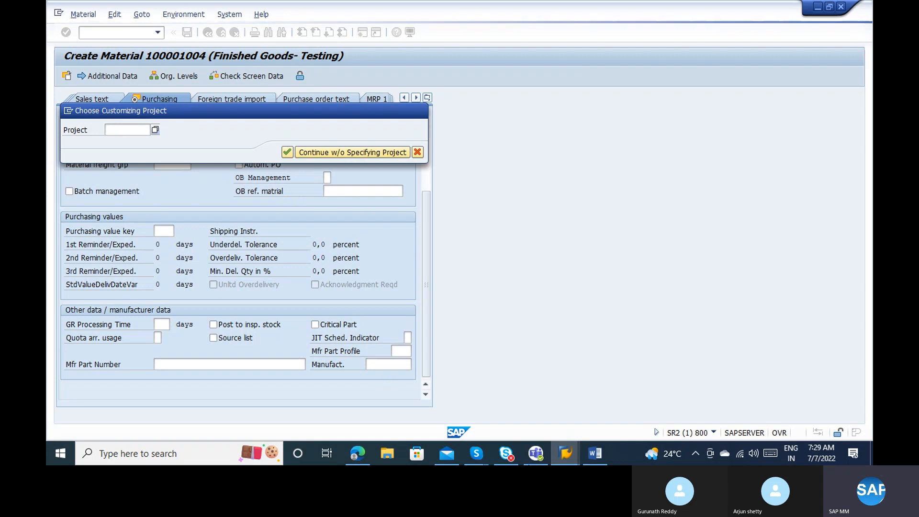
Bring the Purchasing Value Key help window back to the front.
click(573, 455)
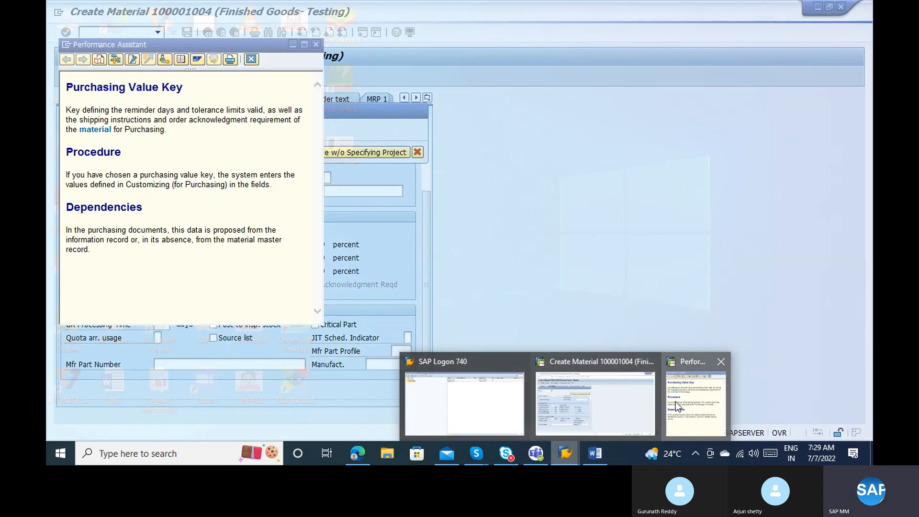
click(675, 401)
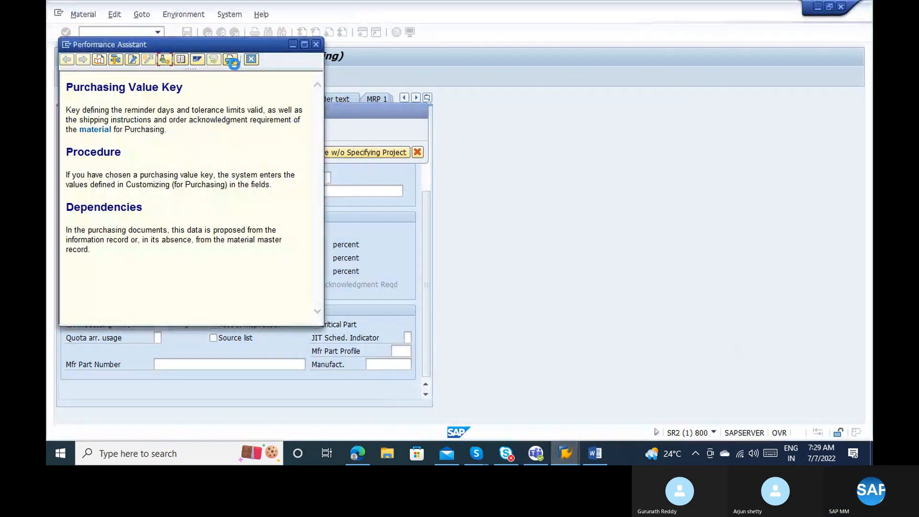
click(66, 46)
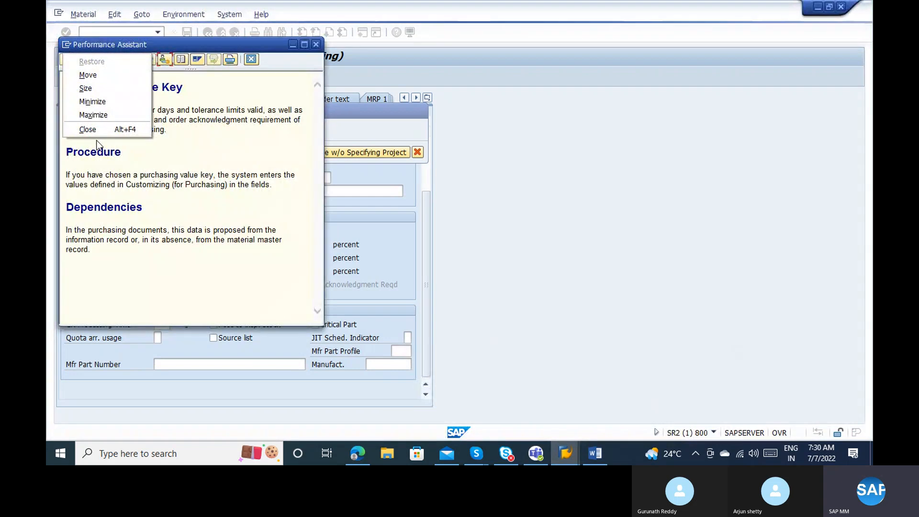
click(129, 135)
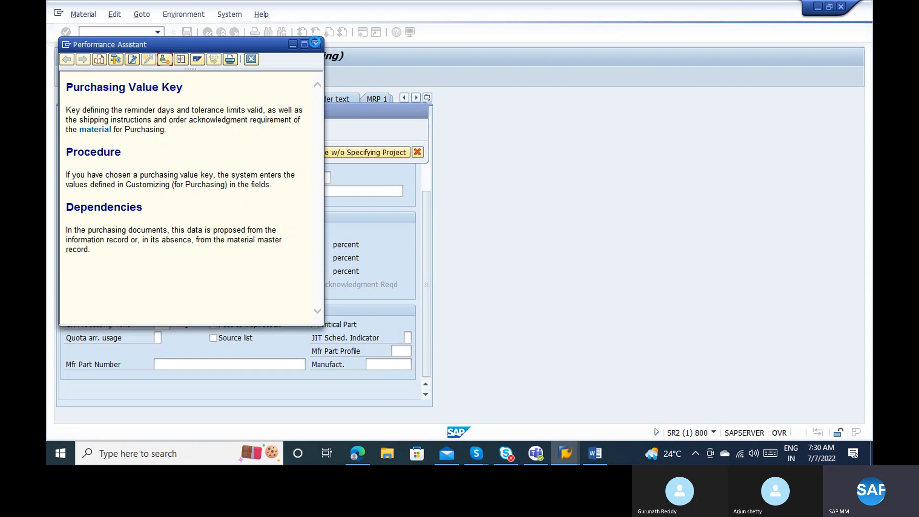
Switch to the Create Material window and stop the unfinished transaction.
click(576, 458)
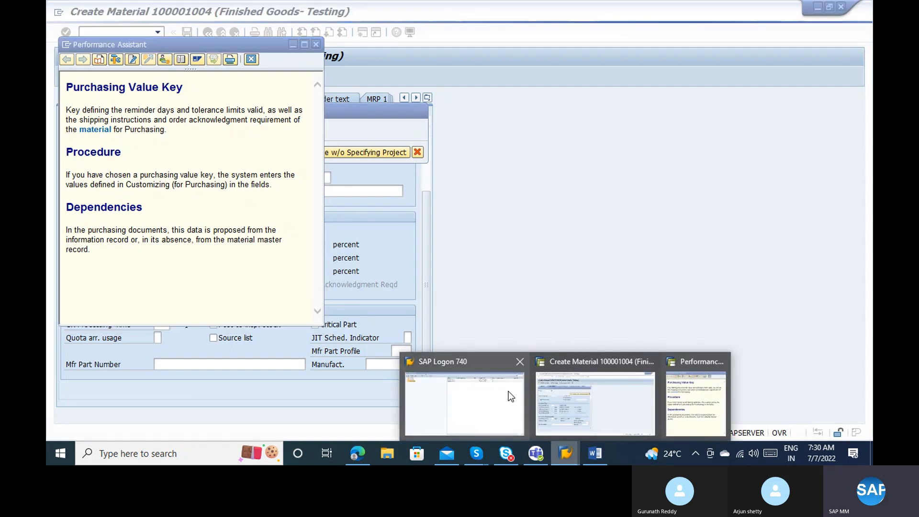
click(547, 396)
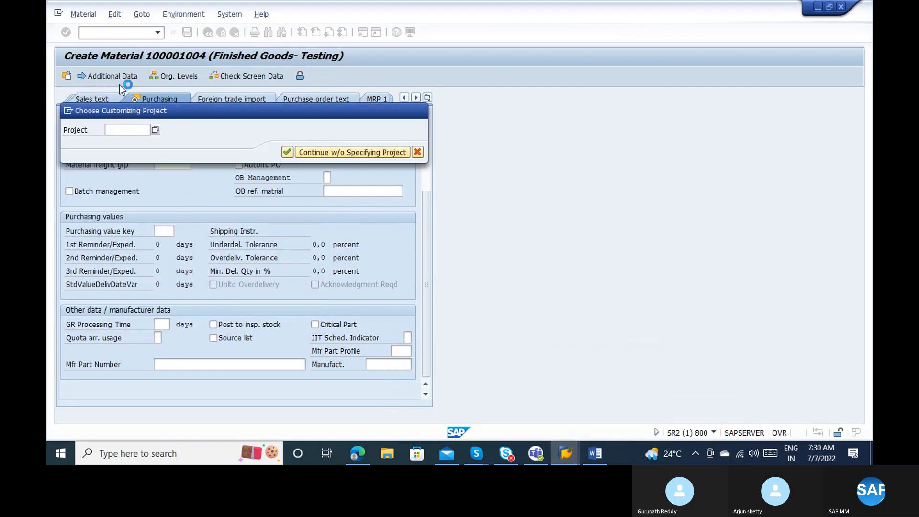
click(68, 110)
click(115, 168)
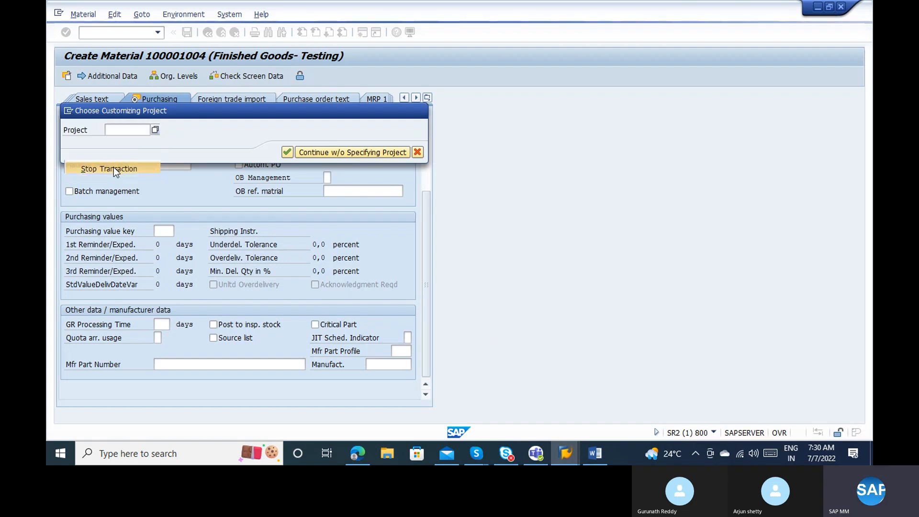
Run MM02 for material 100001004, then restart it with /nmm02.
text(mm02)
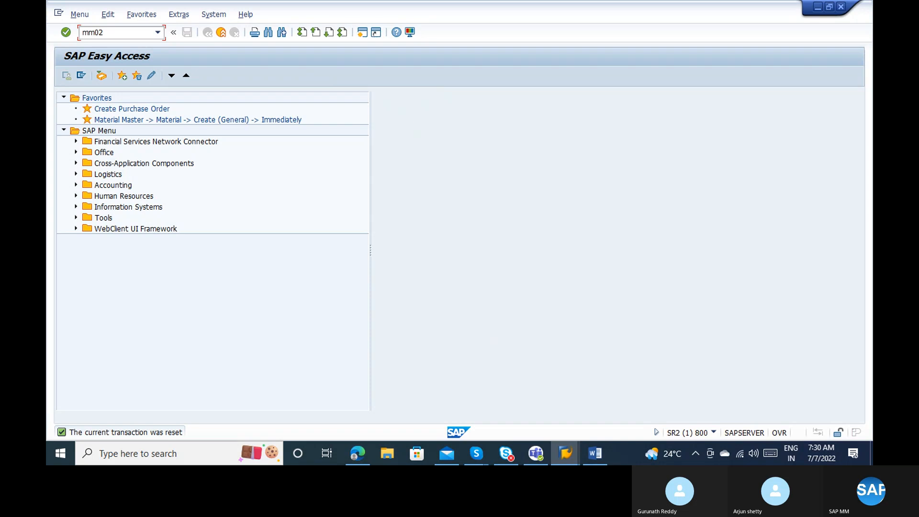
key(Return)
key(Return)
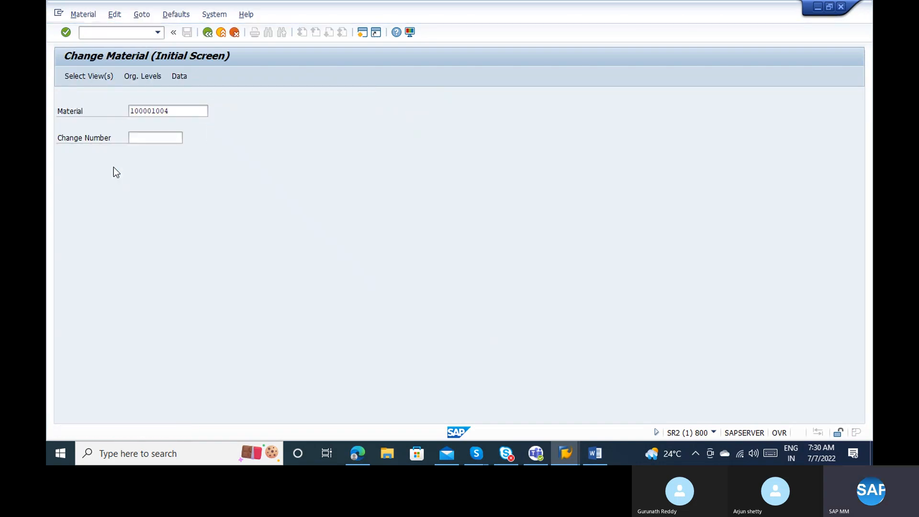
key(ctrl+slash)
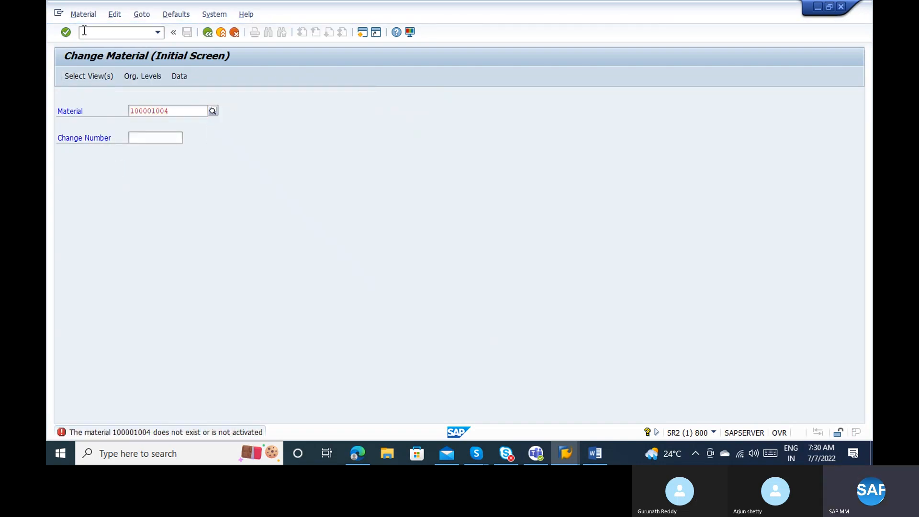
text(/nmm02)
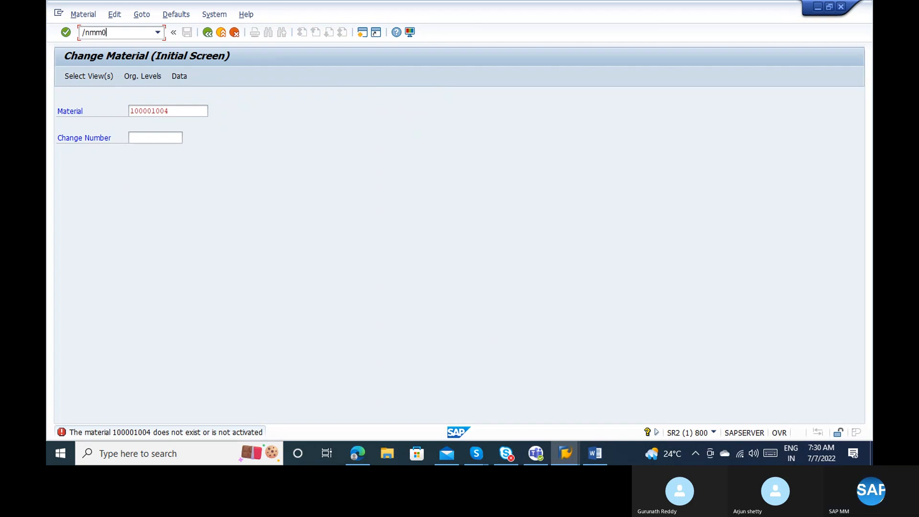
key(Return)
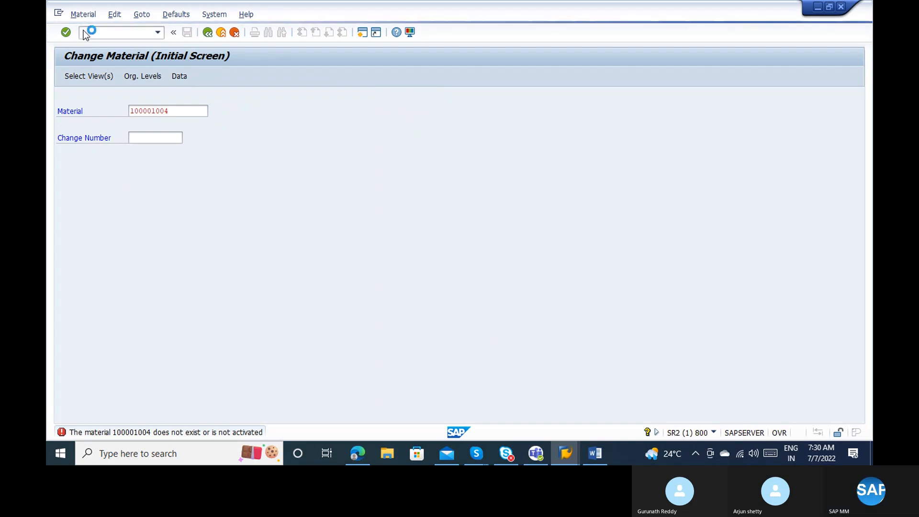
Rerun /nmm02, clear the Material field and bring up previously used material numbers.
click(84, 31)
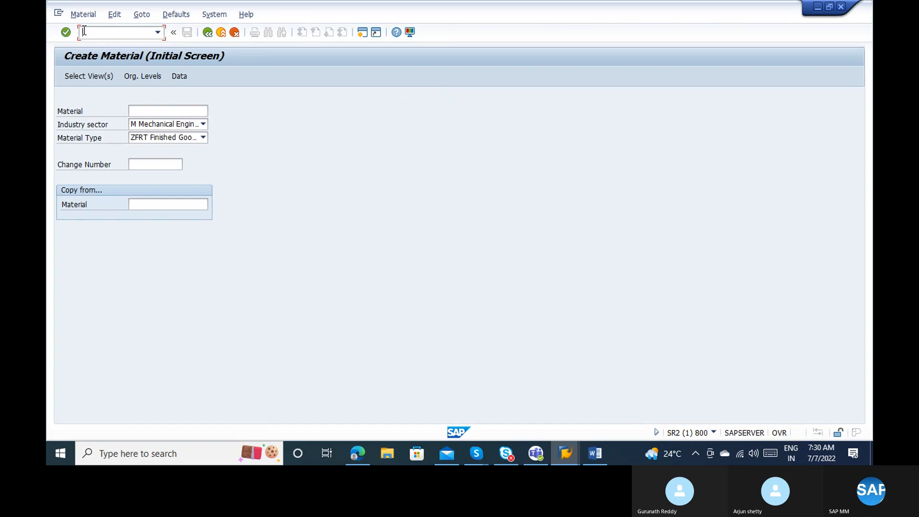
text(/nmm02)
key(Return)
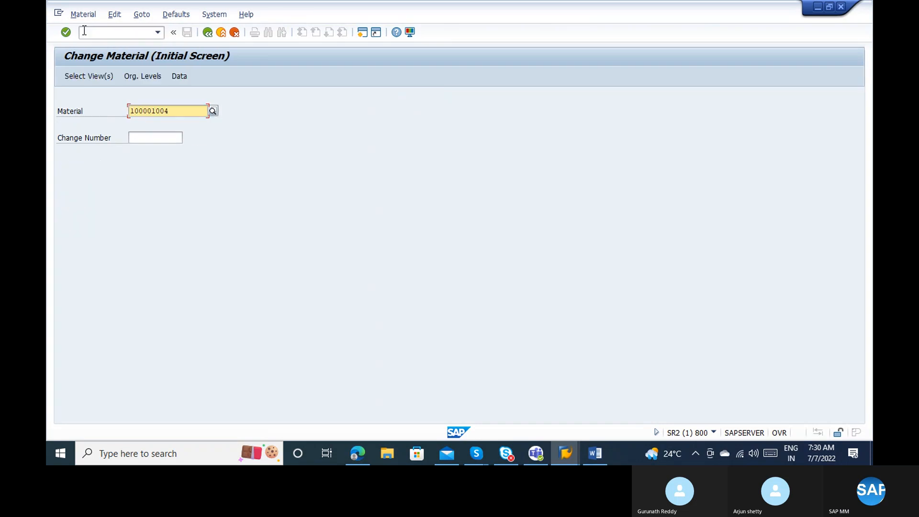
key(Return)
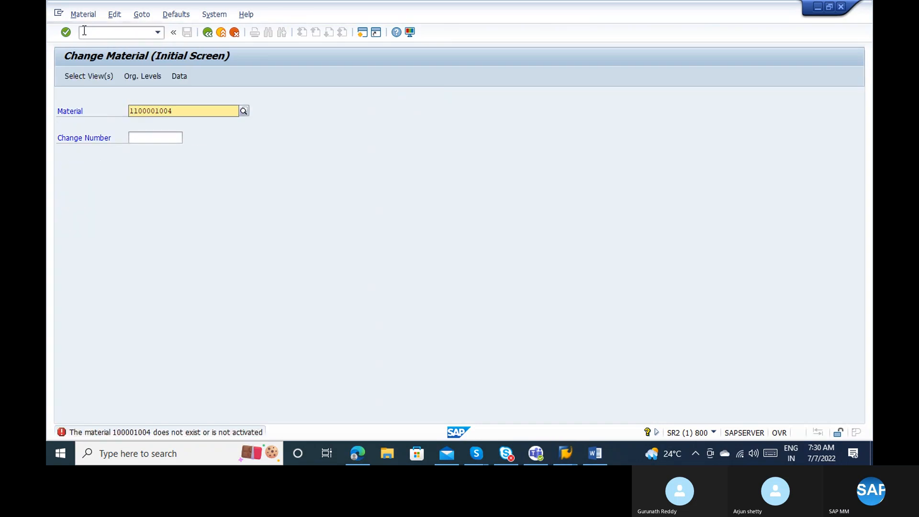
key(ctrl+a)
key(BackSpace)
text(11)
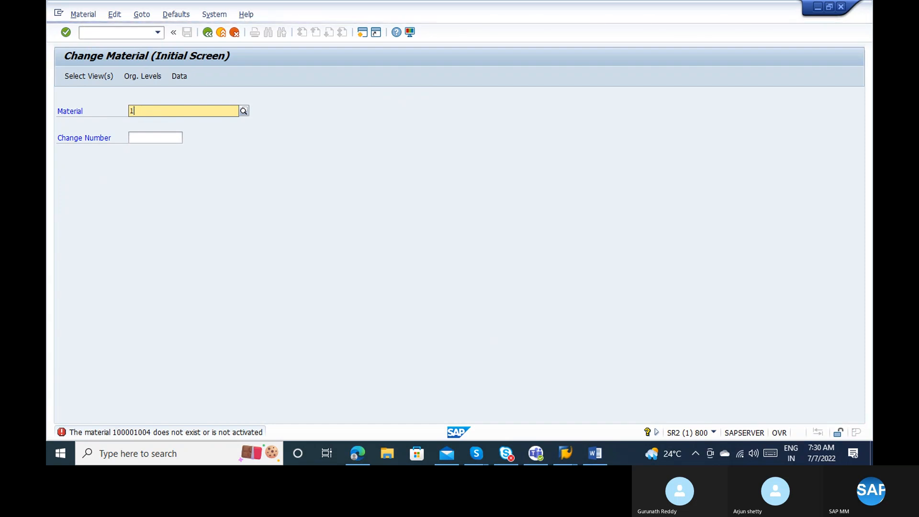
key(BackSpace)
key(BackSpace)
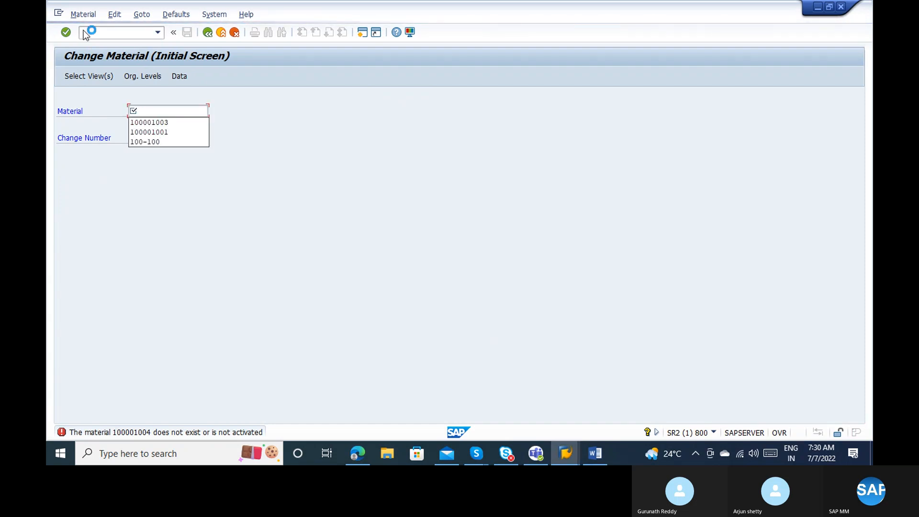
Choose material 100-100 from the Material field's history list.
click(157, 142)
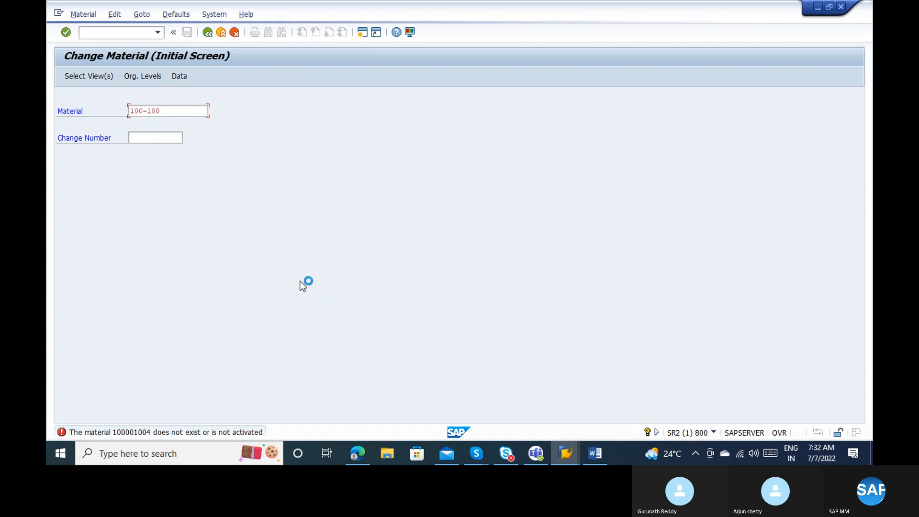
Cancel the change transaction and start MM03 for material 100-100.
click(59, 13)
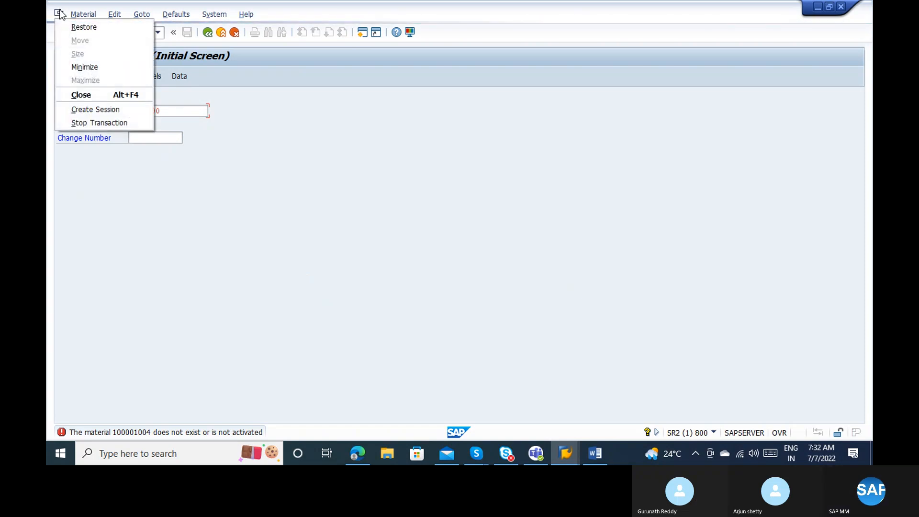
click(95, 122)
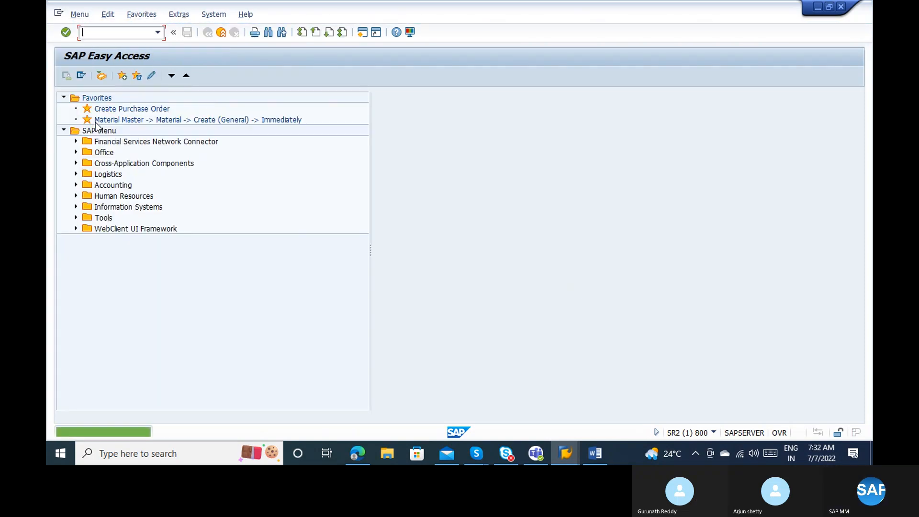
text(mm03)
key(Return)
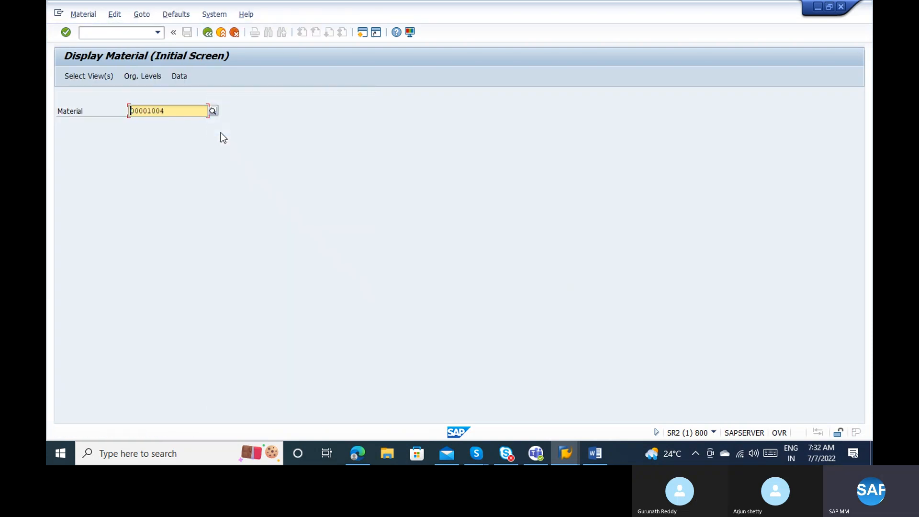
key(Delete)
key(Delete)
key(Delete)
key(Delete)
key(Delete)
key(Delete)
key(Delete)
key(Delete)
text(100-10)
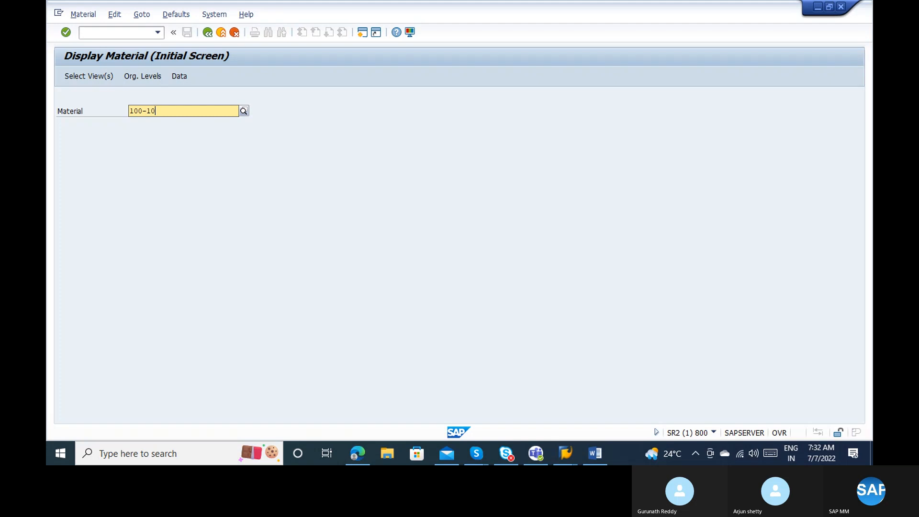
text(0)
key(Return)
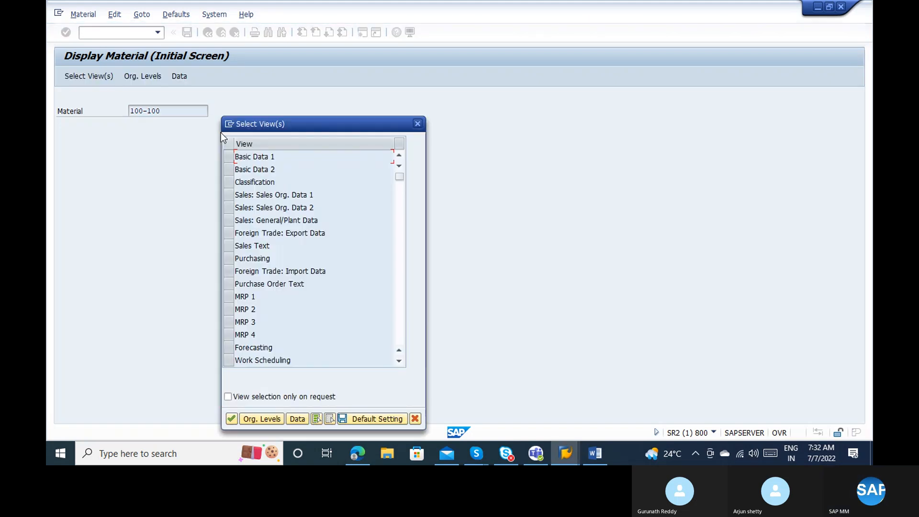
Select the Purchasing, General Plant Data/Storage 1-2 and Accounting 1-2 views.
click(230, 258)
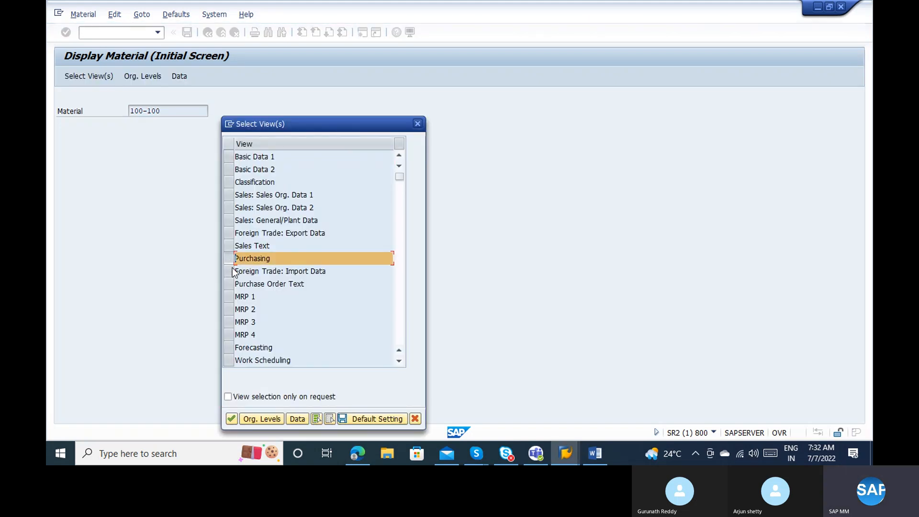
click(400, 307)
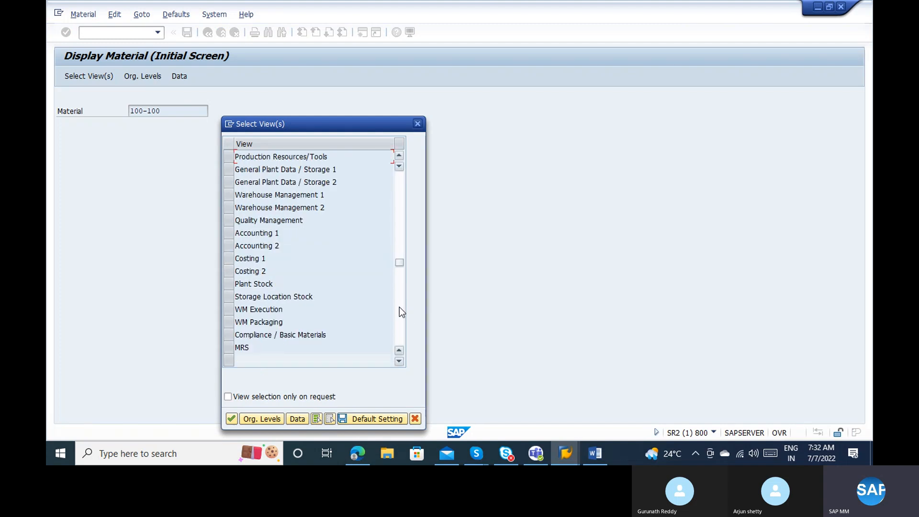
click(229, 169)
click(229, 182)
click(229, 232)
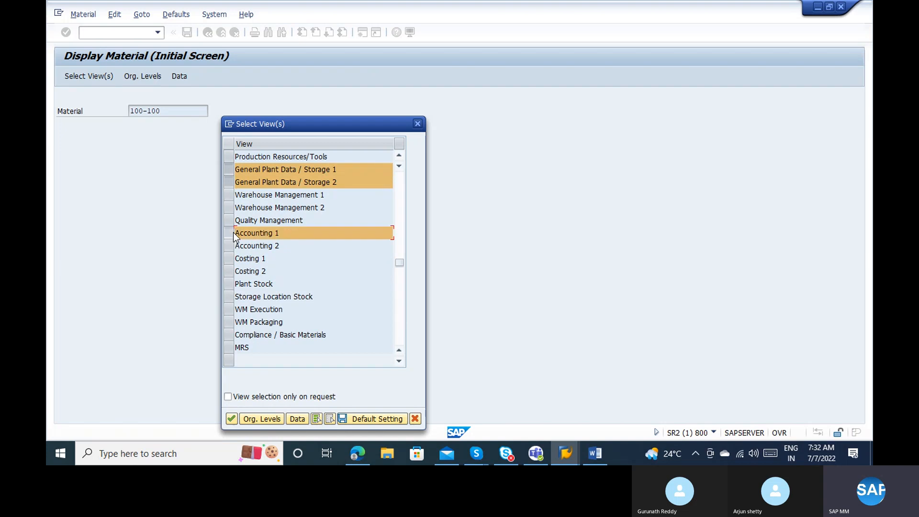
click(229, 246)
key(Return)
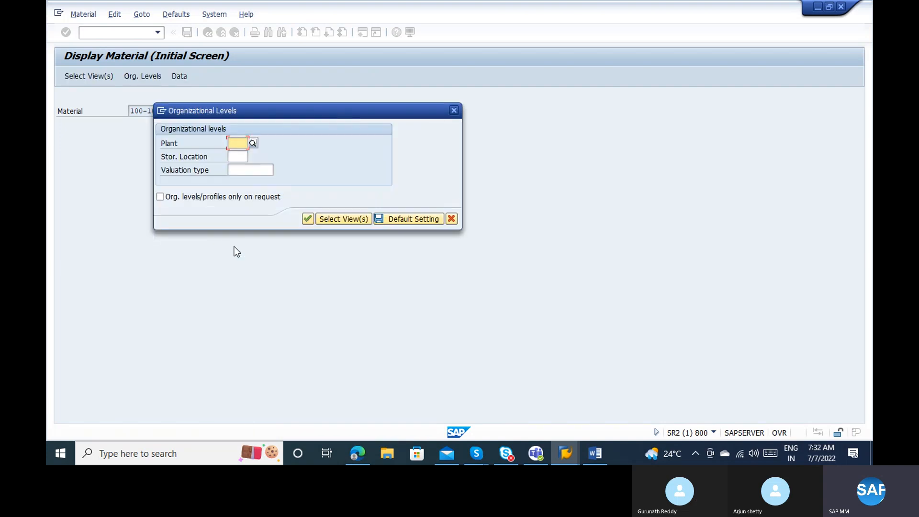
Enter plant 1000 and storage location 0001 as organizational levels to open purchasing data.
text(1000)
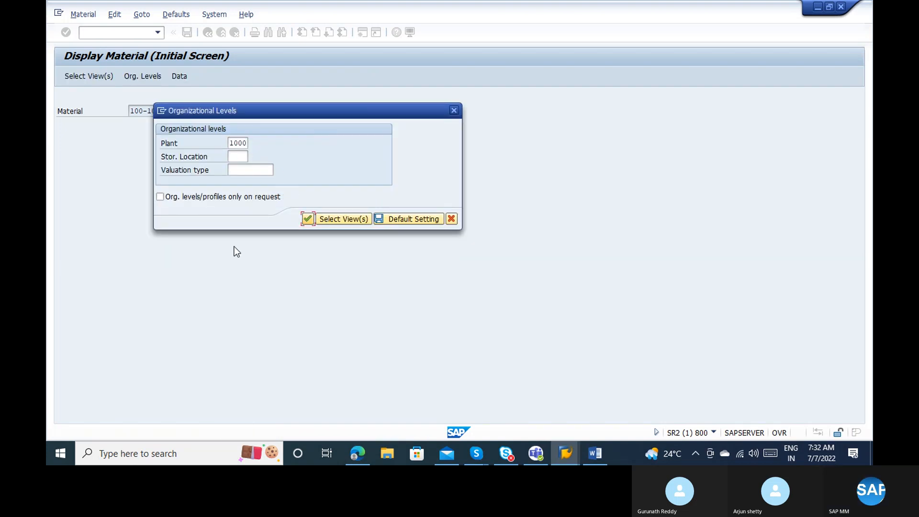
key(Tab)
key(shift+Tab)
key(shift+Tab)
key(shift+Tab)
key(shift+Tab)
text(0001)
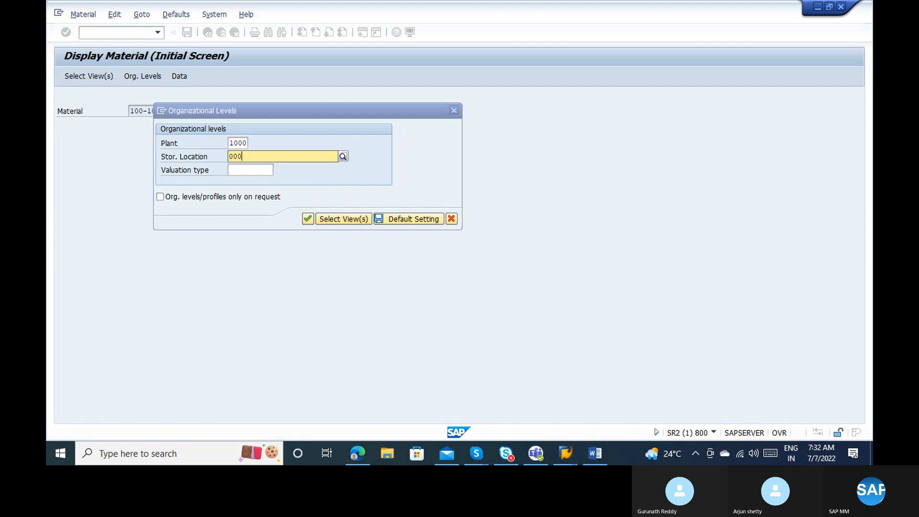
key(Return)
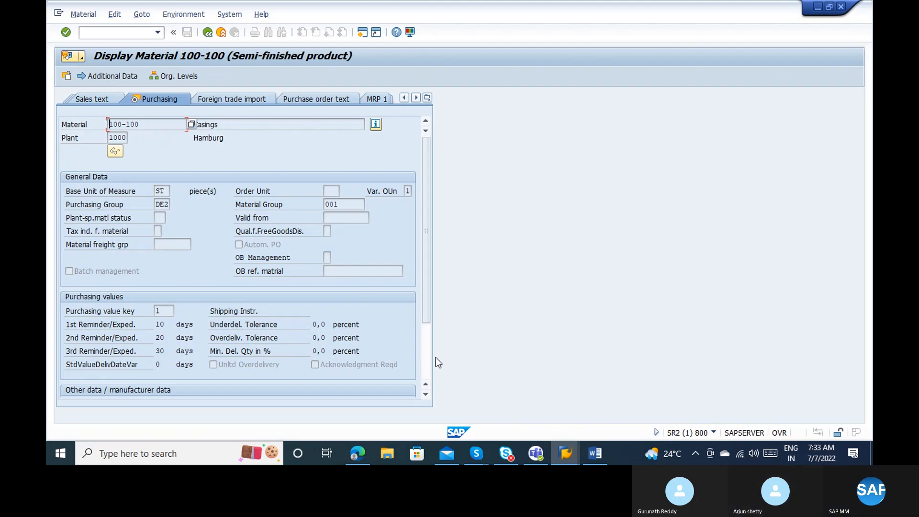
Browse the possible purchasing value keys and inspect key 1's reminder-day value of 10.
scroll(431, 360, down, 2)
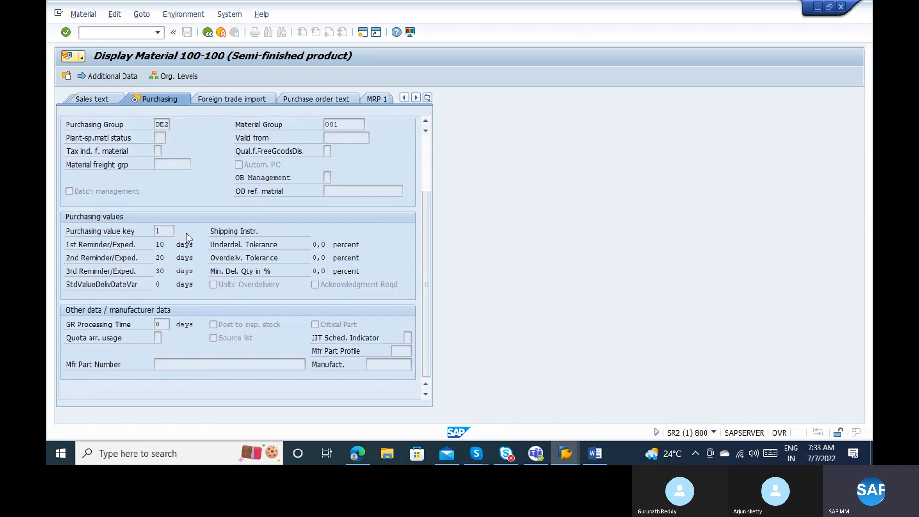
click(171, 230)
click(178, 231)
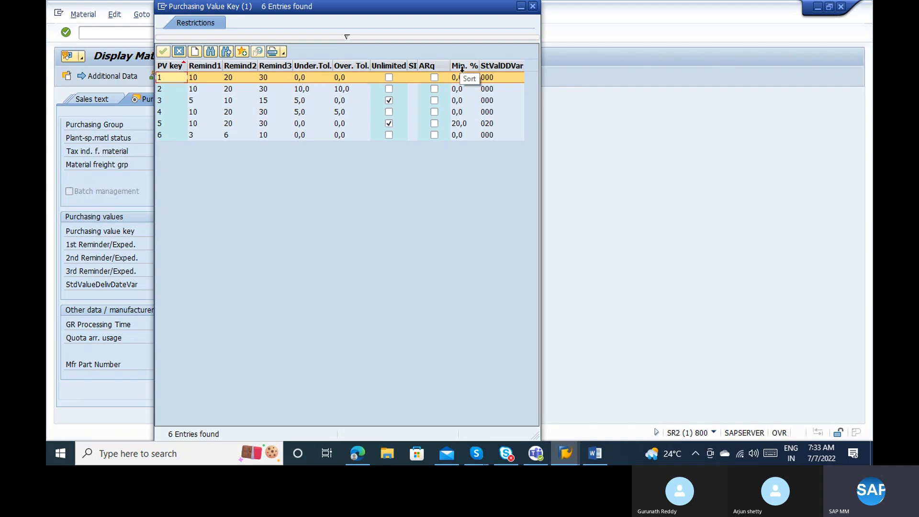
click(532, 7)
click(110, 246)
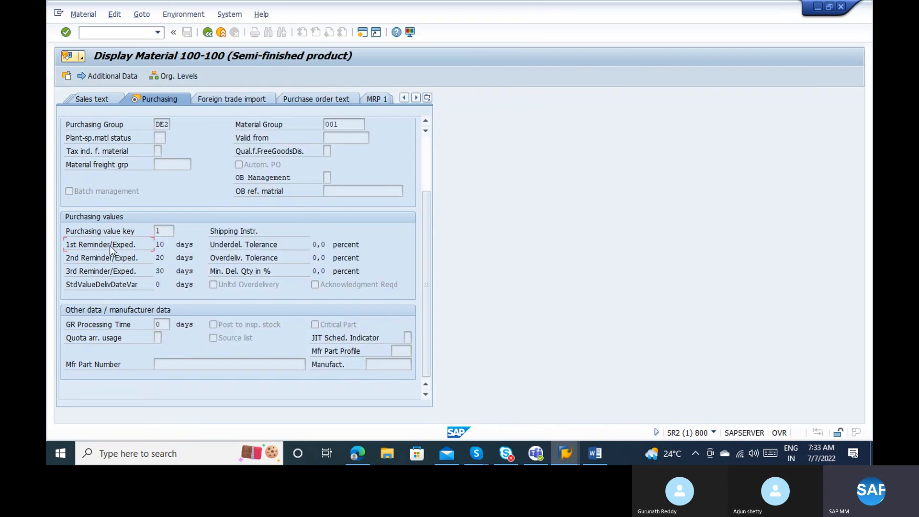
click(158, 231)
click(165, 229)
click(165, 244)
Check the value key list's search restrictions again, then show Purchasing Value Key field help.
click(172, 230)
click(180, 231)
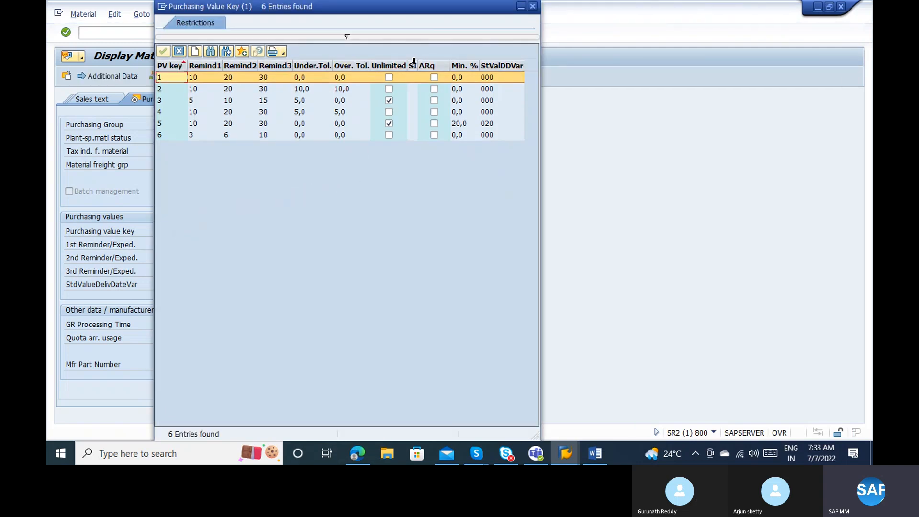
click(347, 37)
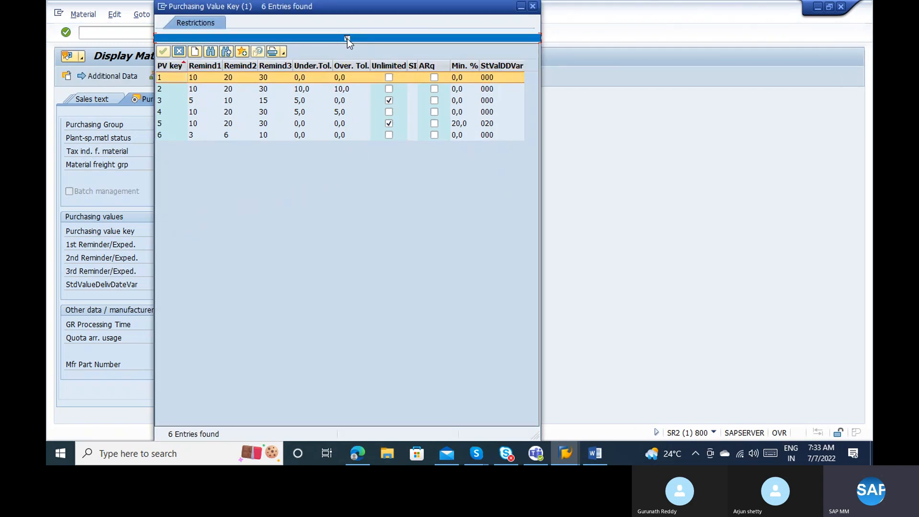
click(533, 7)
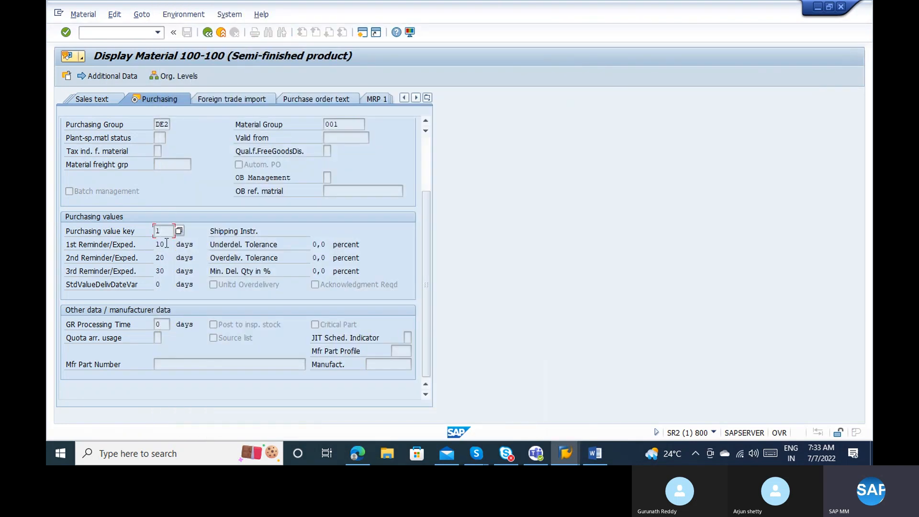
key(Return)
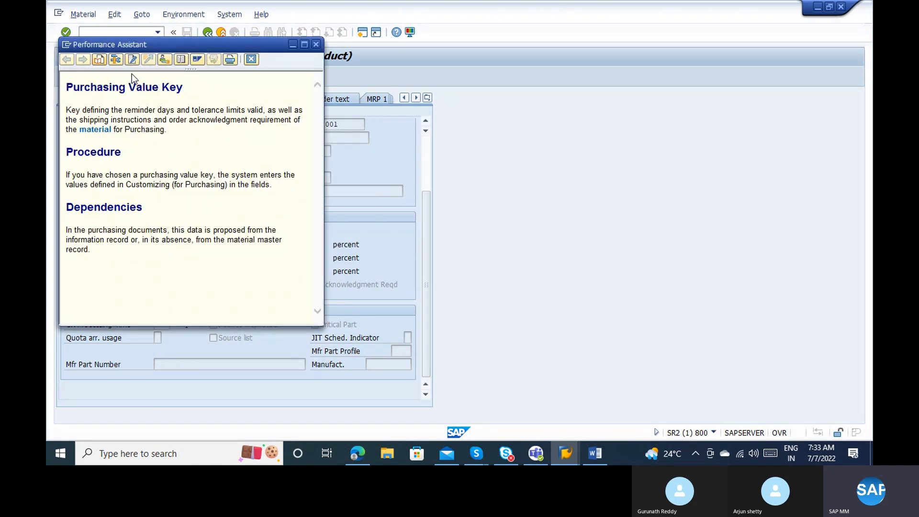
Skip choosing a customizing project and create a new SAP session.
click(153, 61)
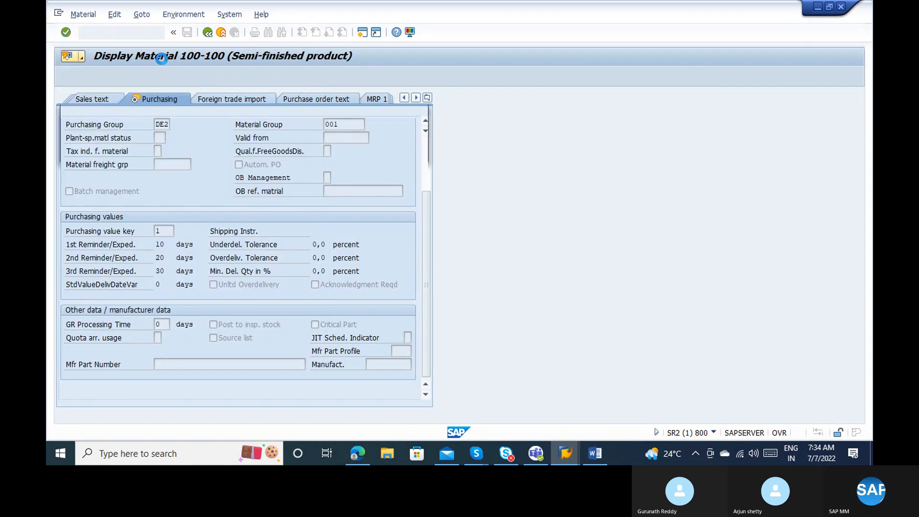
click(342, 153)
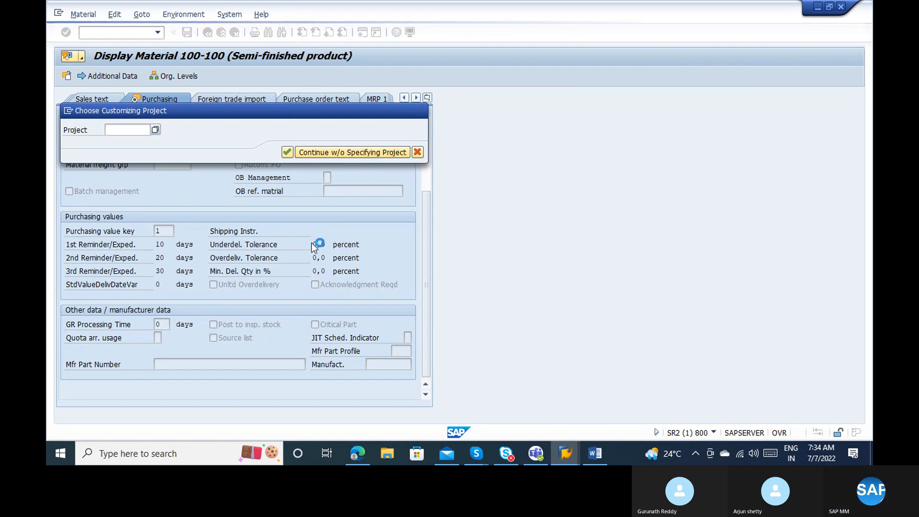
click(67, 111)
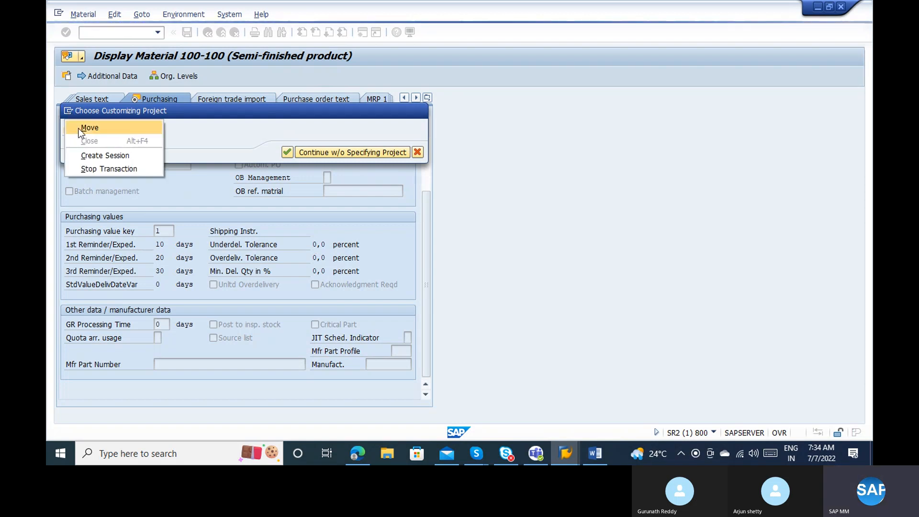
click(95, 150)
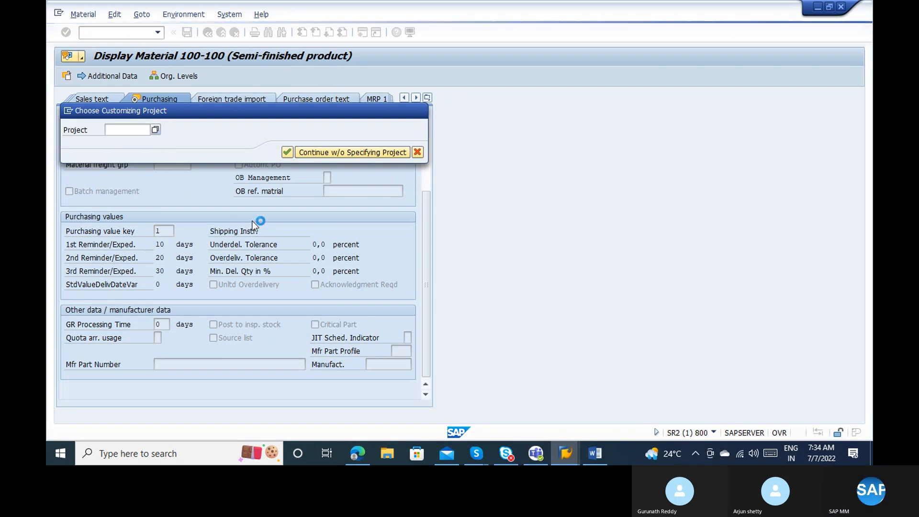
Run spro in the new session and dismiss the purchasing value key help popups.
text(spro)
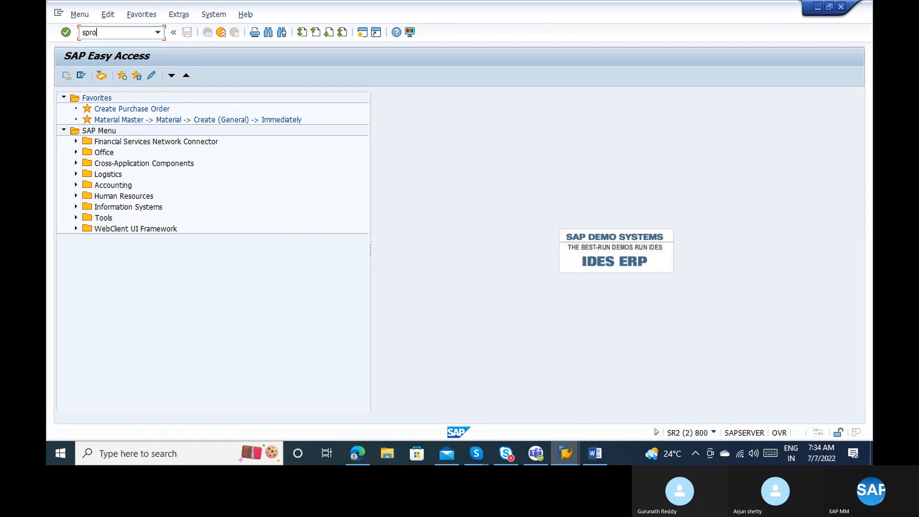
key(Return)
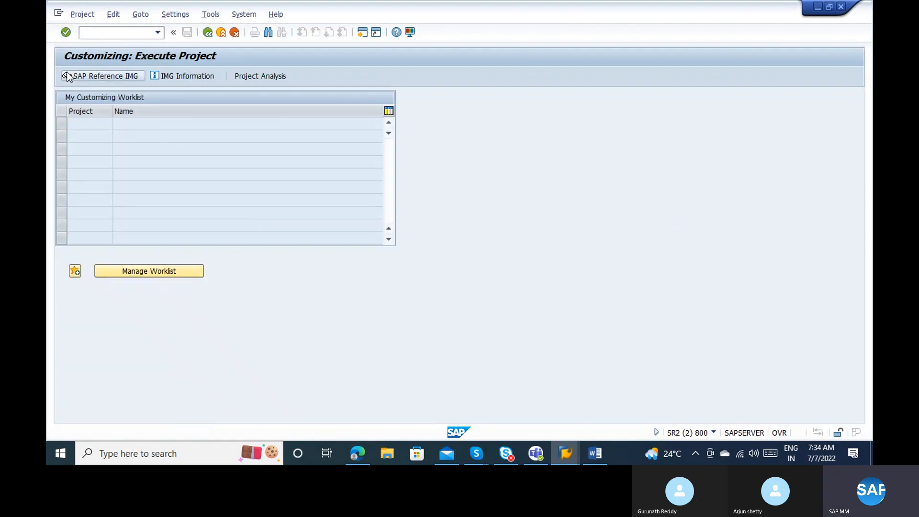
key(Escape)
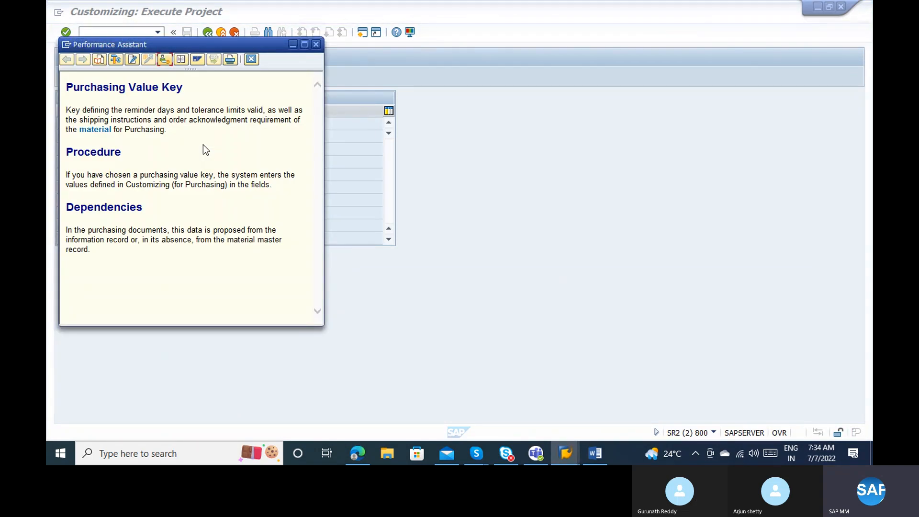
key(Escape)
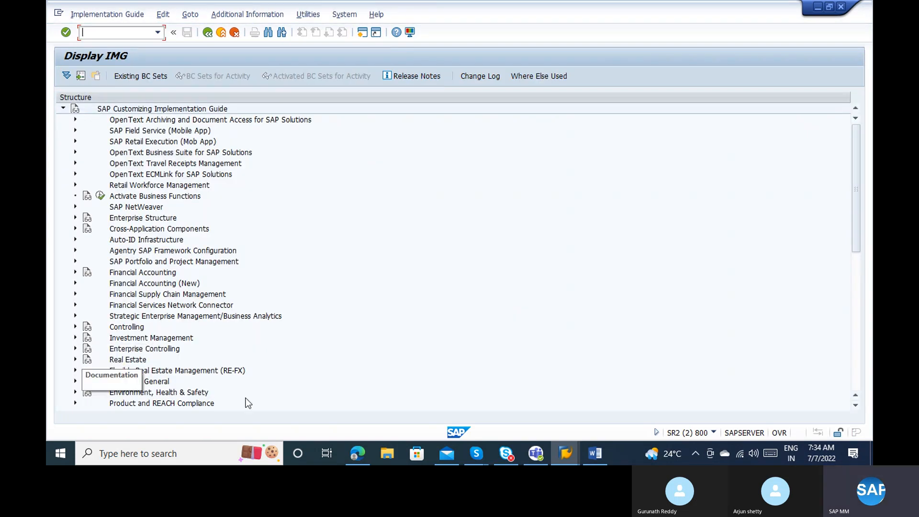
Expand Materials Management and then its Purchasing node in the IMG tree.
click(855, 389)
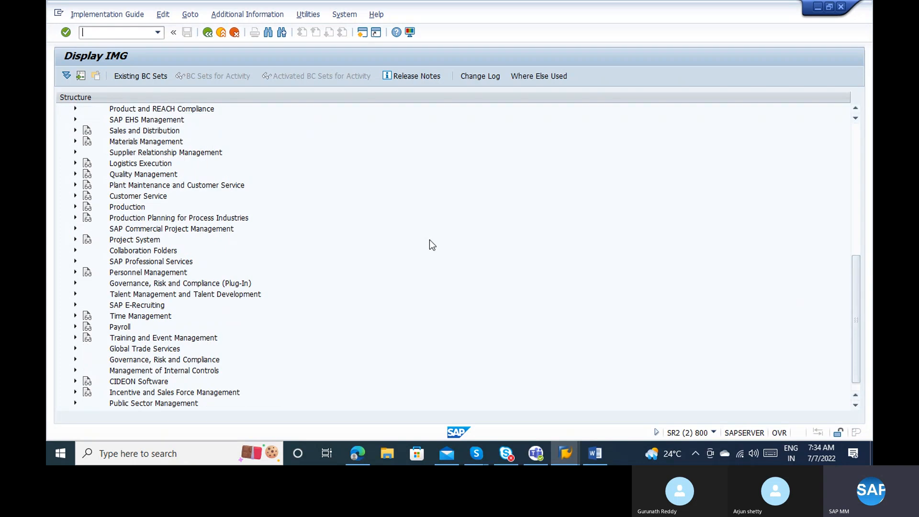
click(75, 140)
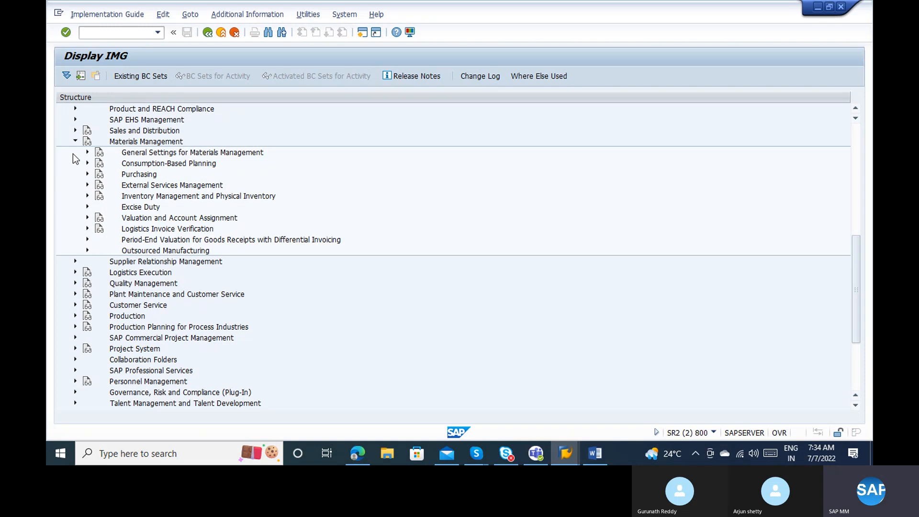
click(87, 174)
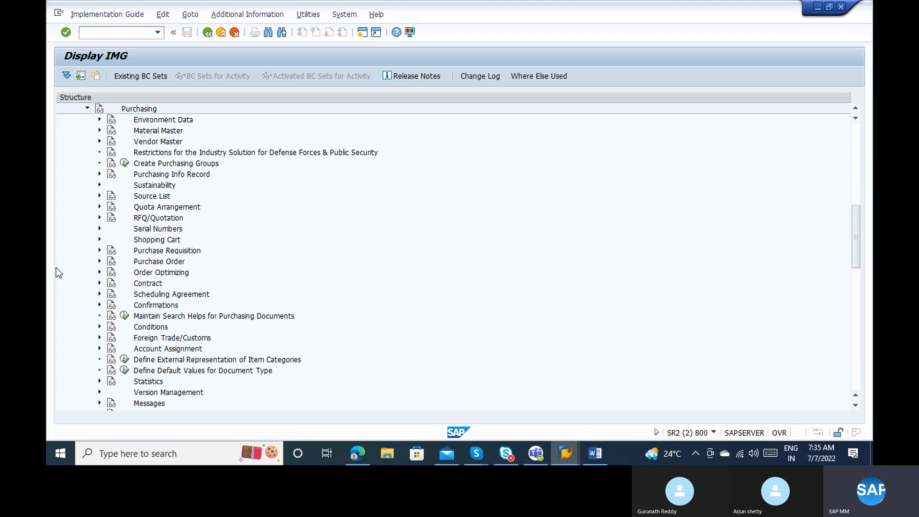
Open Define Purchasing Value Keys under Material Master and show key 1's details.
click(99, 131)
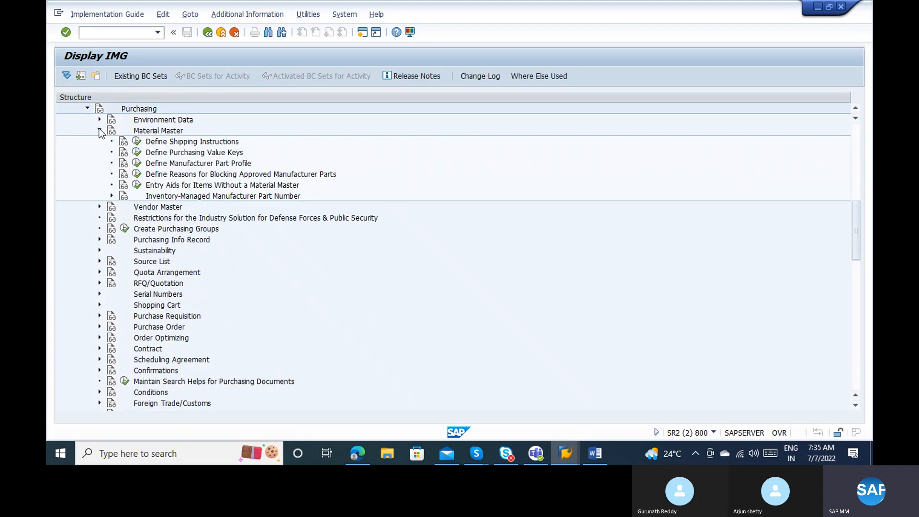
click(137, 152)
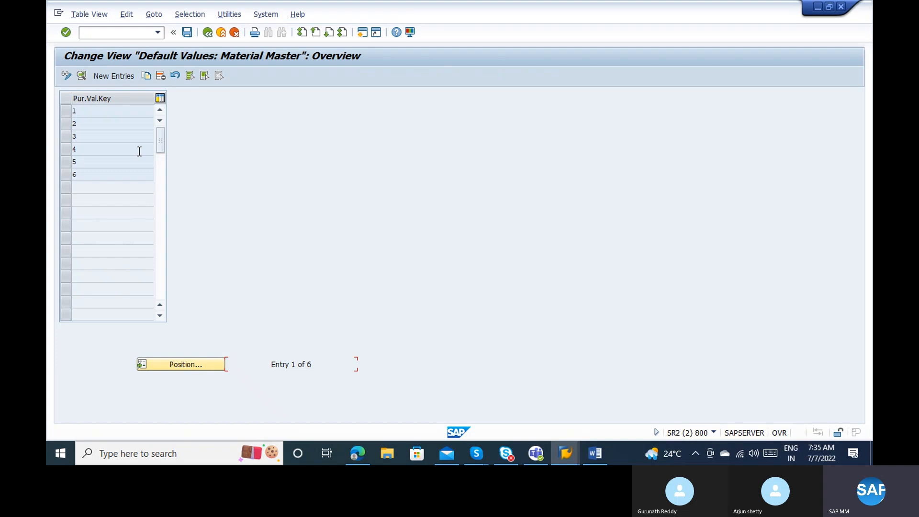
click(68, 111)
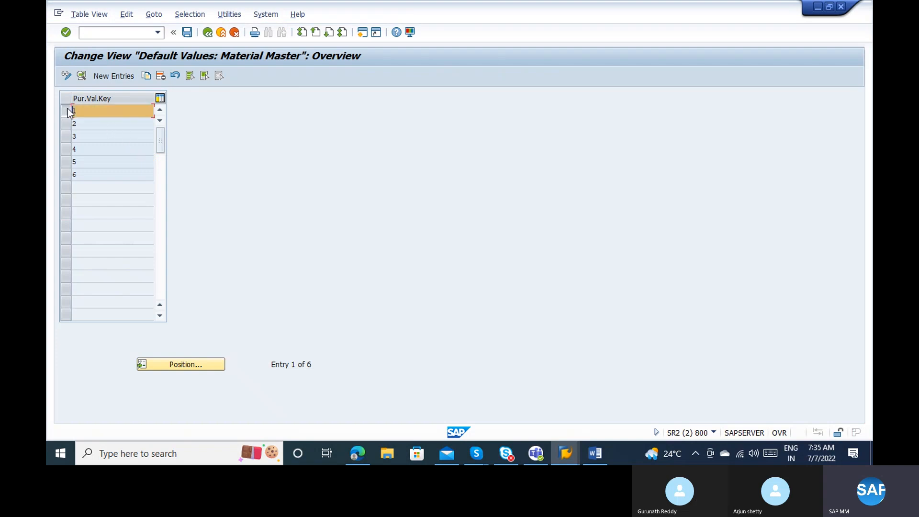
click(82, 78)
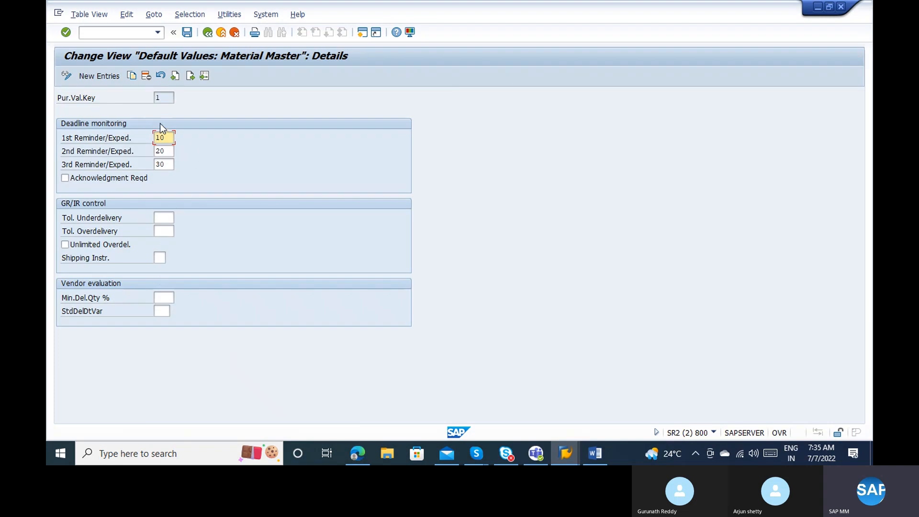
Review key 1's reminder days, underdelivery tolerance and shipping instruction, then return to the tree.
click(170, 166)
click(172, 219)
click(162, 257)
click(207, 38)
click(210, 35)
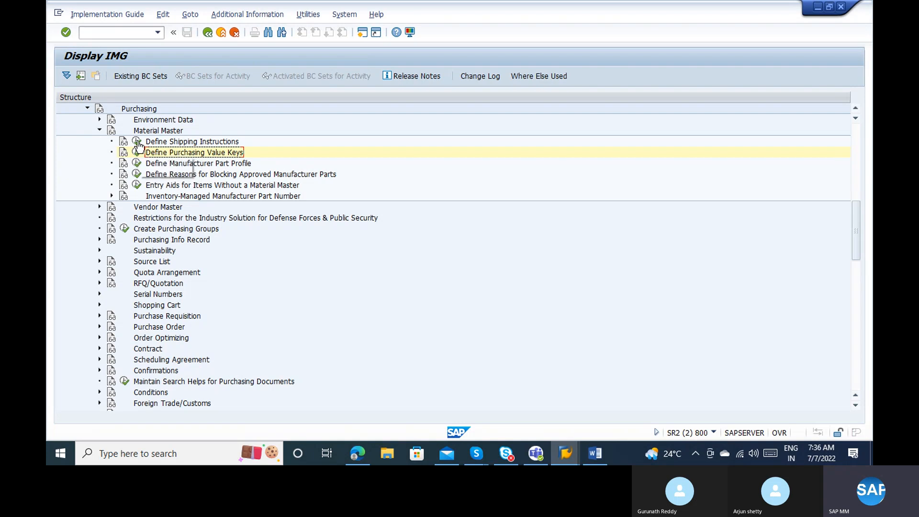
Open the compliance settings of shipping instruction V1 in the shipping instructions definition.
click(137, 142)
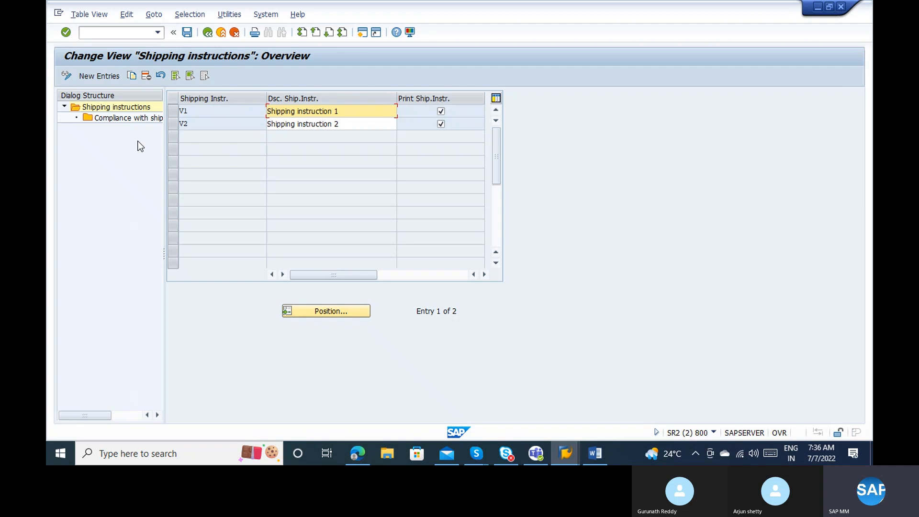
click(233, 112)
click(175, 110)
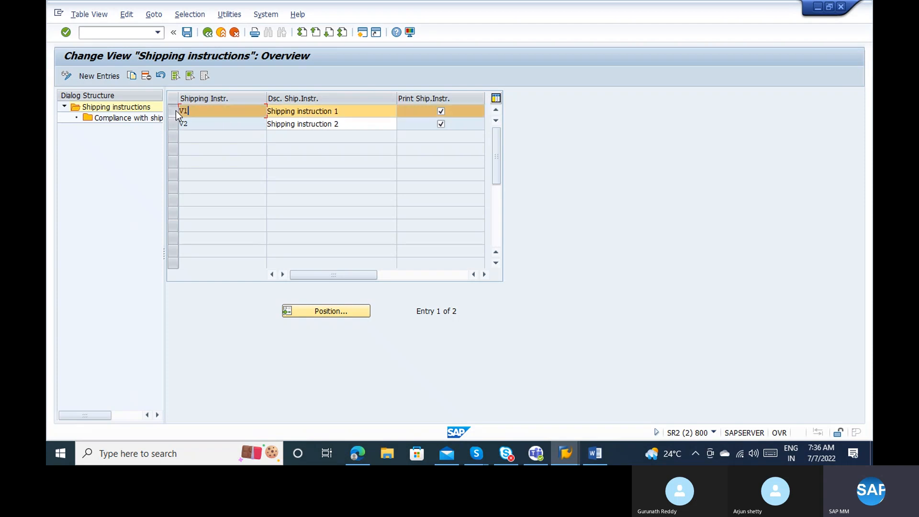
double_click(136, 120)
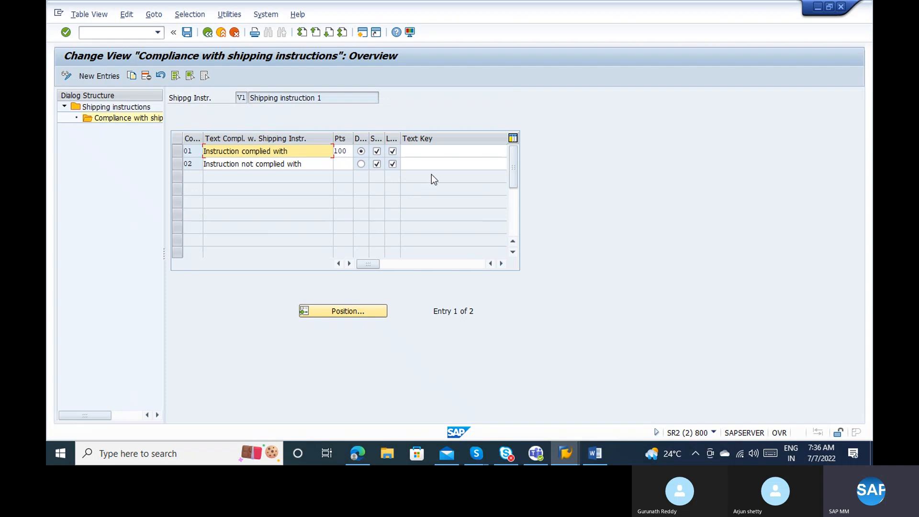
Enter 'Handle with care' as the Text Key for compliance code 01, then exit with Back.
click(426, 152)
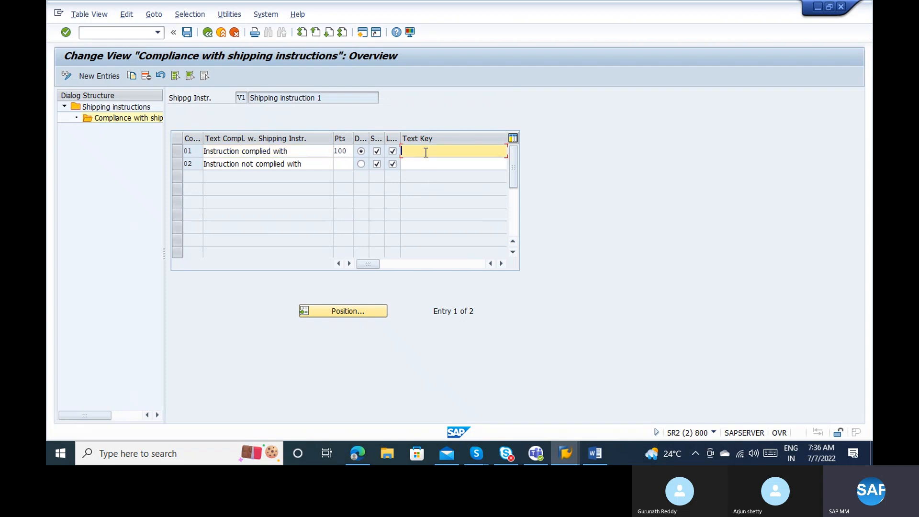
click(284, 152)
click(302, 161)
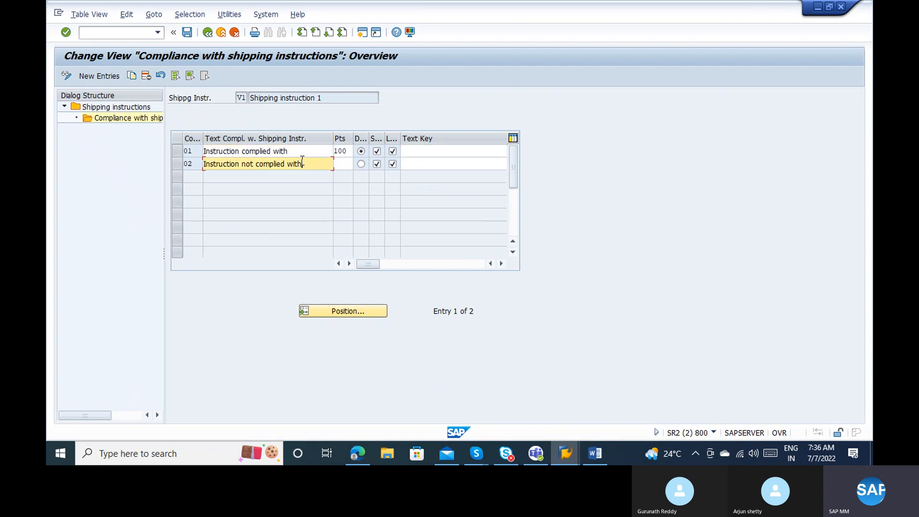
click(472, 149)
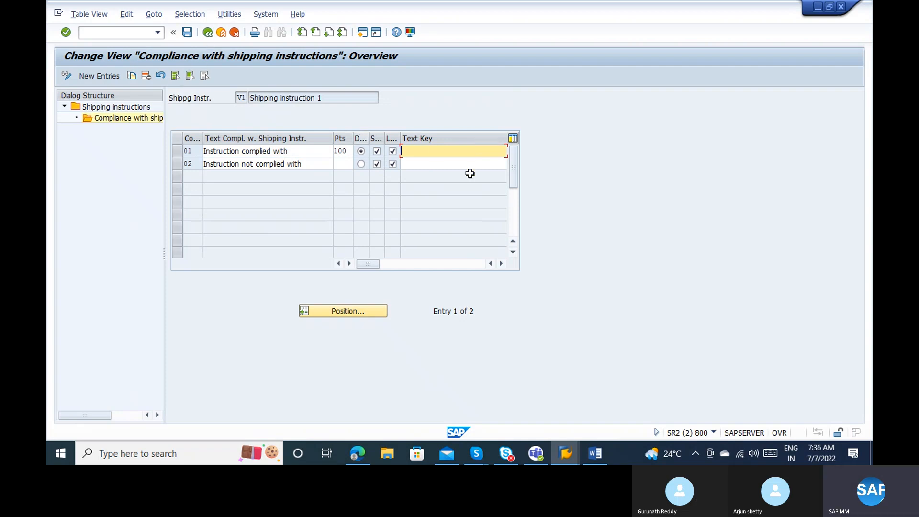
click(404, 261)
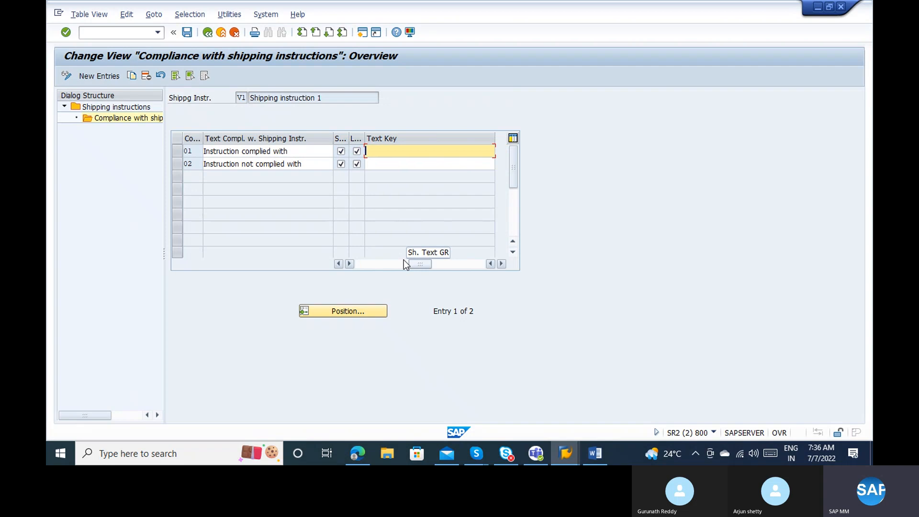
click(349, 264)
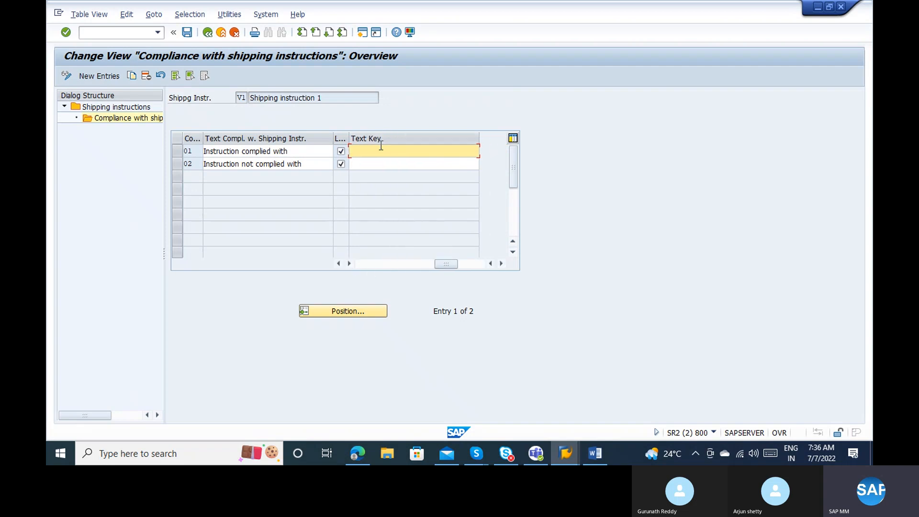
text(Handle with care)
click(206, 34)
Save the shipping instruction changes to the proposed customizing request and close the help window.
click(206, 34)
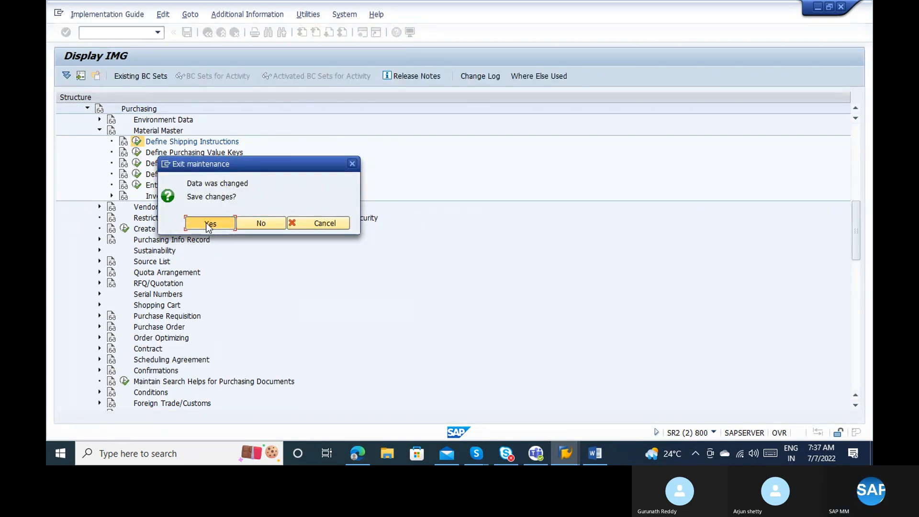
click(206, 223)
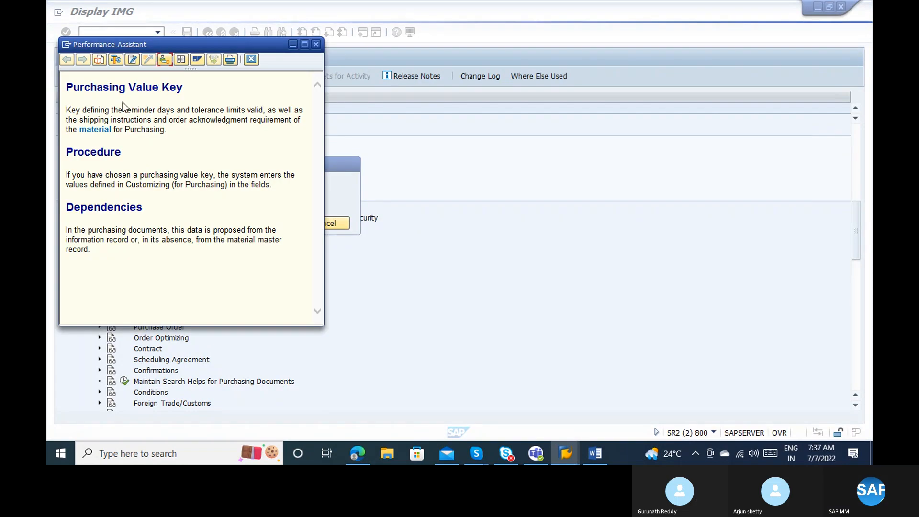
key(Escape)
click(218, 223)
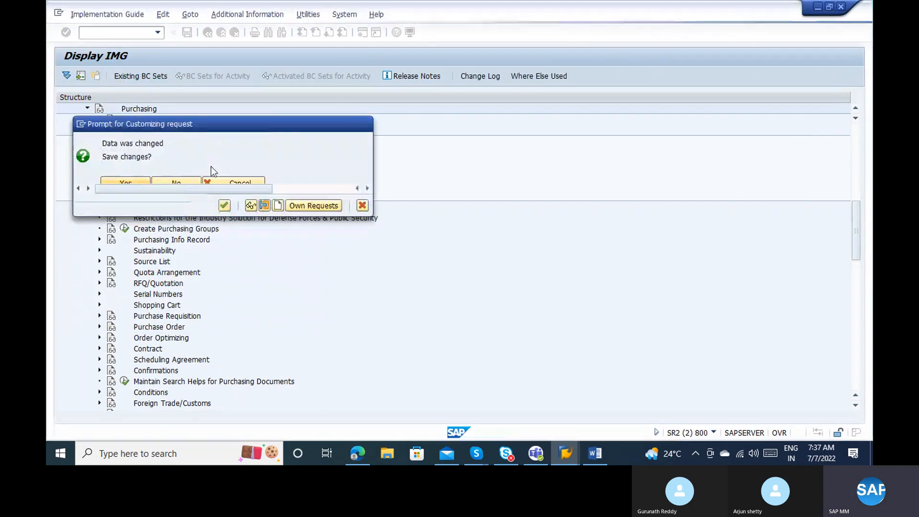
click(224, 205)
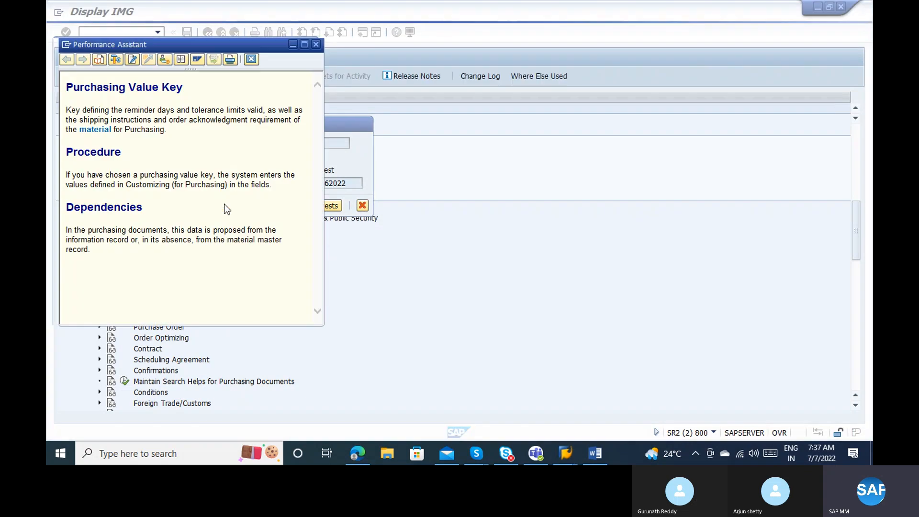
click(165, 60)
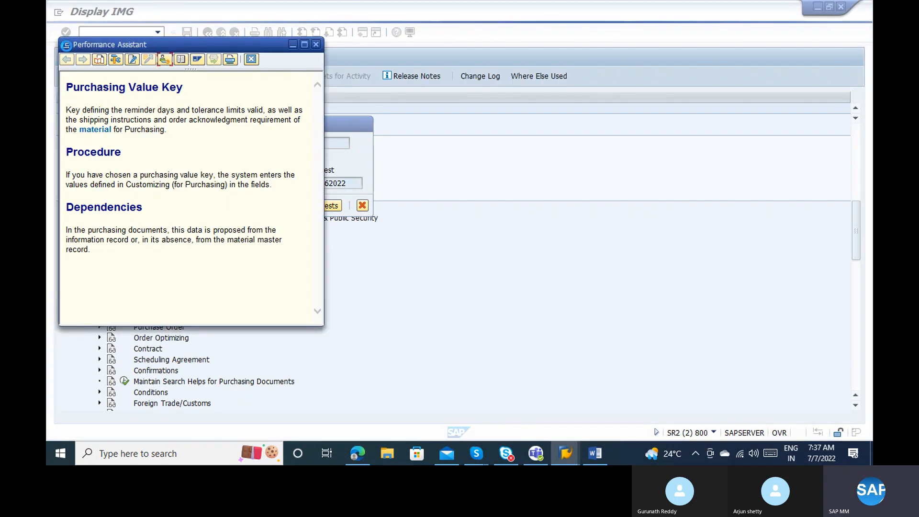
click(65, 46)
click(95, 131)
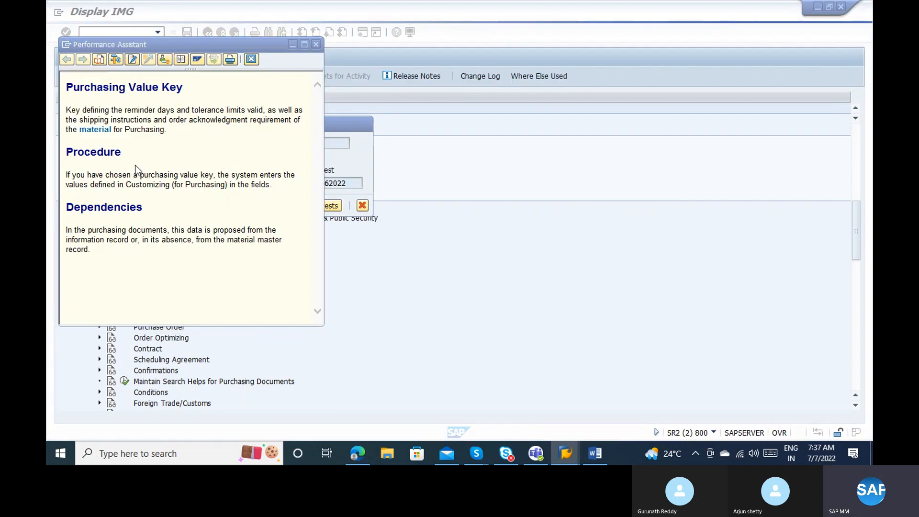
Stop the pending Display Material transaction to return to SAP Easy Access.
key(alt+Tab)
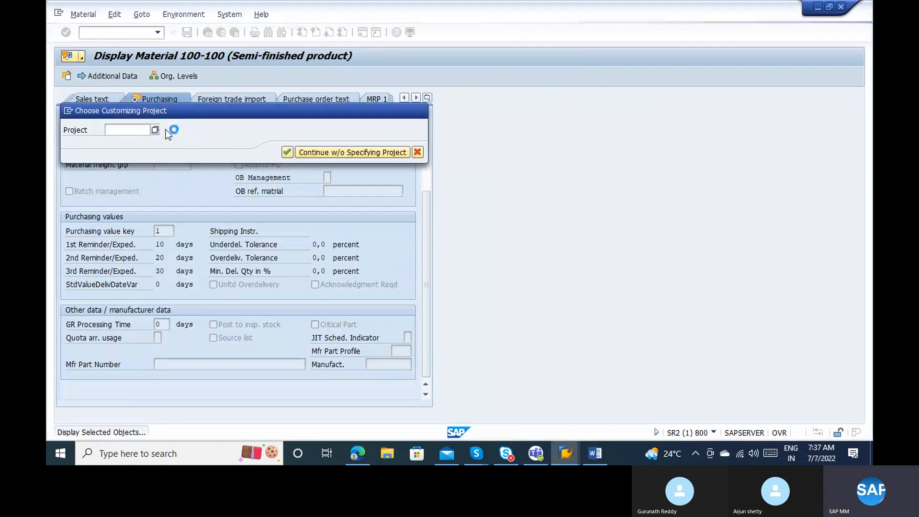
click(68, 113)
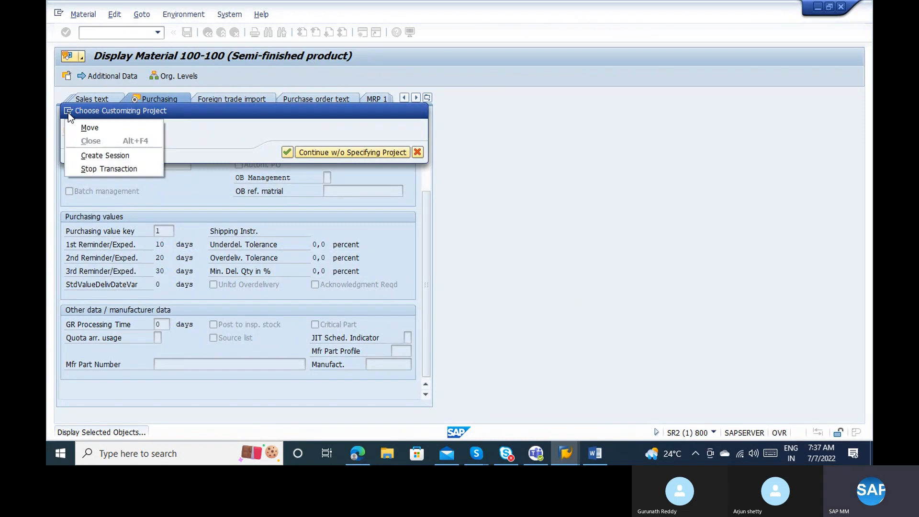
click(114, 167)
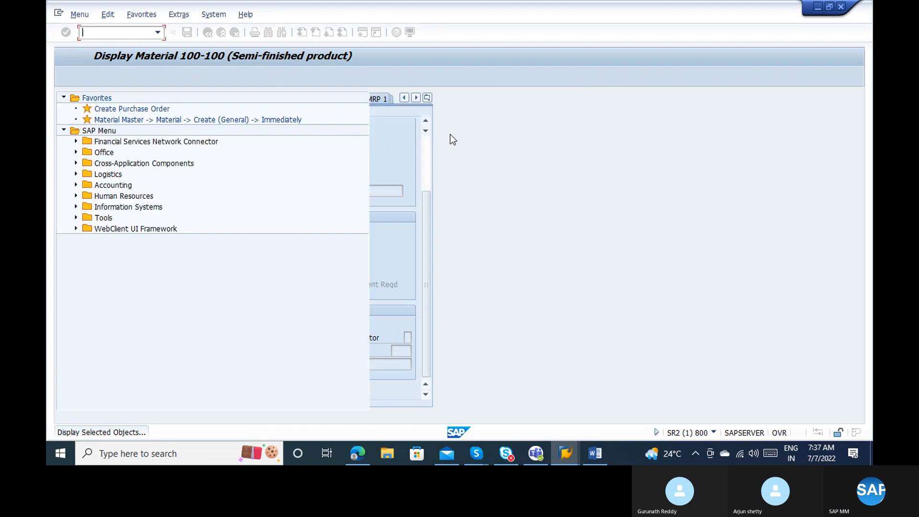
click(109, 30)
Run MM03 for material 100-100, selecting Purchasing, General Plant Data / Storage 1 and 2, and Accounting 1 and 2 views.
text(mm0)
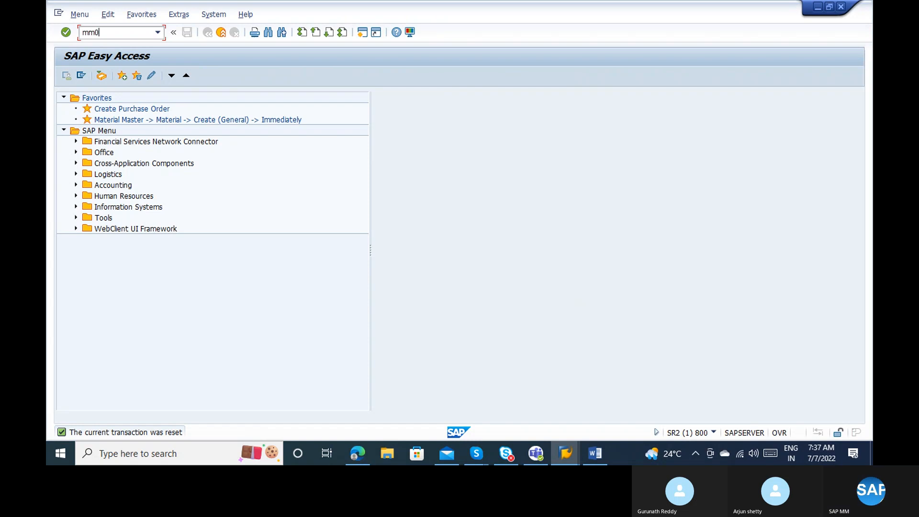
text(3)
key(Return)
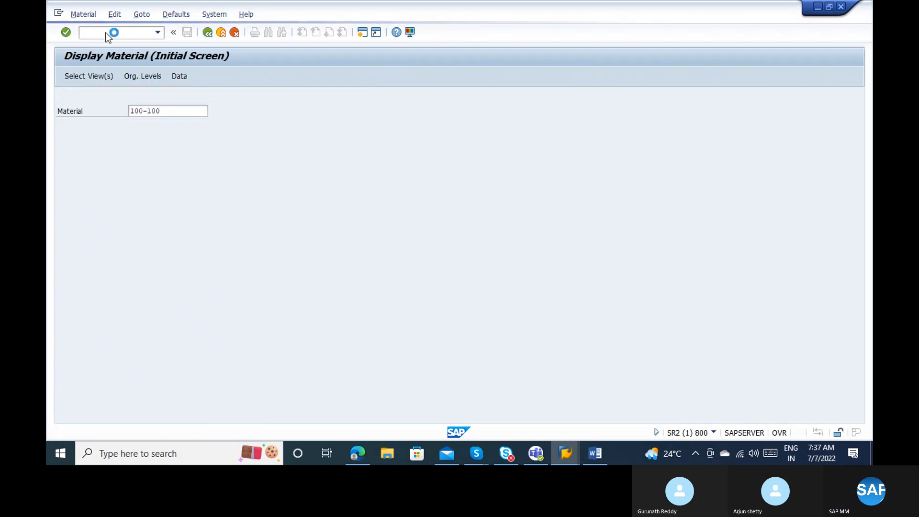
key(Return)
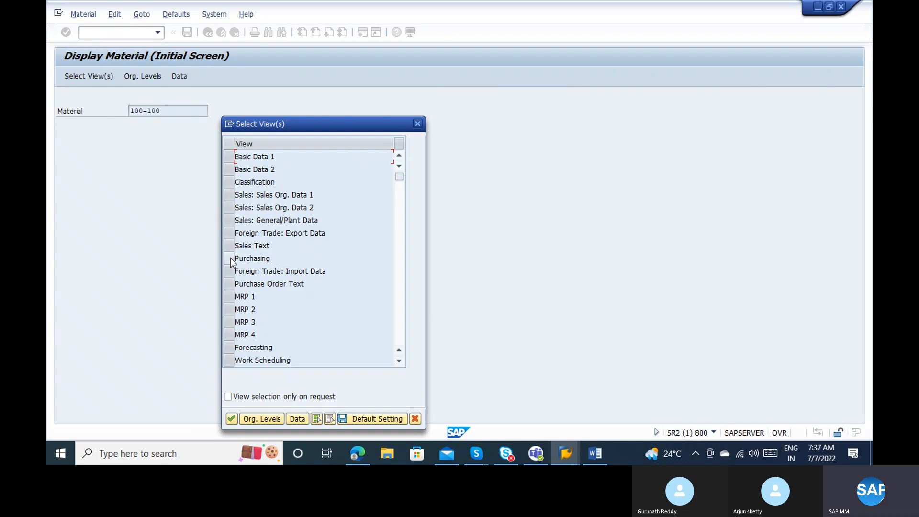
click(230, 258)
click(398, 277)
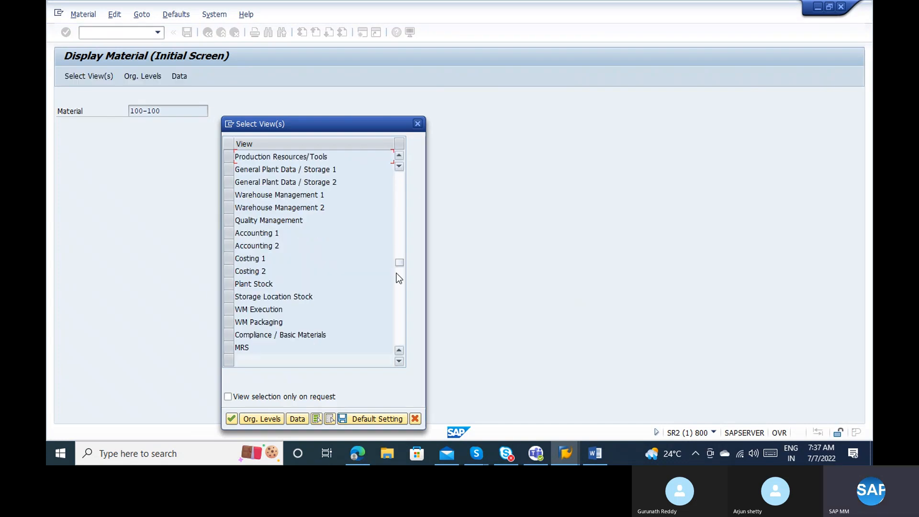
click(229, 170)
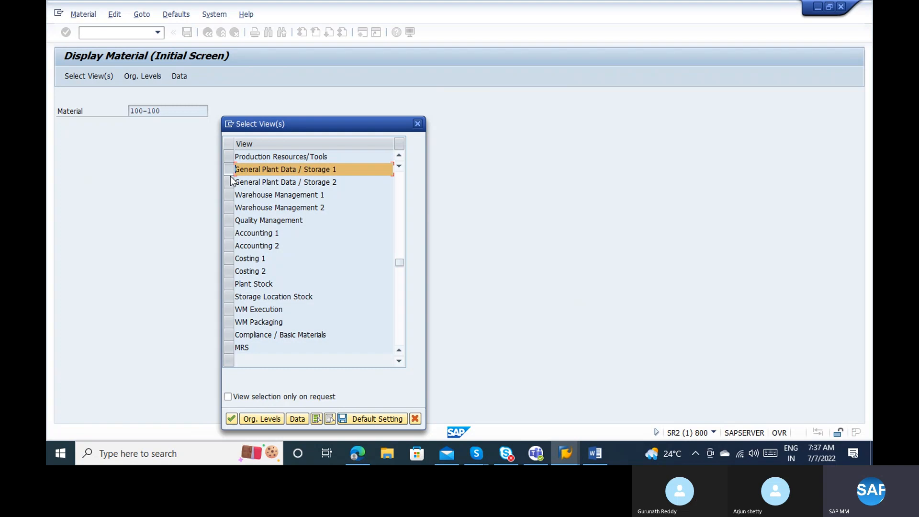
click(228, 182)
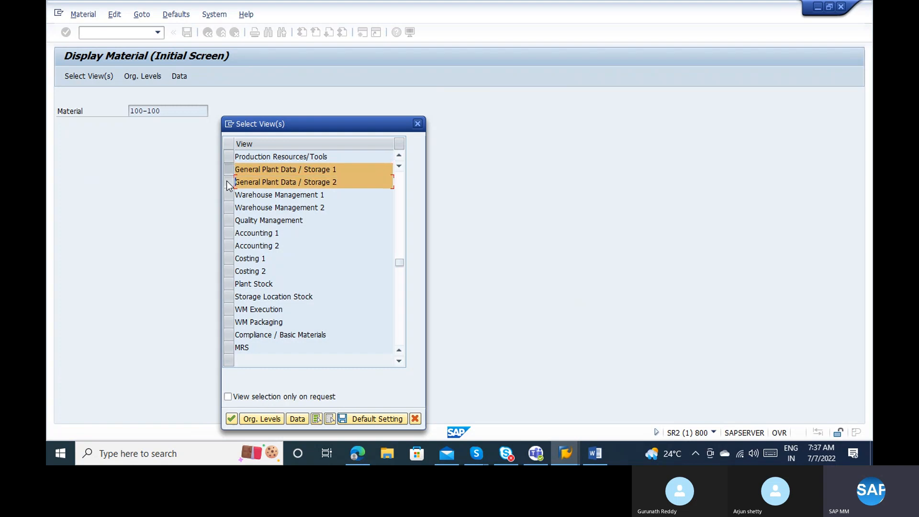
click(229, 246)
click(229, 233)
key(Return)
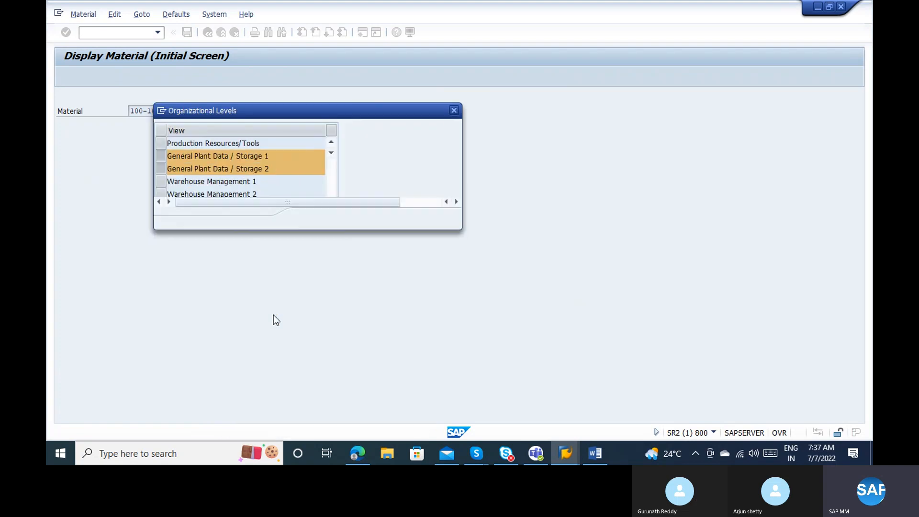
Enter plant 1000 and storage location 0001 as the organizational levels.
text(1000)
key(Return)
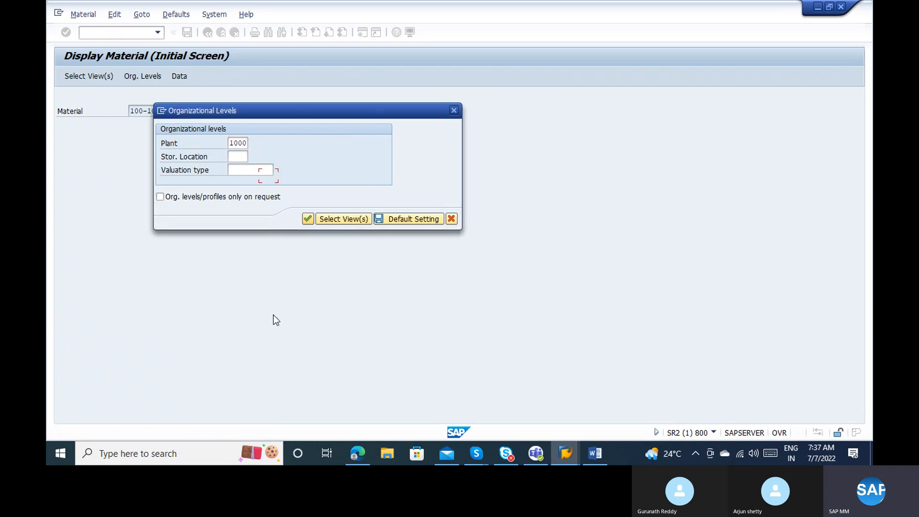
key(shift+Tab)
key(shift+Tab)
key(shift+Tab)
text(0001)
key(Return)
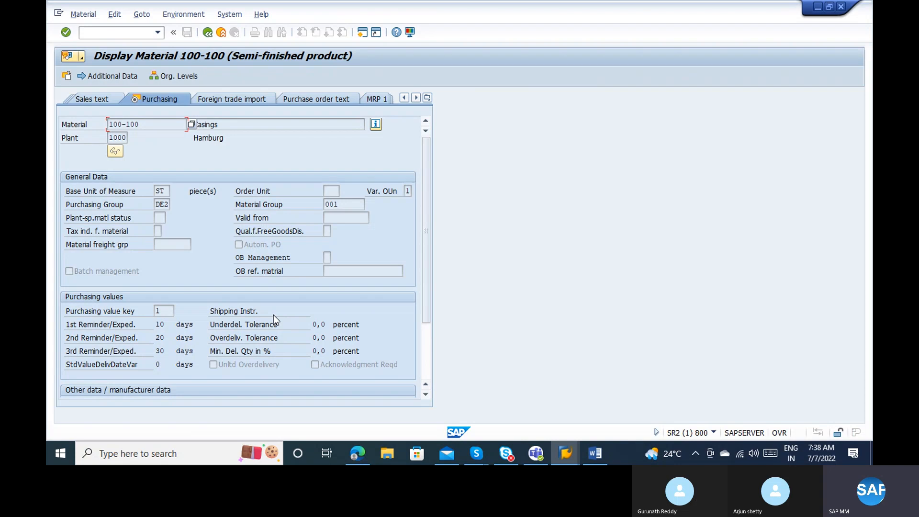
click(424, 351)
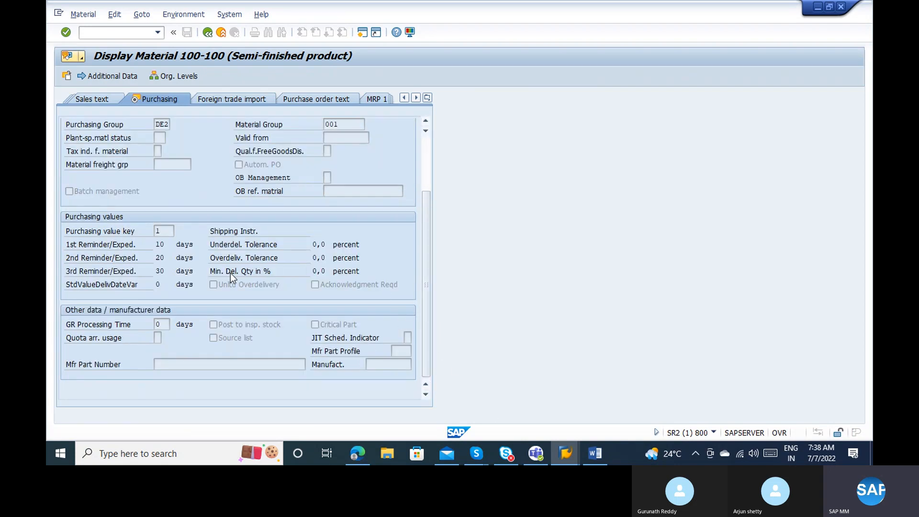
click(165, 322)
click(223, 327)
click(157, 338)
click(167, 338)
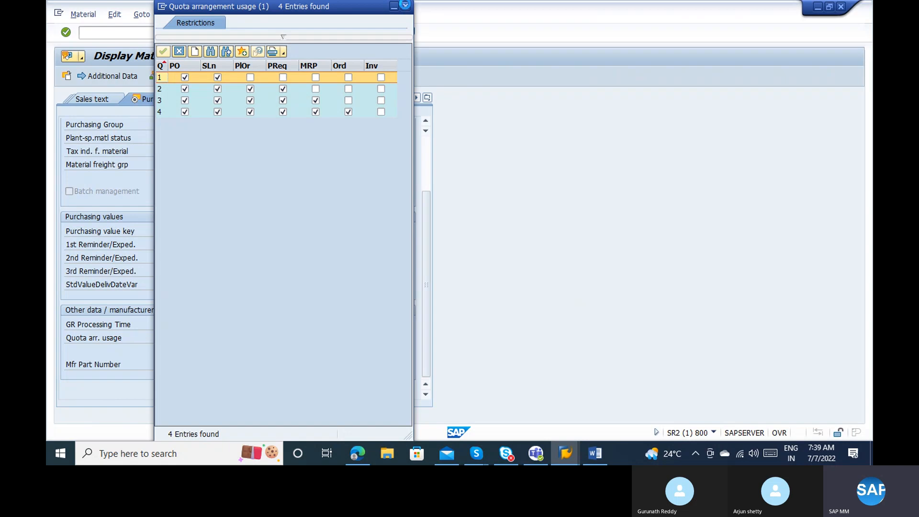
key(Escape)
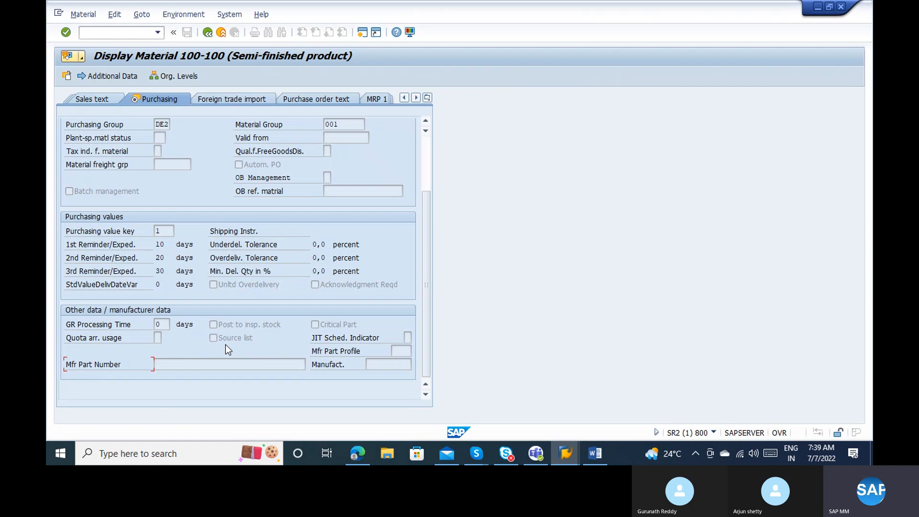
Review material 100-100's Purchasing fields, including purchasing group DE2, then switch to Plant data / storage 1.
click(230, 320)
click(171, 228)
click(161, 125)
click(427, 165)
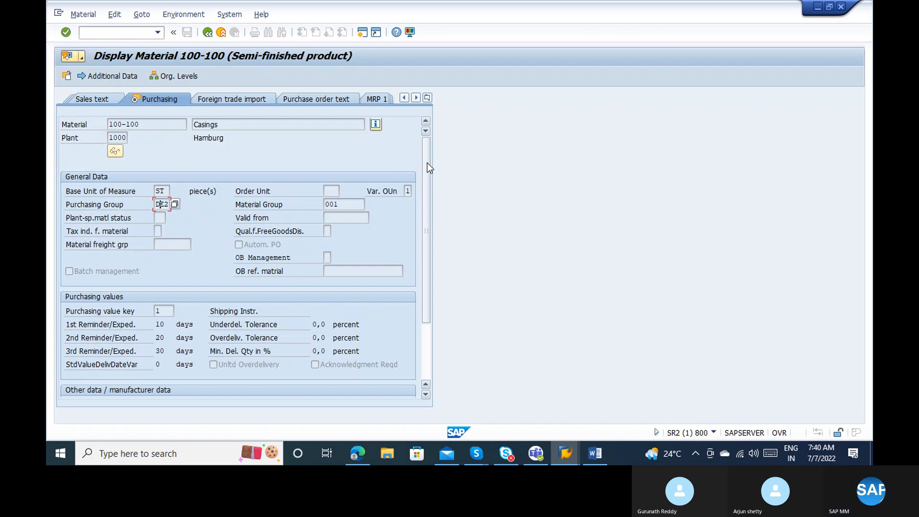
key(Return)
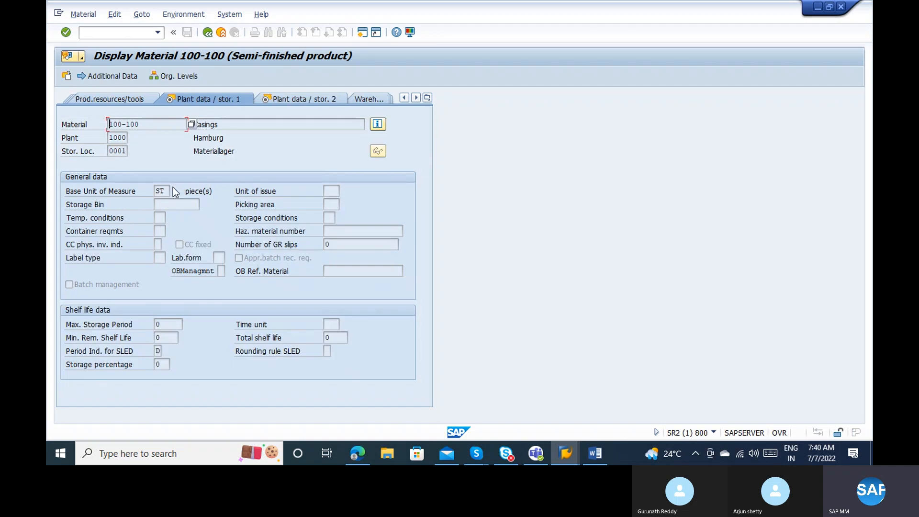
click(160, 191)
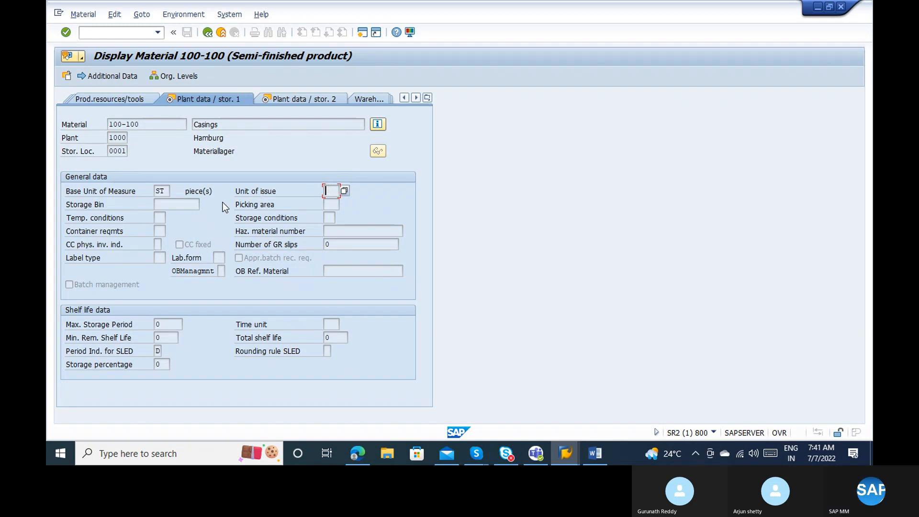
click(187, 205)
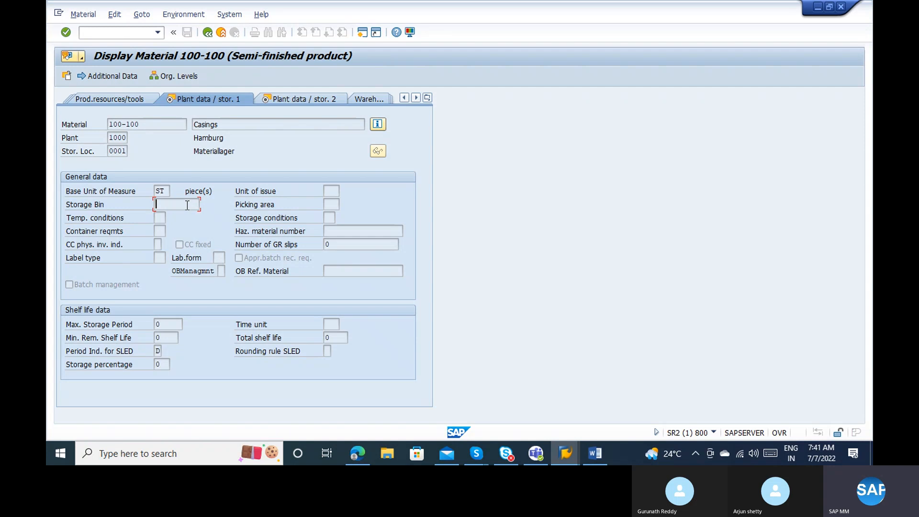
click(334, 192)
click(333, 204)
click(158, 217)
click(328, 218)
click(330, 232)
click(156, 233)
click(157, 244)
click(168, 244)
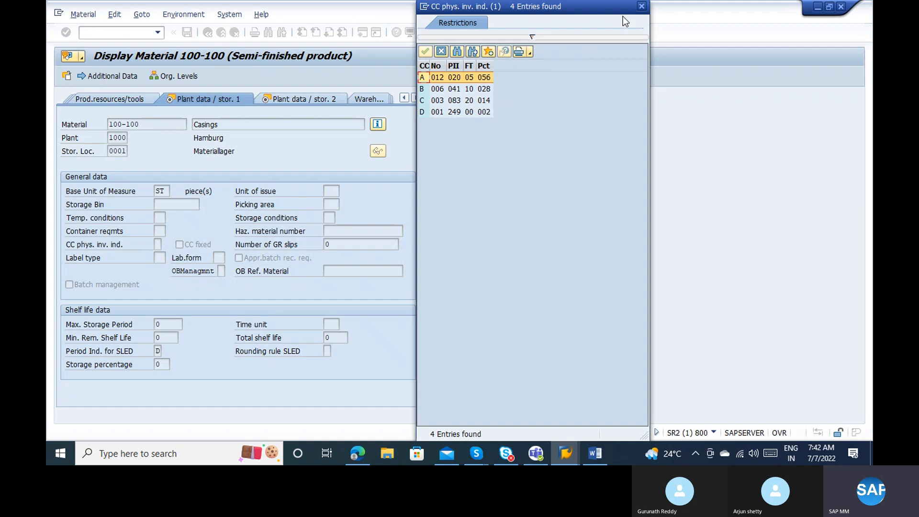
click(641, 6)
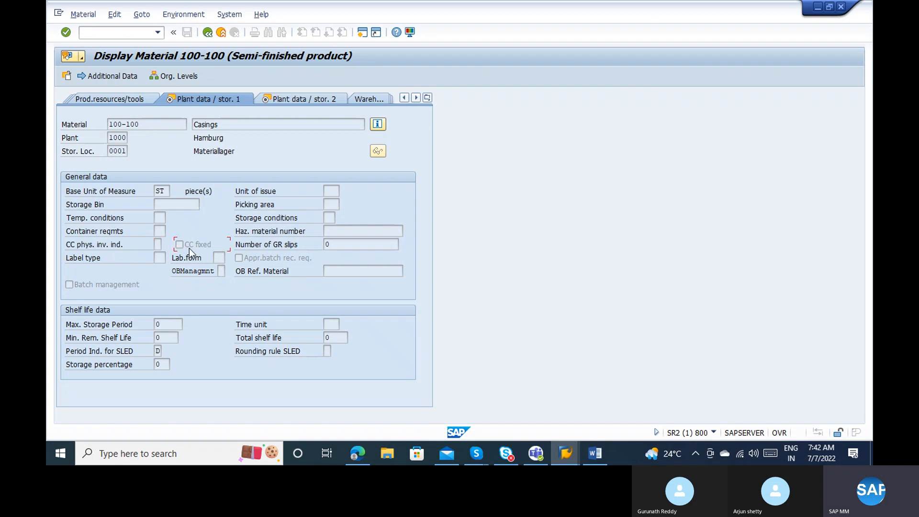
click(330, 244)
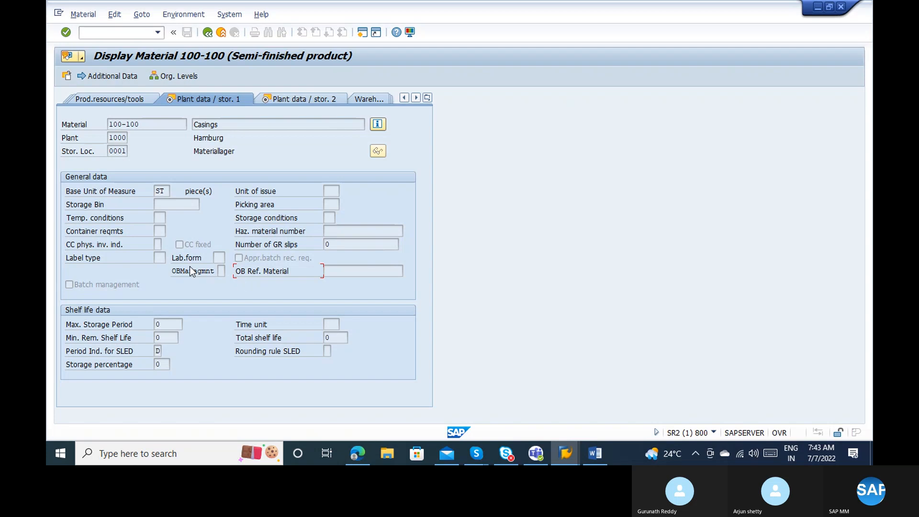
click(160, 257)
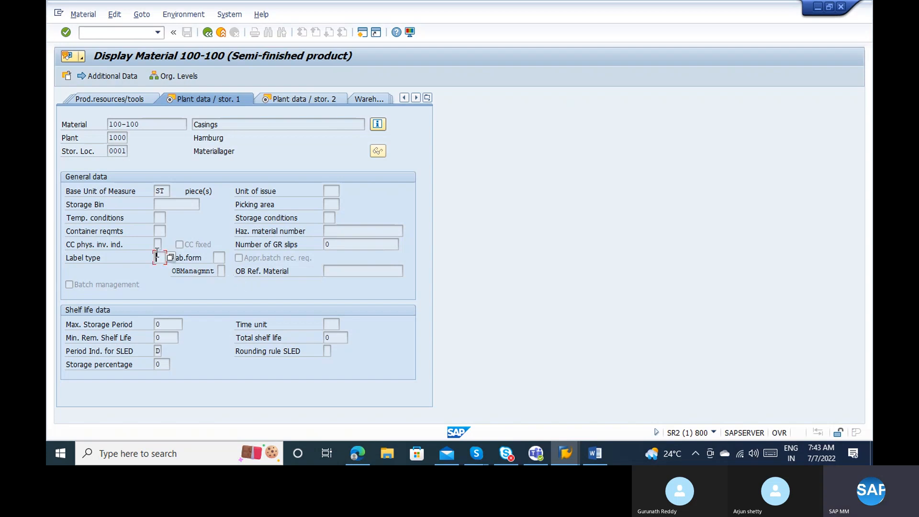
click(214, 255)
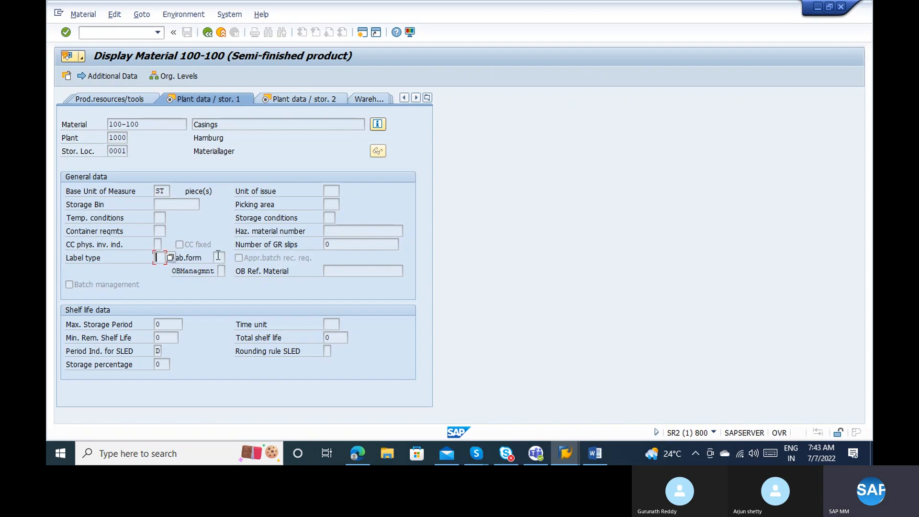
click(253, 256)
click(170, 332)
click(170, 325)
click(174, 339)
click(341, 338)
click(161, 333)
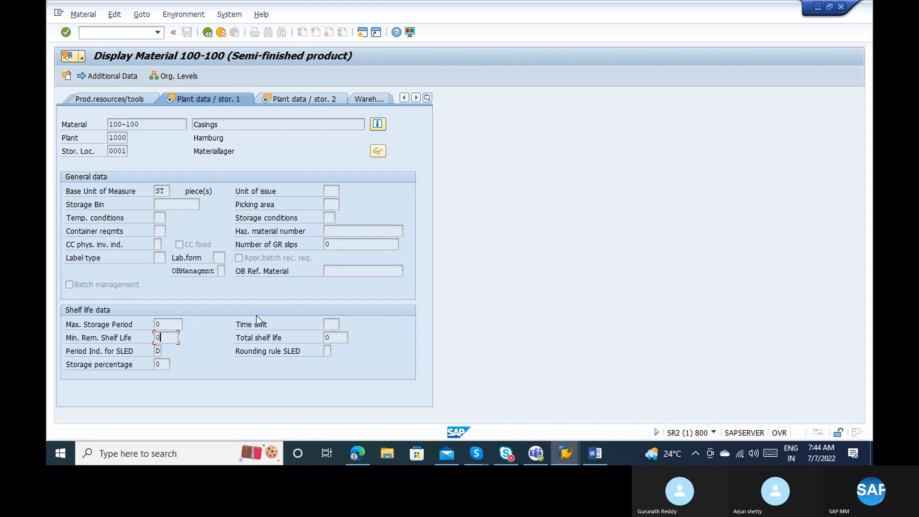
click(340, 336)
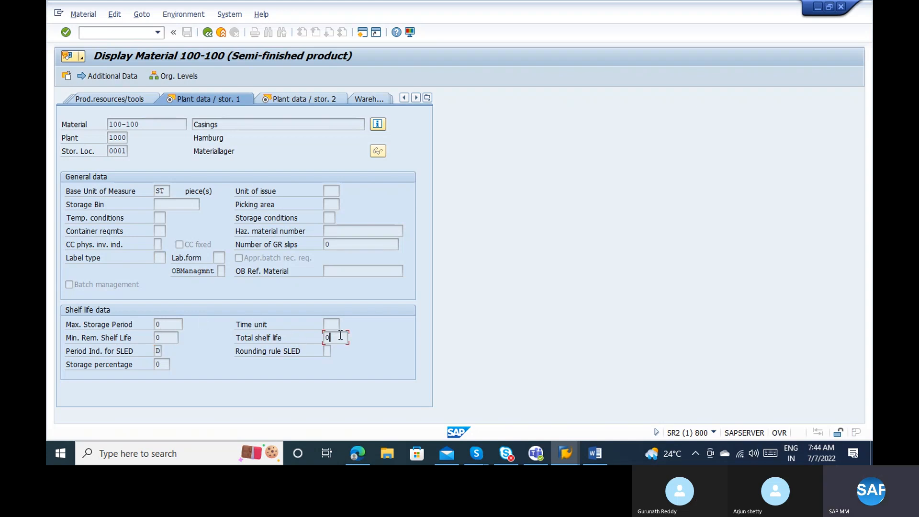
click(170, 337)
click(330, 338)
click(169, 338)
click(159, 350)
click(160, 338)
Switch to the Plant data / storage 2 view and examine the Serial no. profile field.
key(Return)
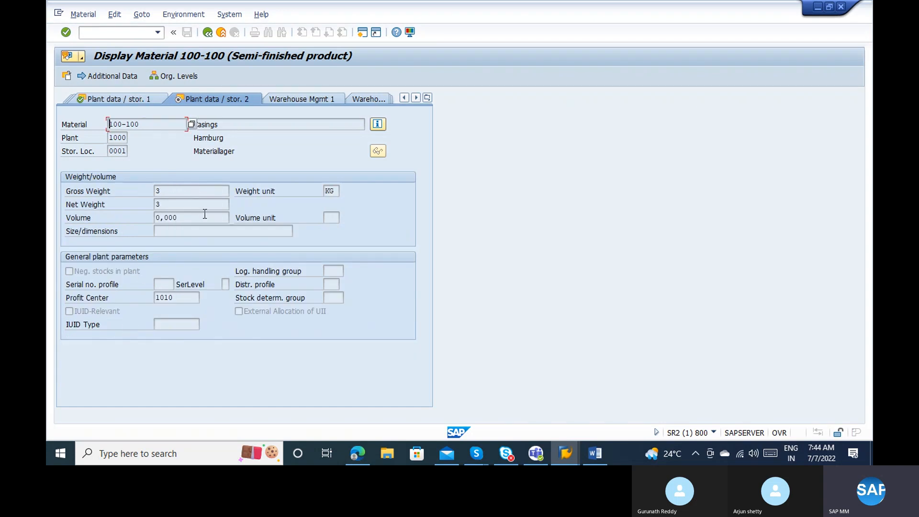
click(161, 285)
Select the Profit Center value 1010 and call up its F1 field help.
click(170, 298)
drag(173, 298, 153, 295)
key(F1)
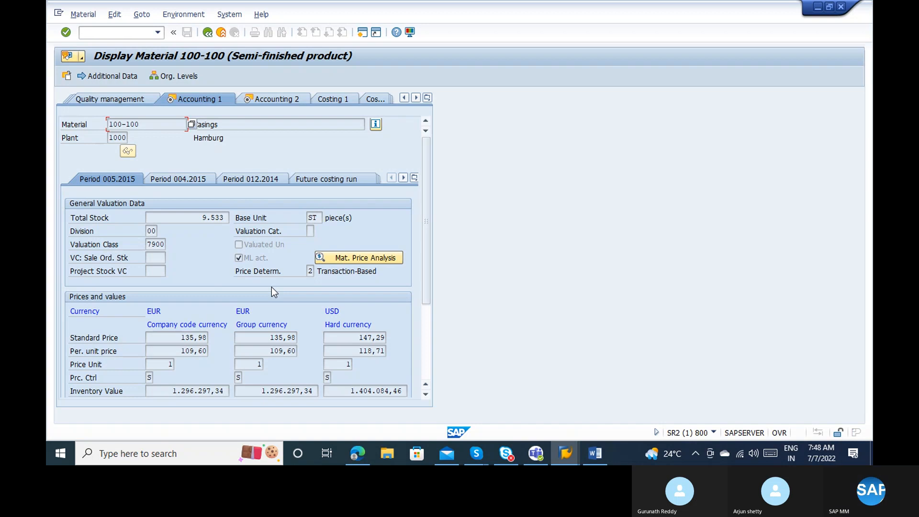
List the price control options (S standard, V moving average), then return to the Word notes.
click(149, 377)
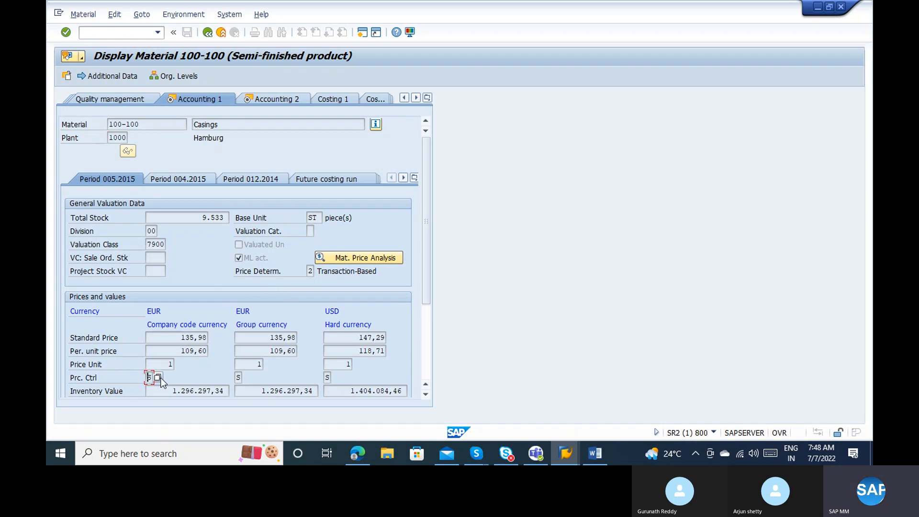
click(158, 378)
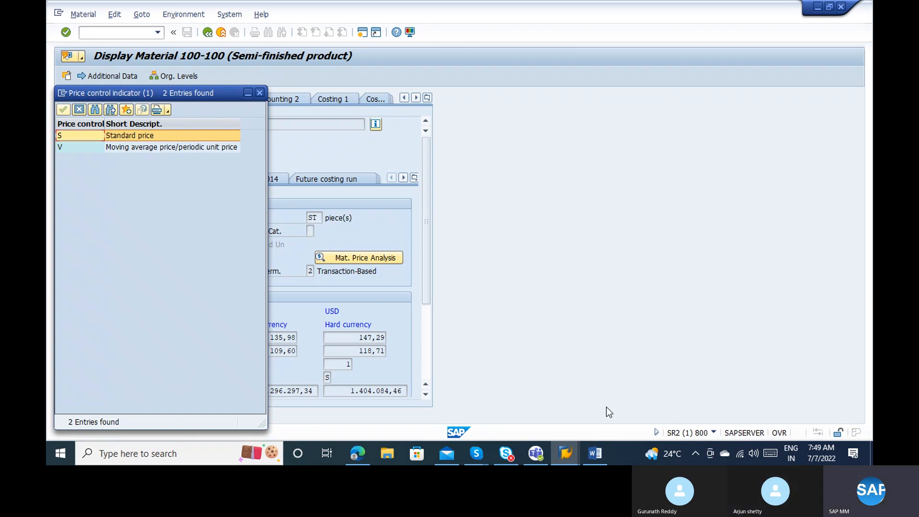
click(600, 452)
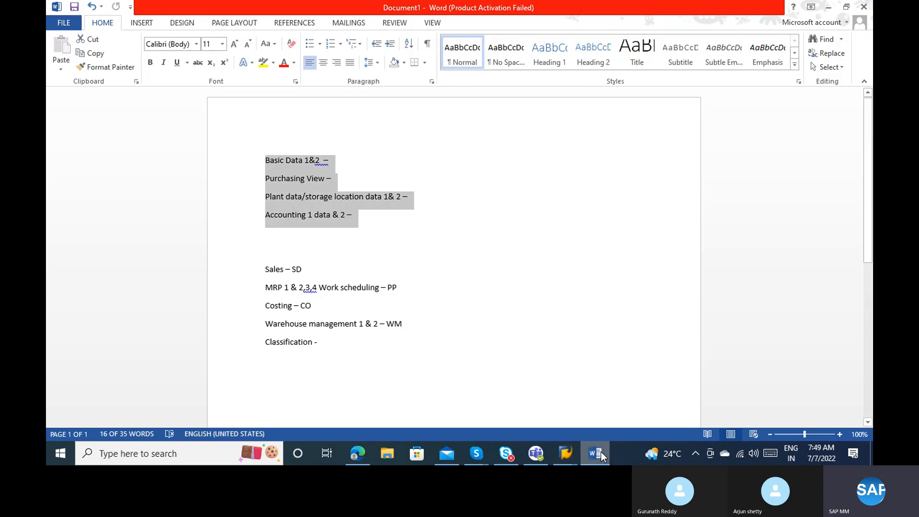
Delete all the old notes and type 'BULB --- 100 W'.
click(323, 359)
drag(322, 344, 245, 139)
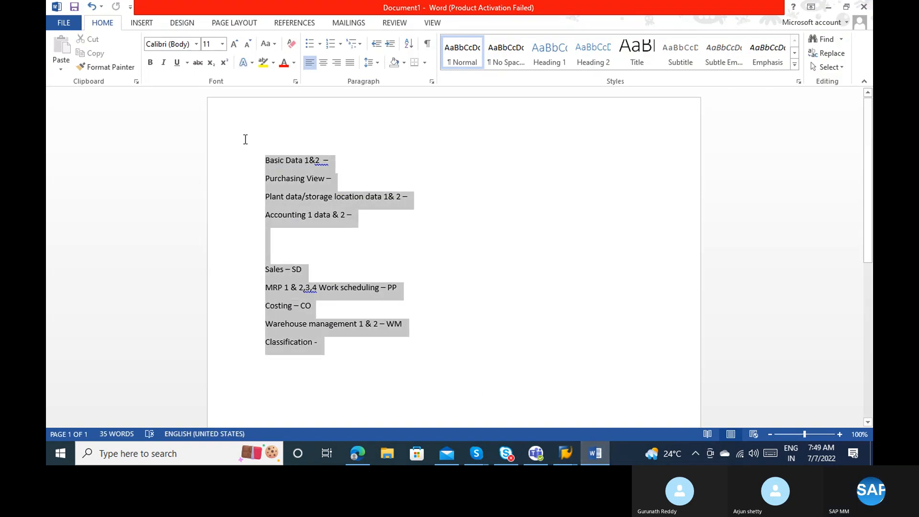
key(Delete)
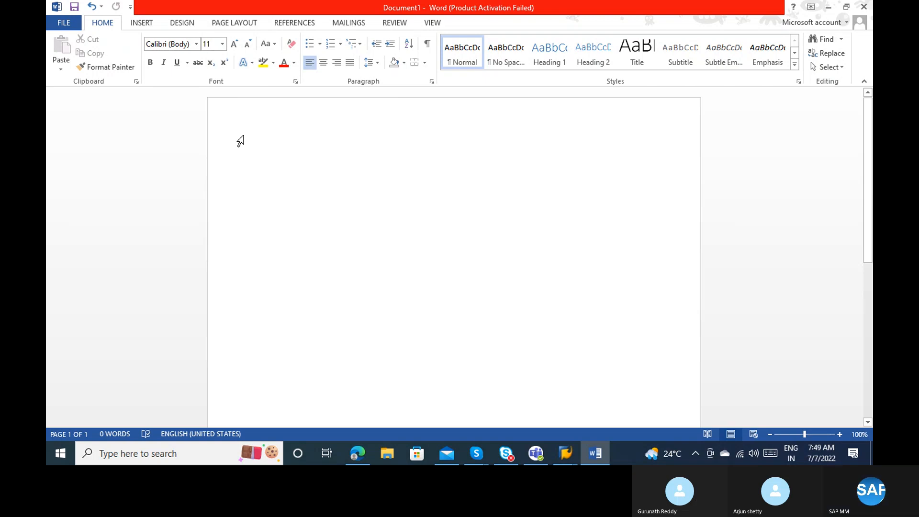
text(BULB )
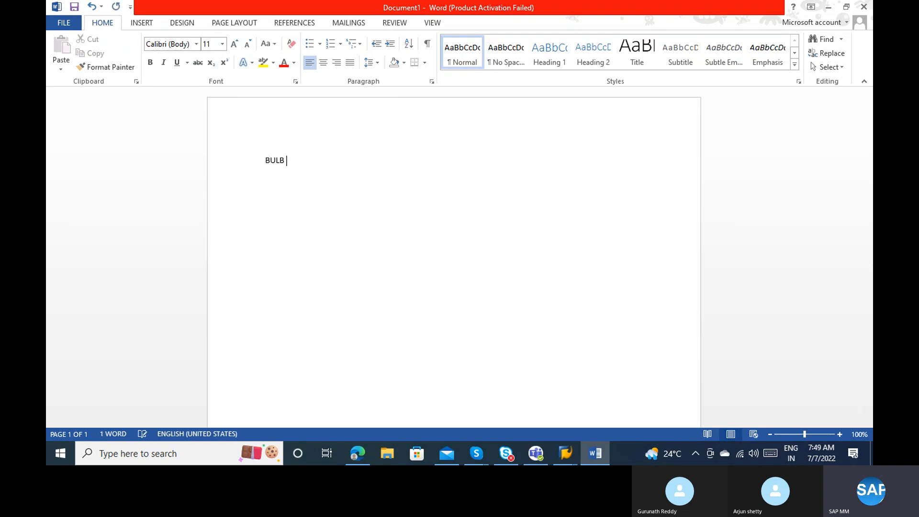
text(--- )
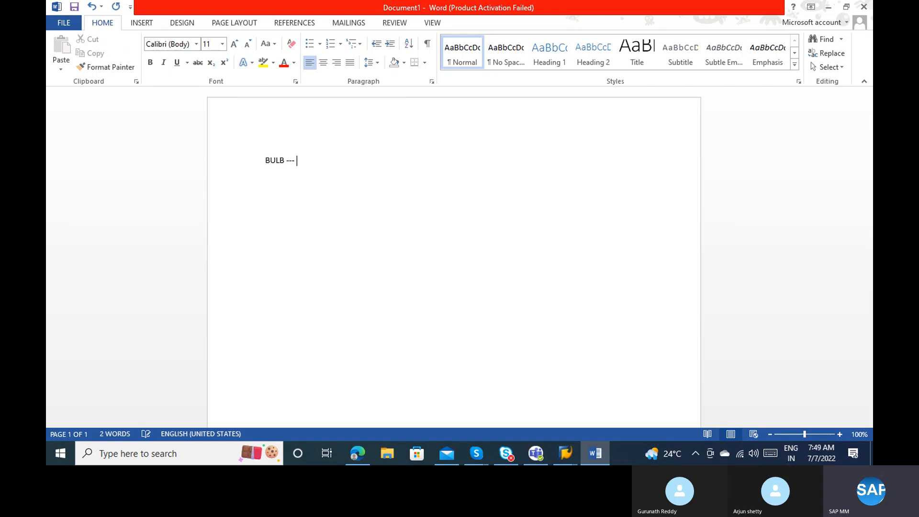
text(100 W)
Add the line 'Standard price 100 RS' beneath the bulb line.
key(Return)
key(Return)
key(Return)
key(BackSpace)
text(1000 PC ----)
text(Stana)
key(BackSpace)
text(dard price )
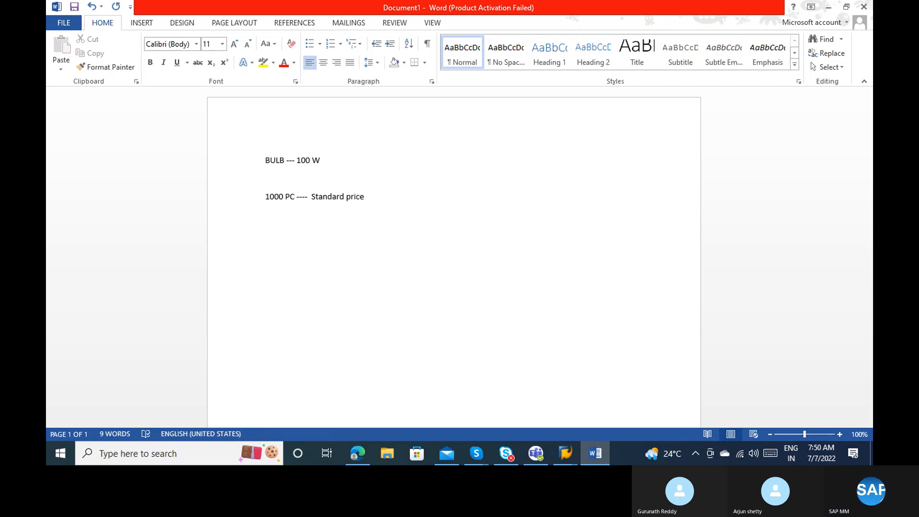
text(100 RS)
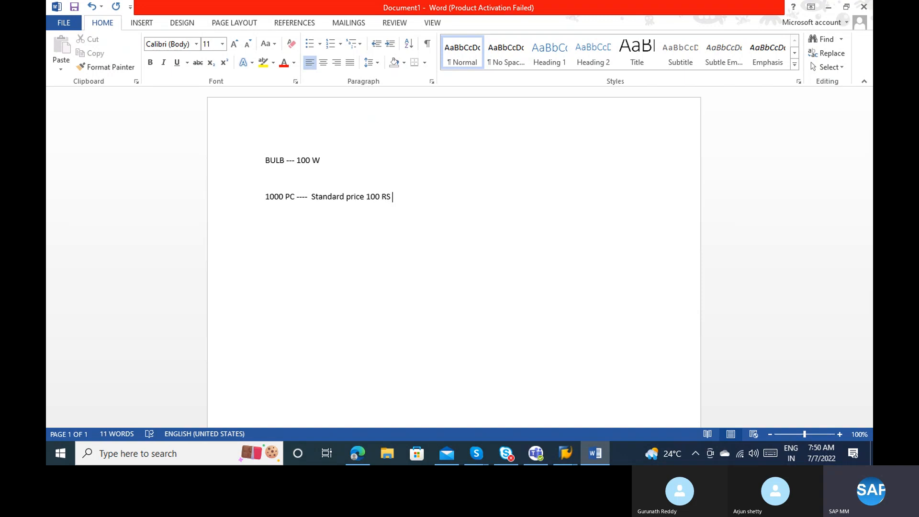
key(Return)
key(Return)
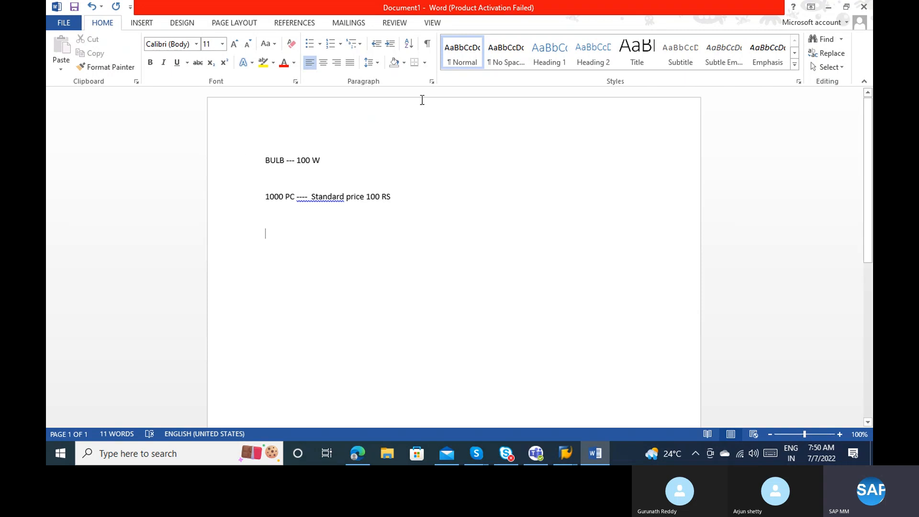
click(309, 195)
key(BackSpace)
key(BackSpace)
key(BackSpace)
key(BackSpace)
key(BackSpace)
key(BackSpace)
key(BackSpace)
key(BackSpace)
key(BackSpace)
key(BackSpace)
key(BackSpace)
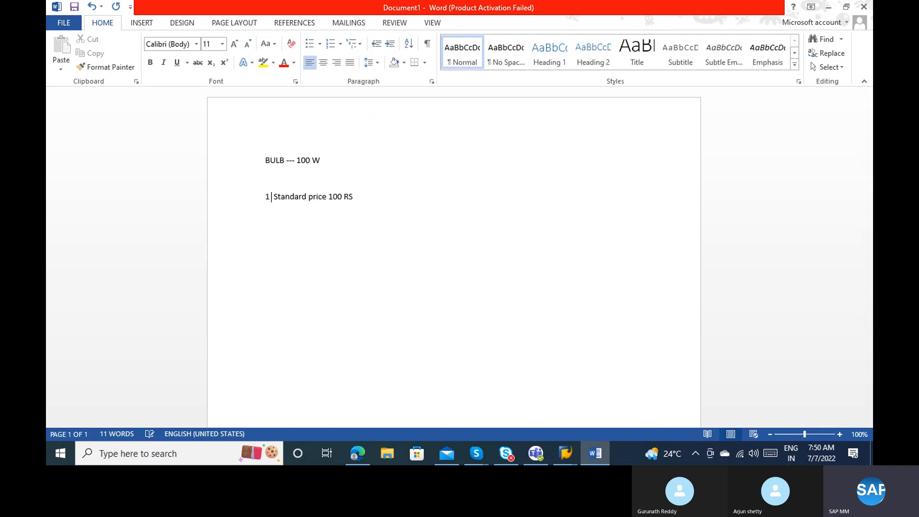
key(BackSpace)
click(354, 197)
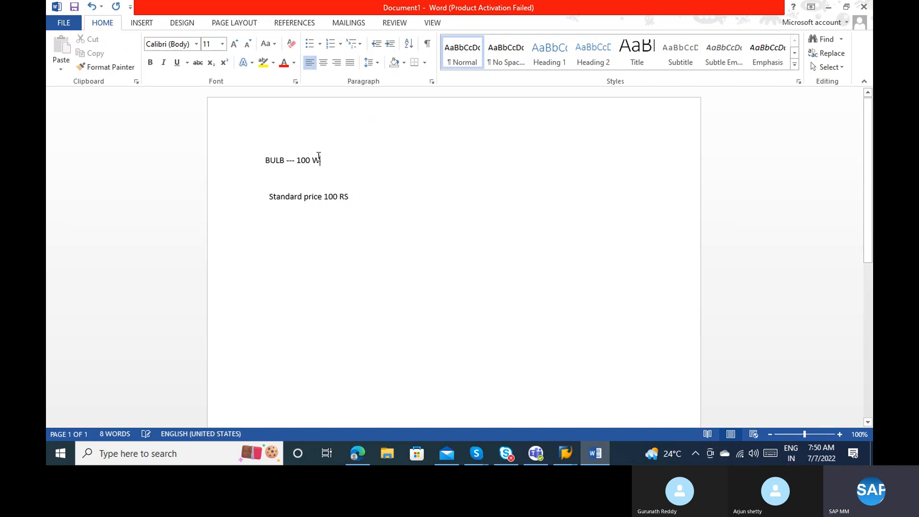
Add the line 'PO 1 --- 100 PCS ( 50 RS ) Vendor 1' below the price.
click(286, 159)
key(Return)
key(Return)
text(PO)
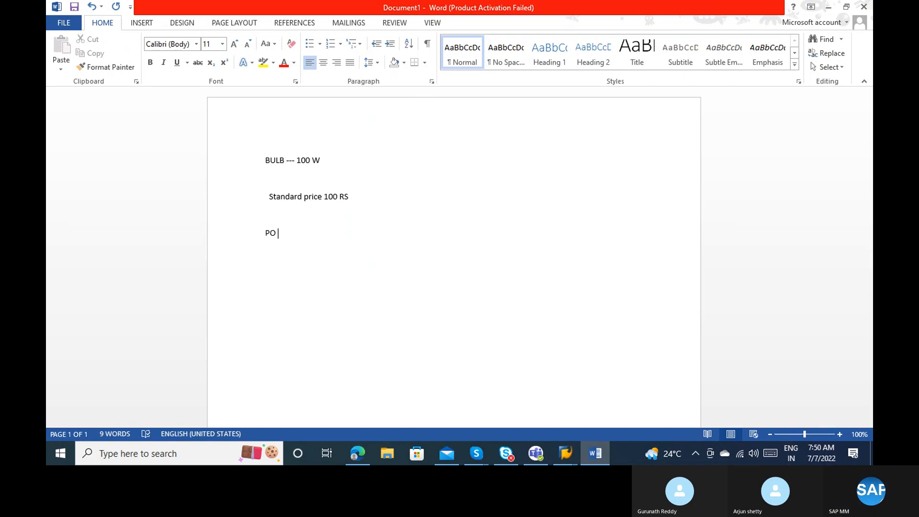
text(1 ---)
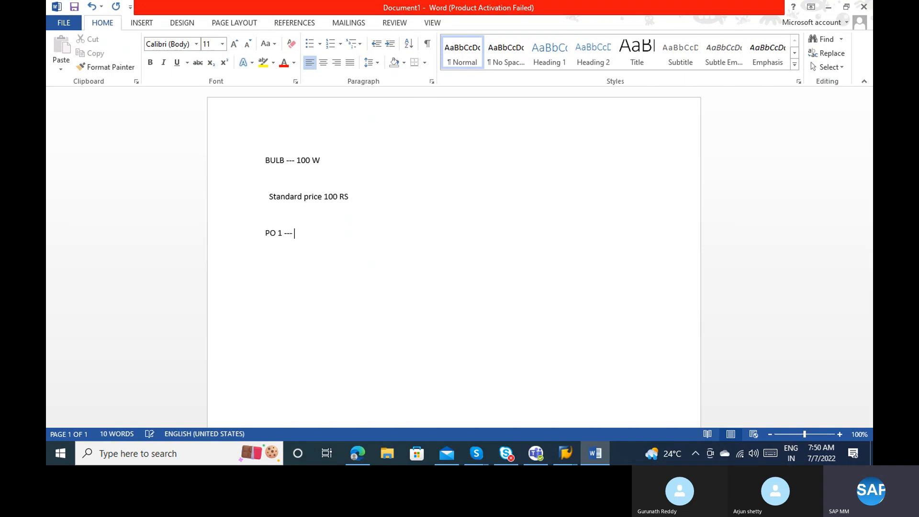
text( 100 PCS ( 50 RS ) Vendo)
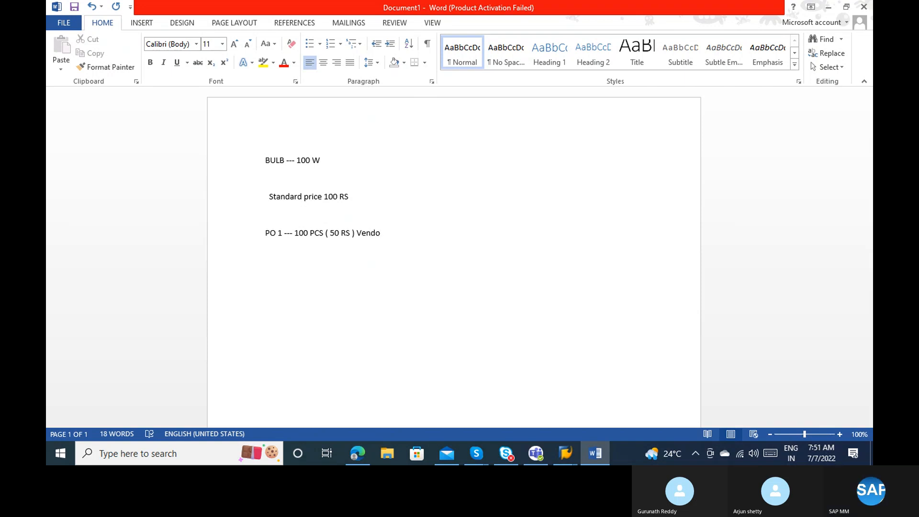
text(r 1)
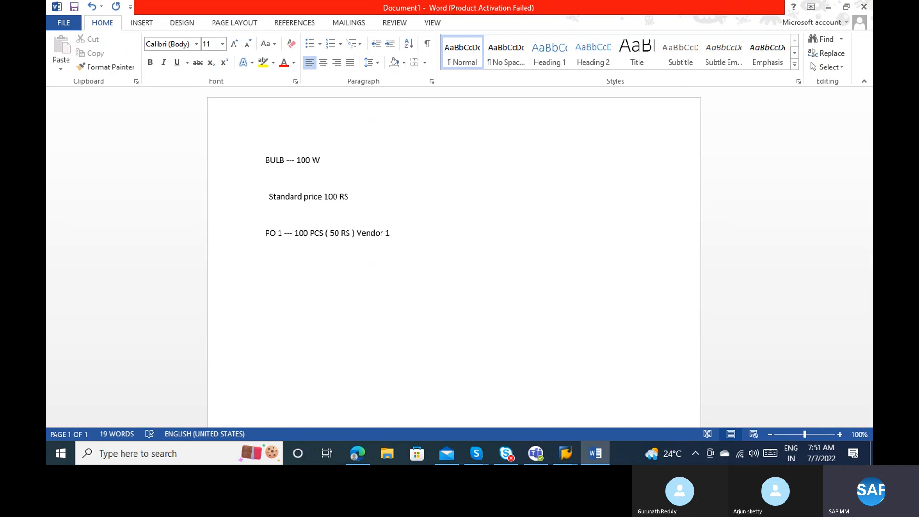
Add 'GR - 100 PCS * 50 = 5000 Rs', accept the '(50' fix, and start 'Stock inventory - 100 PCs ====>'.
key(Return)
text(GR - 100 PCS * 50)
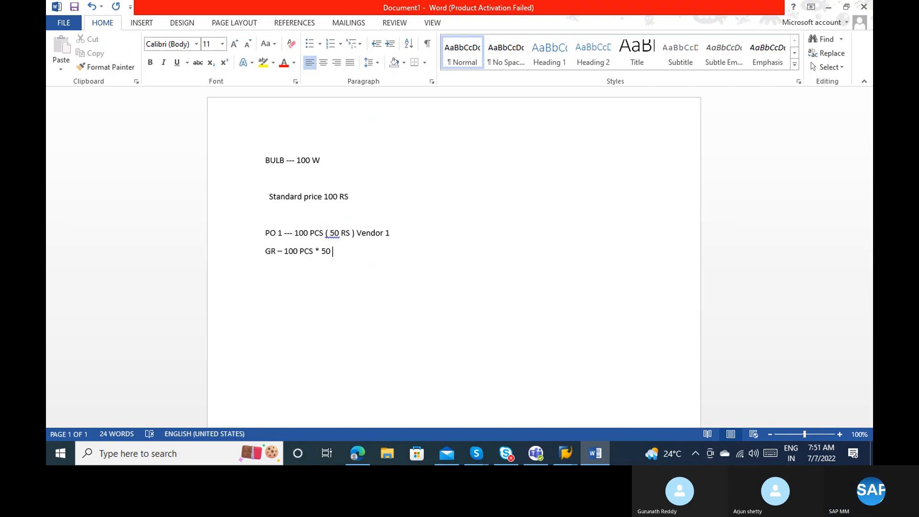
text( = 5)
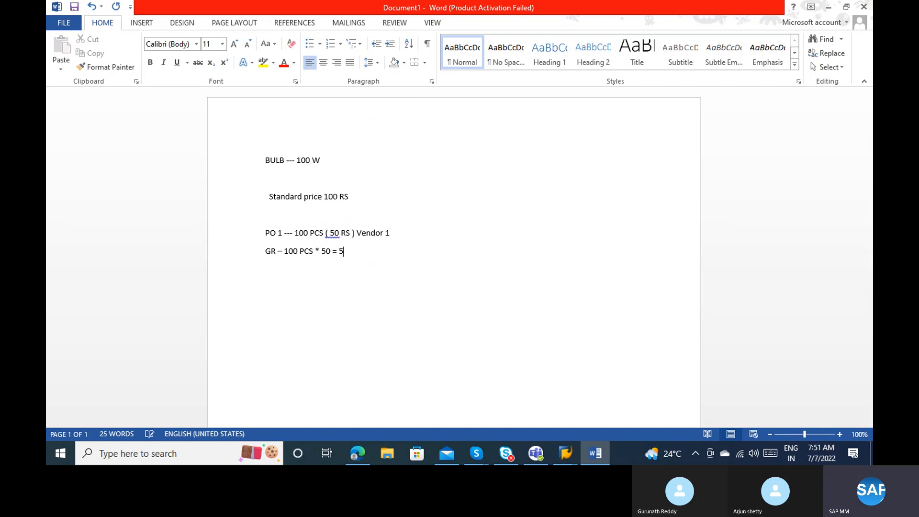
text(000 Rs)
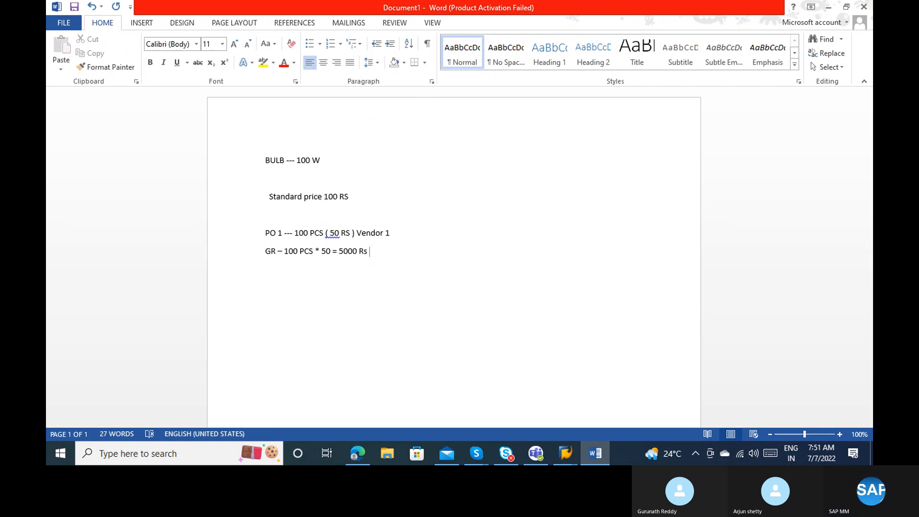
right_click(335, 233)
click(334, 233)
right_click(335, 233)
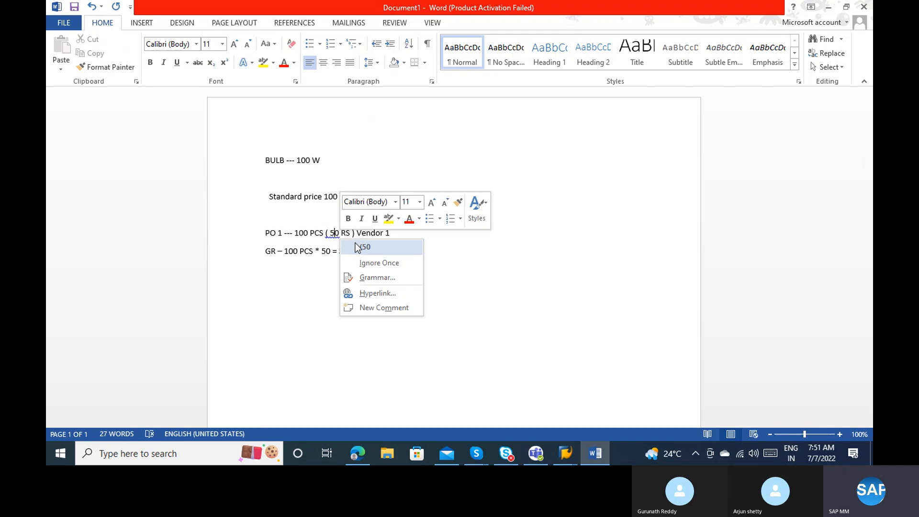
click(355, 242)
click(384, 252)
key(Return)
key(Return)
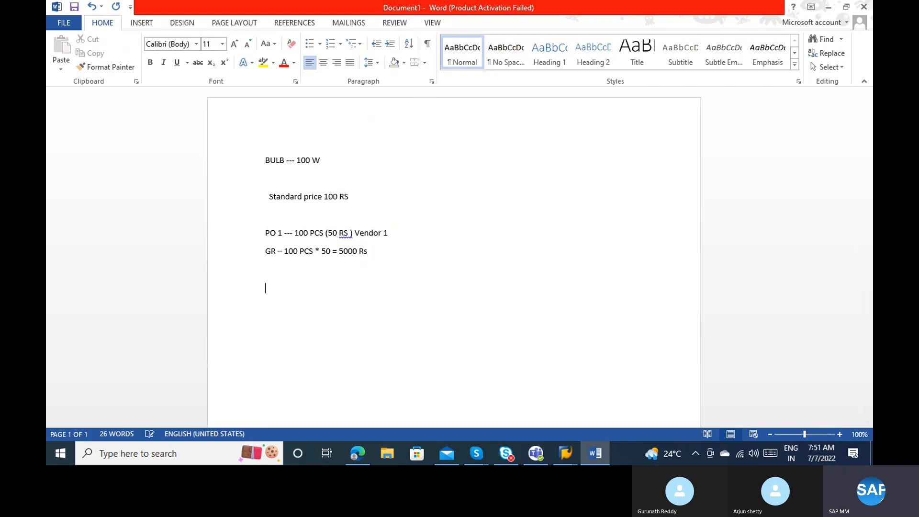
text(Stock inventory - )
text(100 PCs )
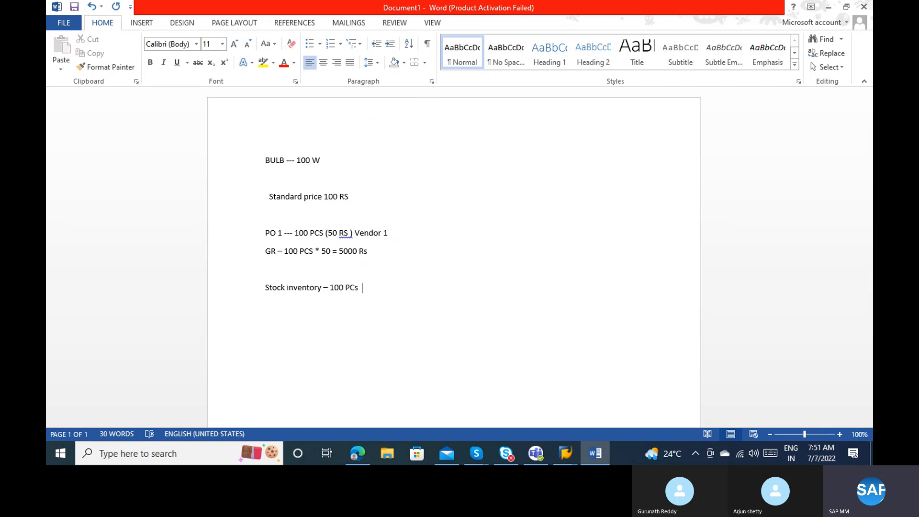
text(====>)
End the stock inventory line with 10000 Rs and join 'RS' with its bracket in PO 1.
click(353, 251)
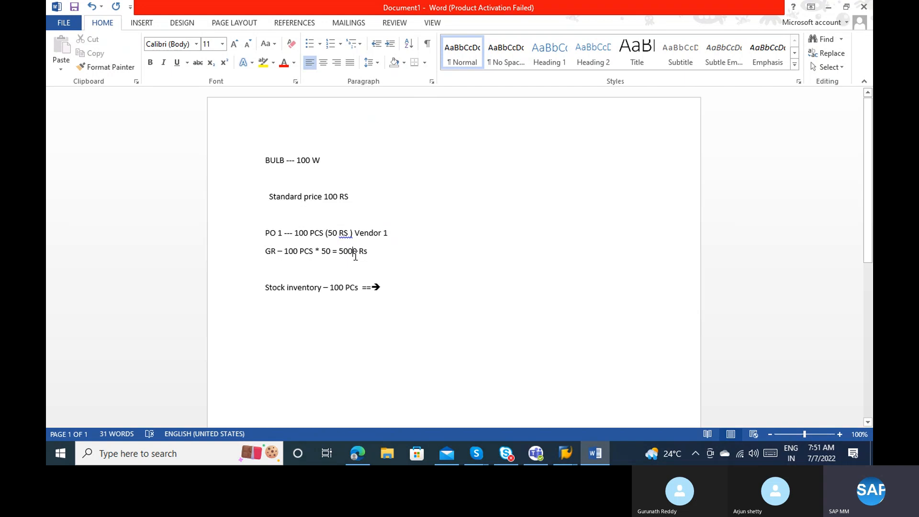
click(390, 283)
text(10000)
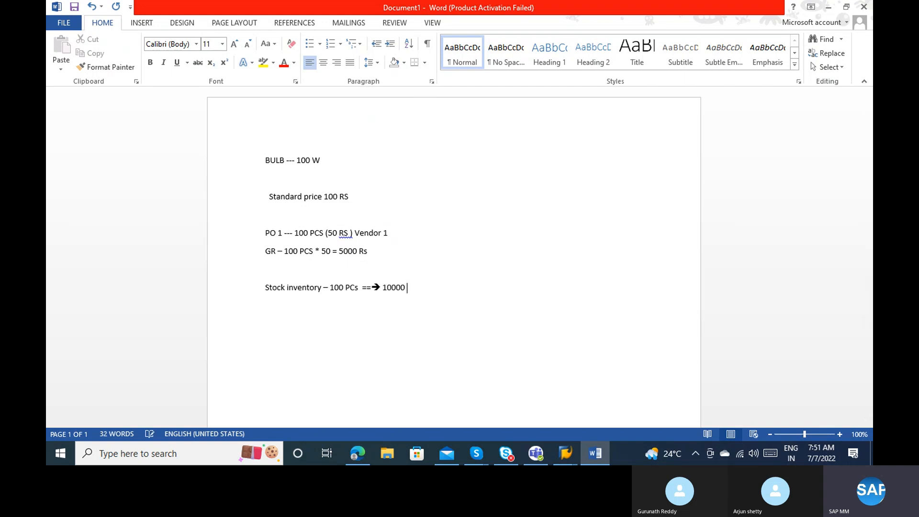
text( Rs)
right_click(346, 233)
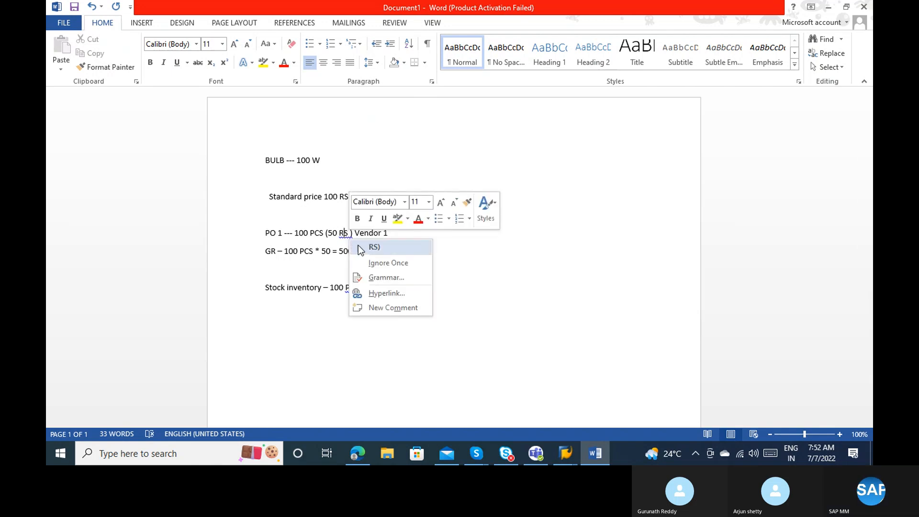
click(360, 247)
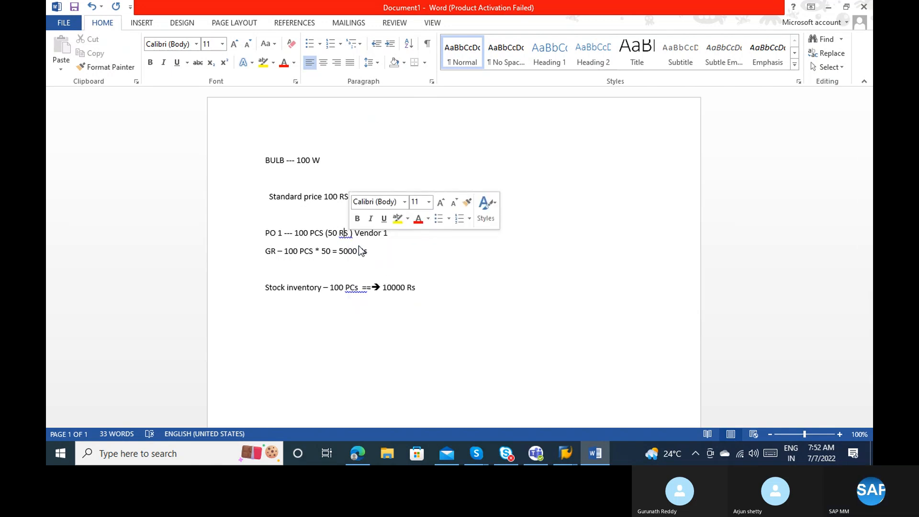
Accept the spacing fix after PCs on the stock line and start a new line below.
right_click(354, 288)
click(354, 288)
right_click(354, 288)
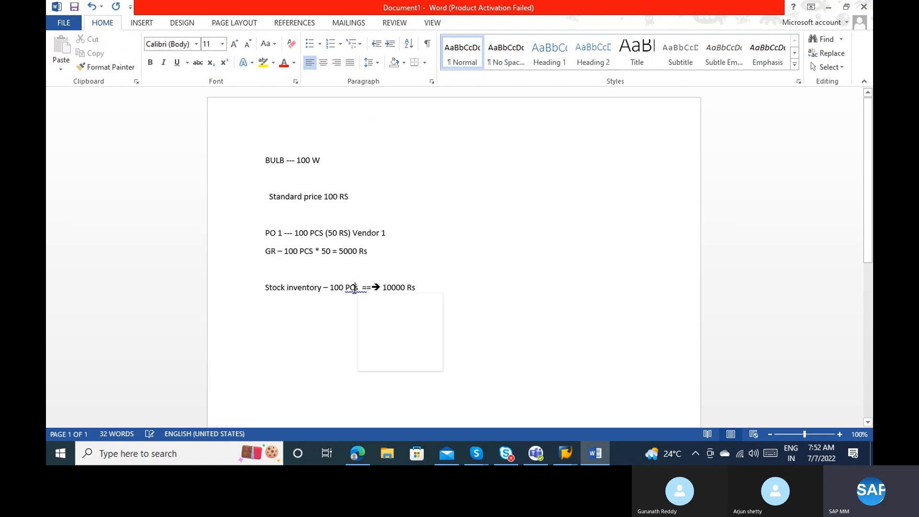
click(353, 288)
right_click(354, 288)
click(353, 288)
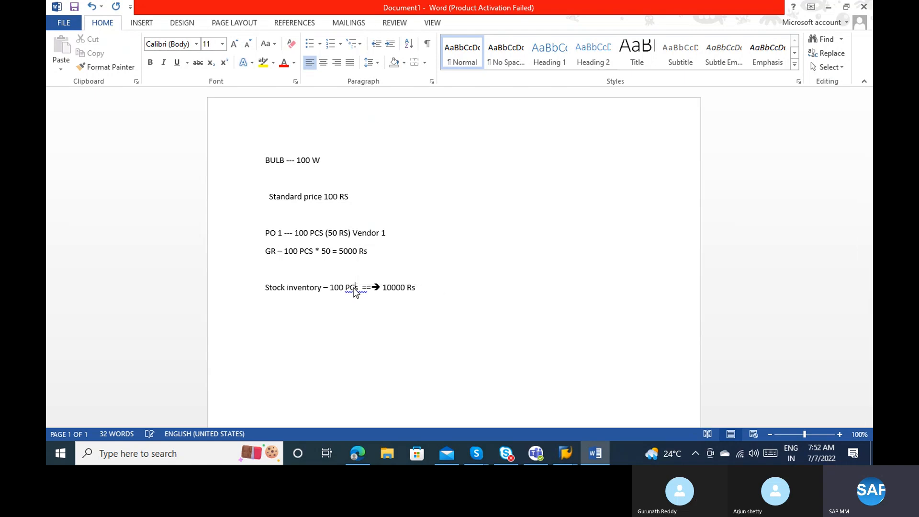
right_click(353, 288)
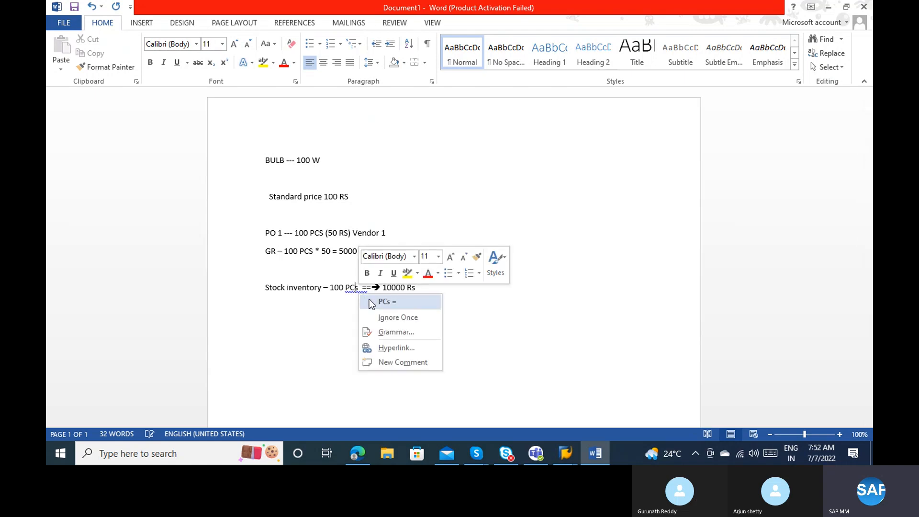
click(372, 300)
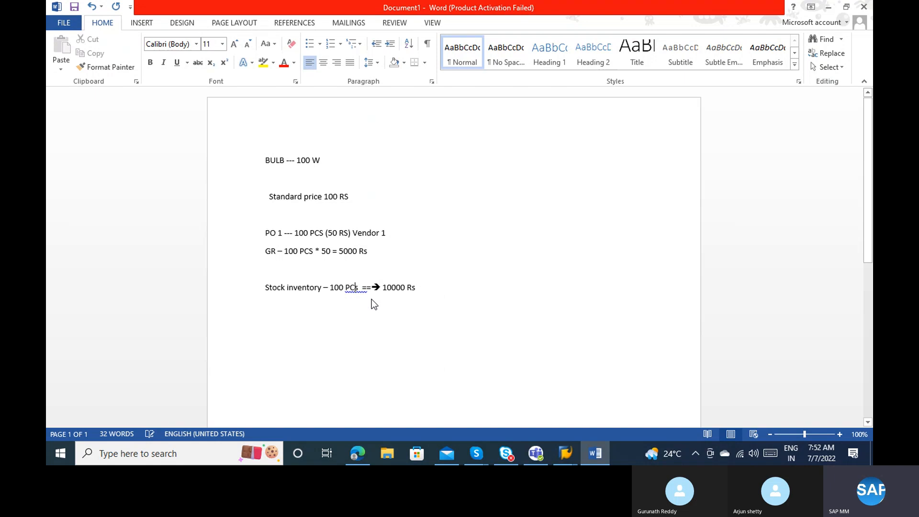
click(423, 288)
drag(351, 197, 284, 196)
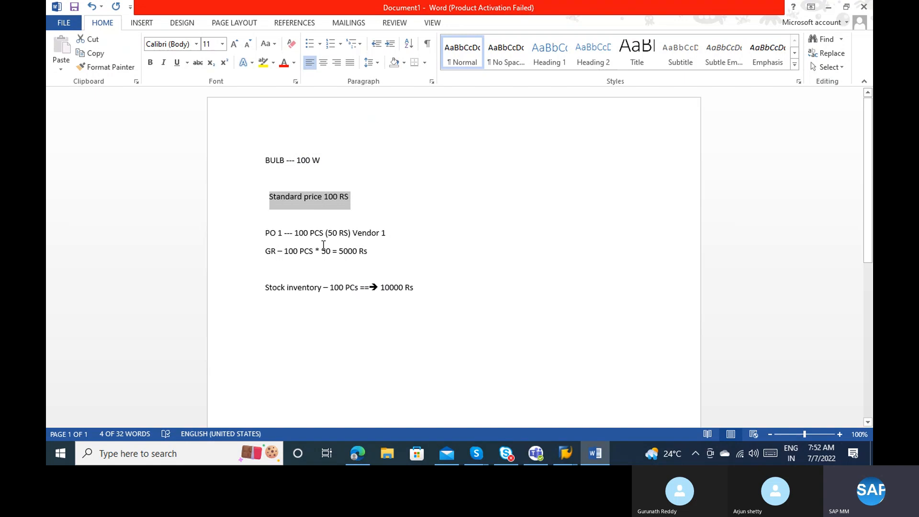
click(384, 291)
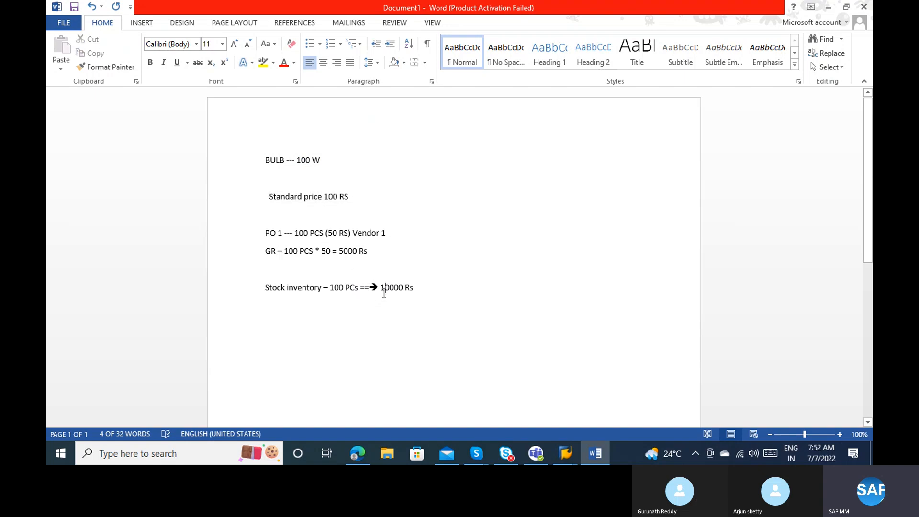
click(314, 197)
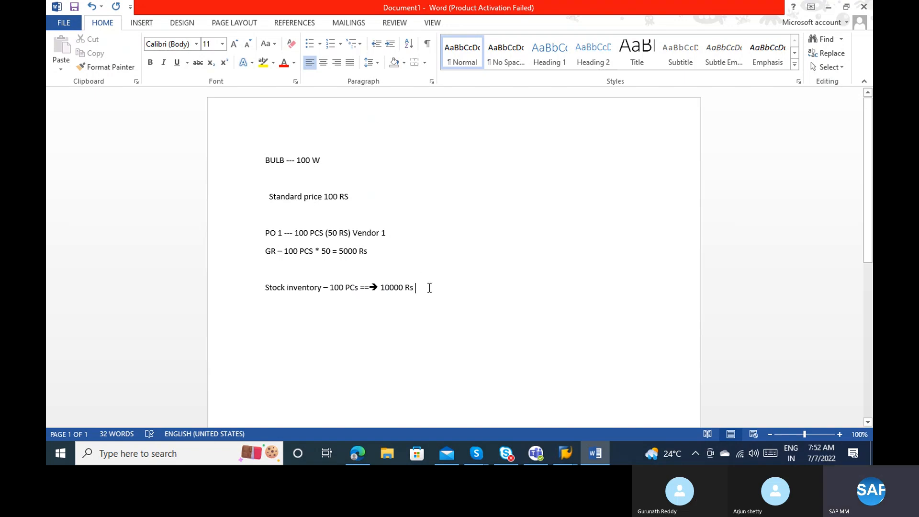
key(Return)
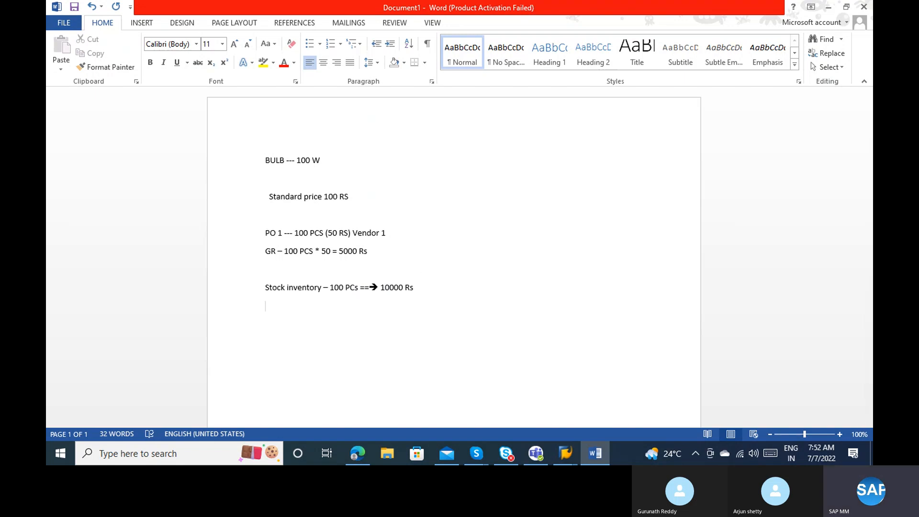
Add 'PO 2 -- 100 PCs ( 200 Rs ) Vendor 2' and a GR line for 100 PCS.
key(Return)
text(PO 2 -- 100 PCs ( 200 Rs ) Vendor 2)
key(Return)
key(Return)
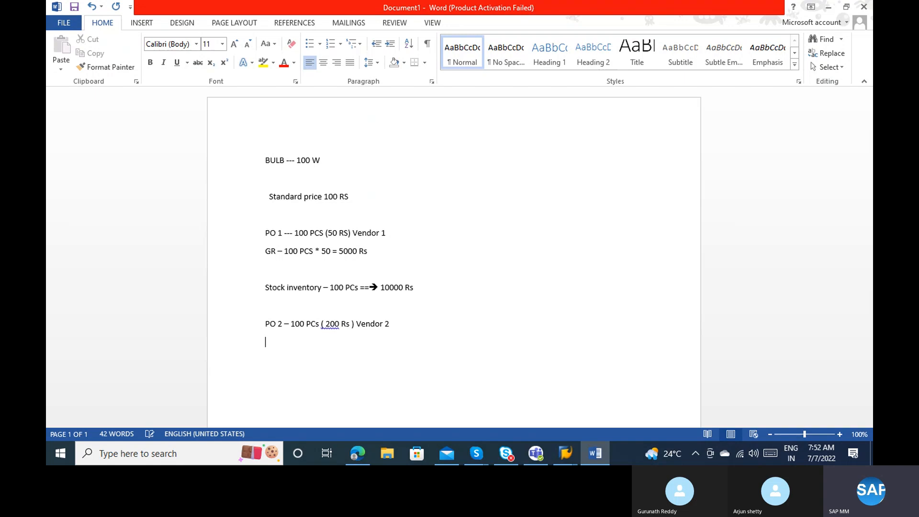
text(GR )
text(- 100 _C)
key(BackSpace)
key(BackSpace)
key(BackSpace)
text(PCS  - 2000)
Make the GR total 20000 and begin a 'Stock value & Stock -' line below it.
key(Return)
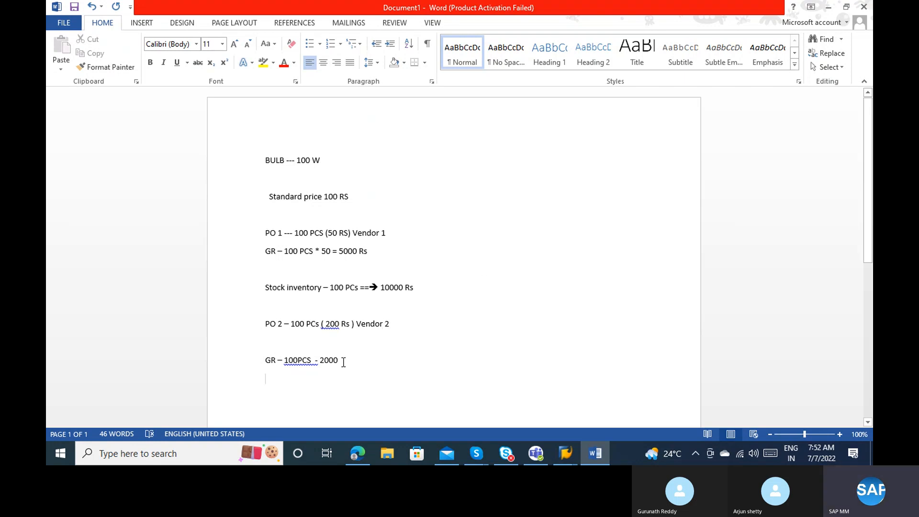
text(0)
key(Return)
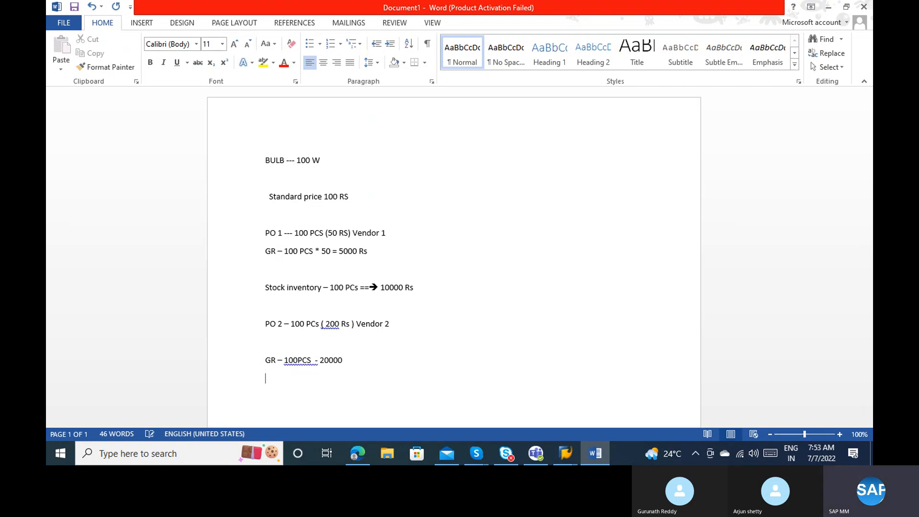
key(Return)
text(Stock value & Stock -)
Separate '100 PCS' on the GR line and accept the '(200' fix in PO 2.
click(298, 360)
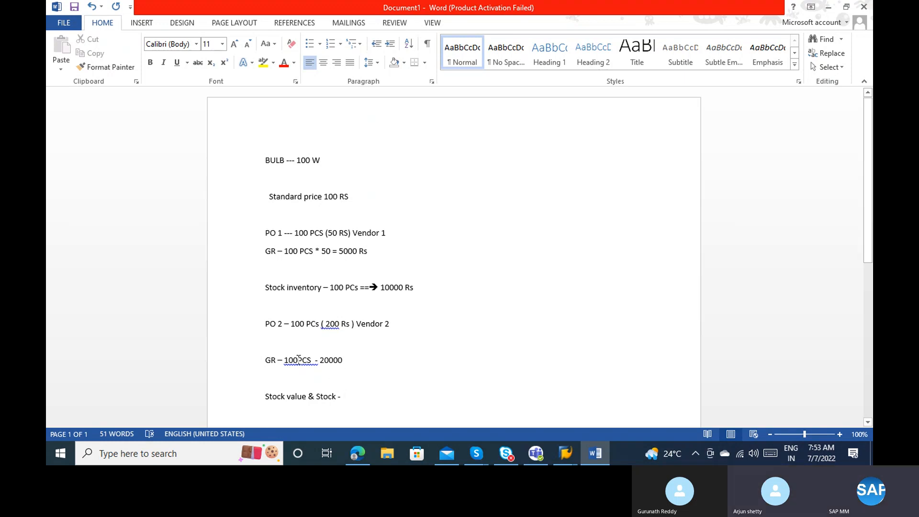
right_click(342, 330)
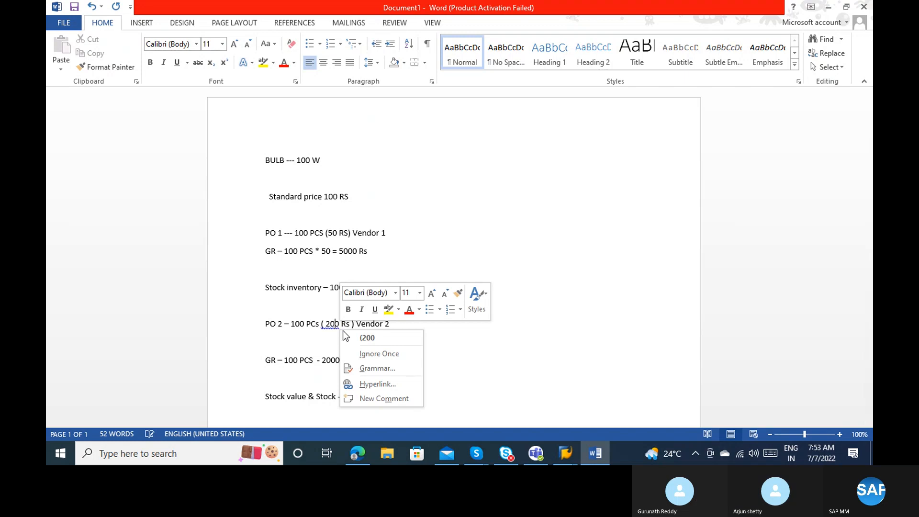
click(357, 338)
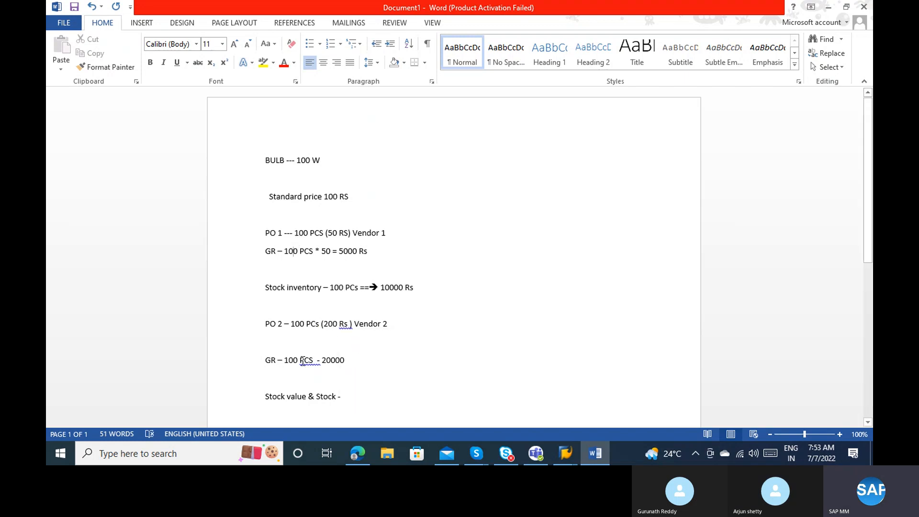
Complete the stock total as 100 + 100 = 200 PCs and add 'Stock value = 200 * 100 = 20000'.
click(378, 400)
text(1000)
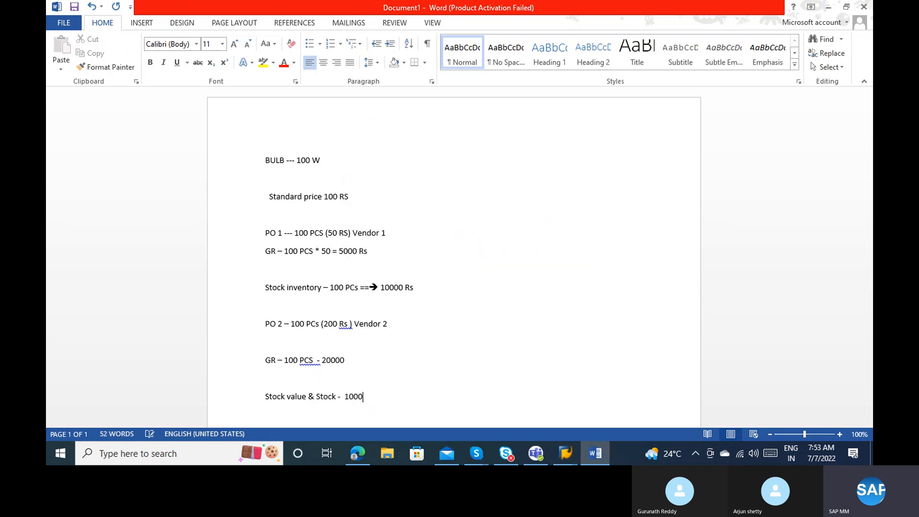
key(BackSpace)
text(+ 1000)
key(BackSpace)
text(= 200 PCs =)
key(BackSpace)
key(BackSpace)
key(BackSpace)
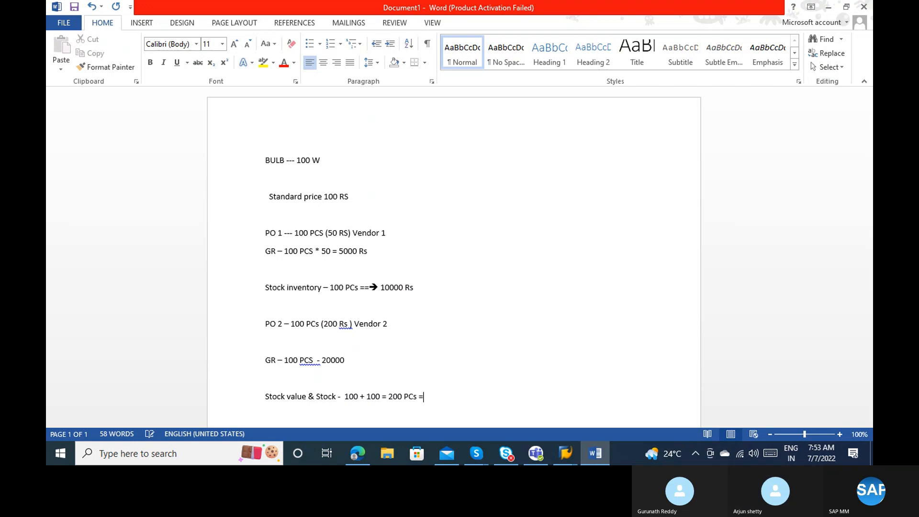
key(Return)
text(Stock value )
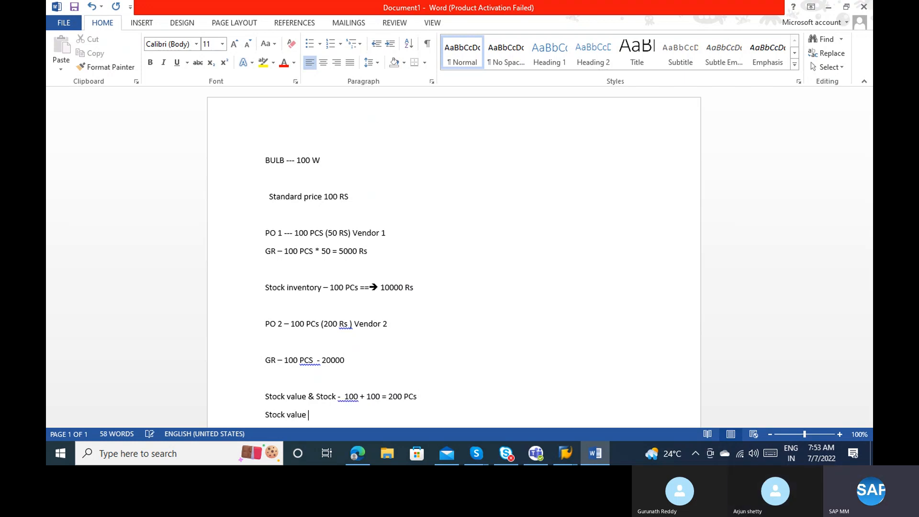
text(= 200 * 100)
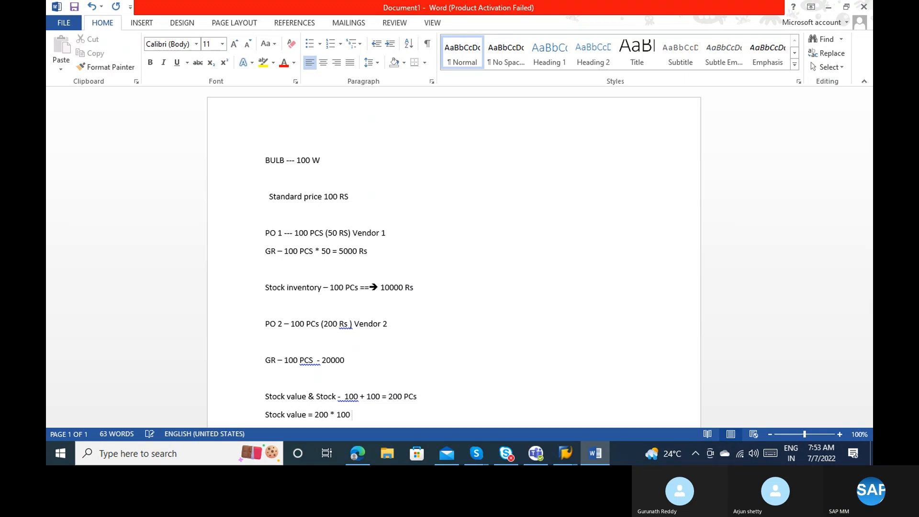
text( = 20000)
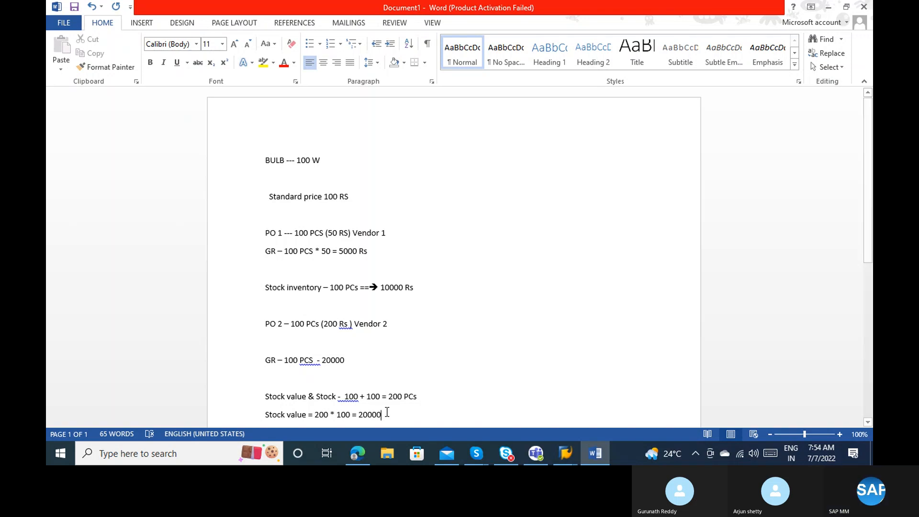
Highlight 'Standard price 100 RS' in yellow and check the 20000 stock value result.
drag(349, 194, 269, 196)
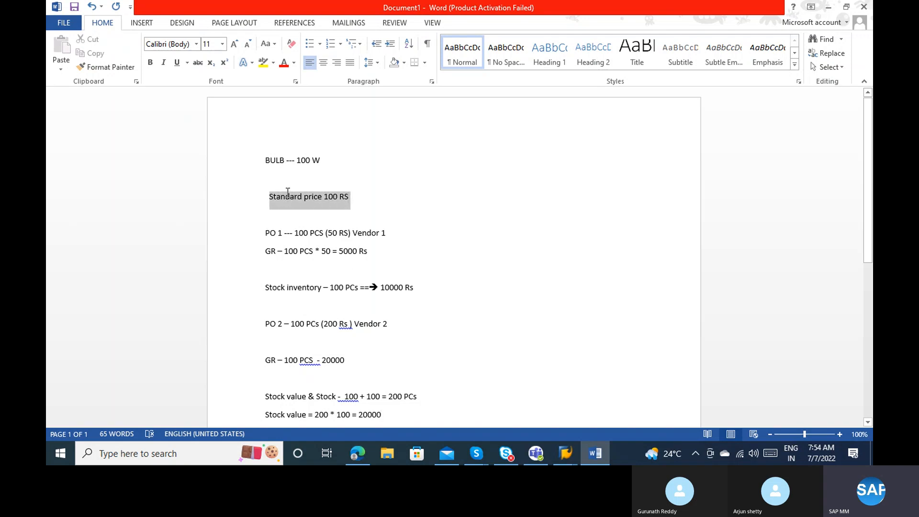
click(263, 63)
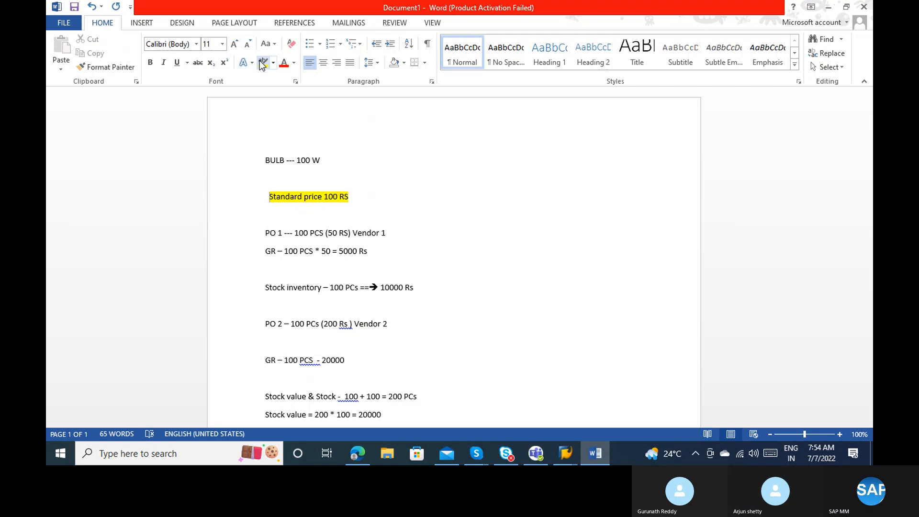
drag(384, 414, 362, 414)
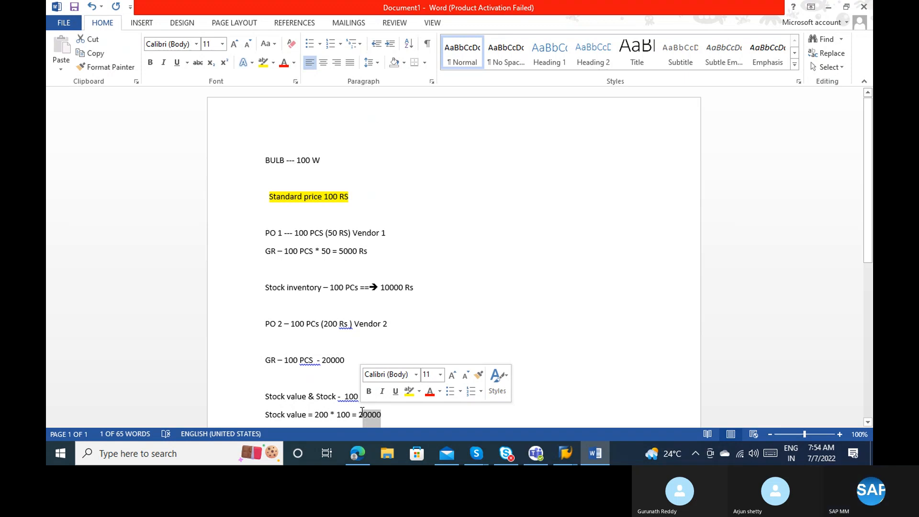
double_click(362, 412)
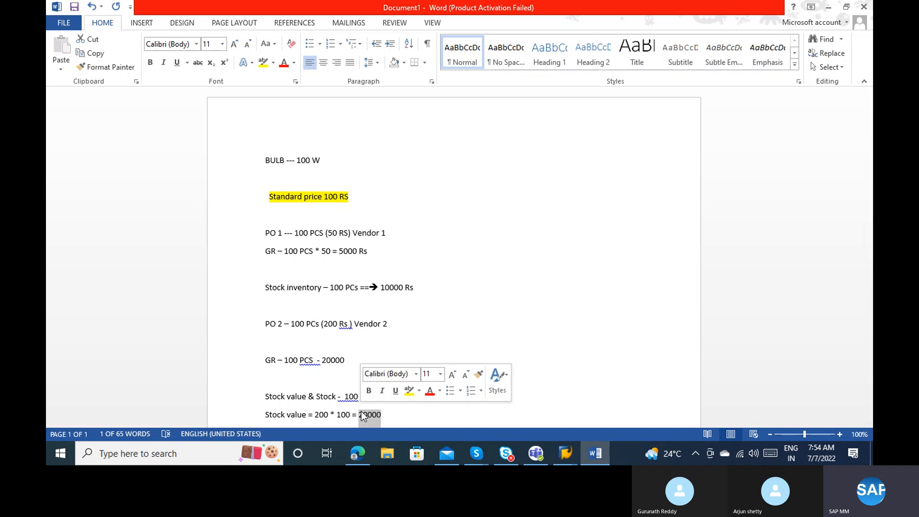
click(363, 415)
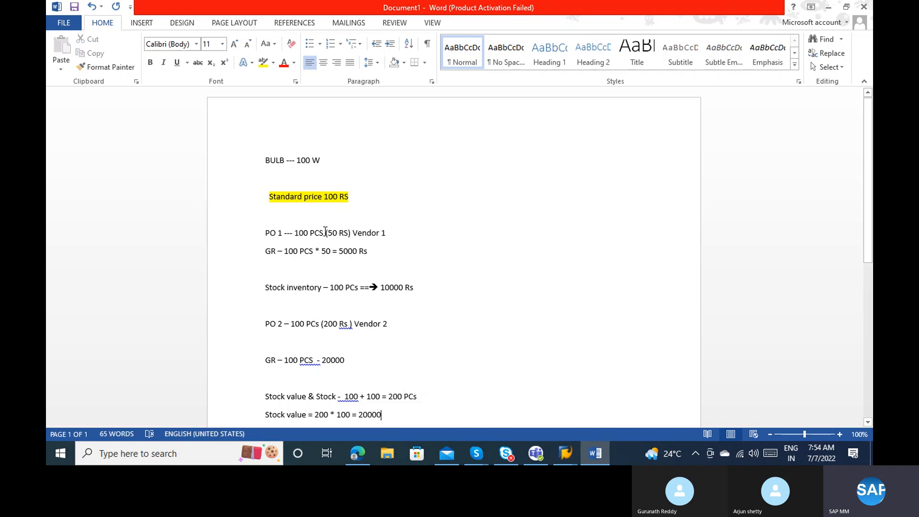
click(315, 212)
Overwrite the 'Standard price 100 RS' line with 'Moving average price -' and change 10000 Rs to 5000 Rs.
drag(354, 198, 277, 196)
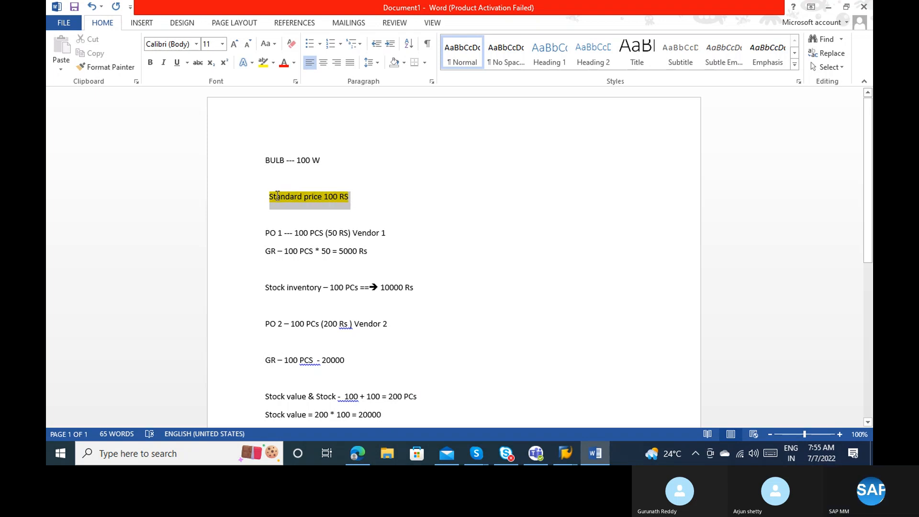
text(Movi)
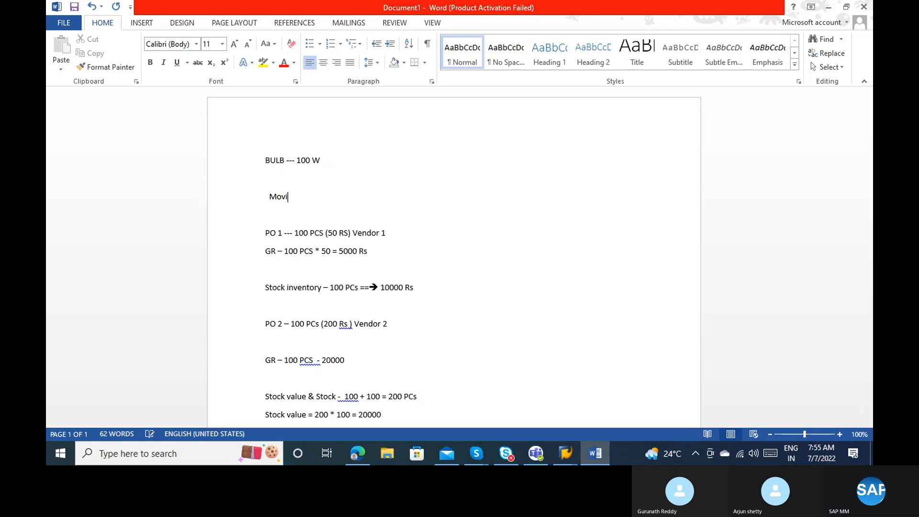
text(ng average)
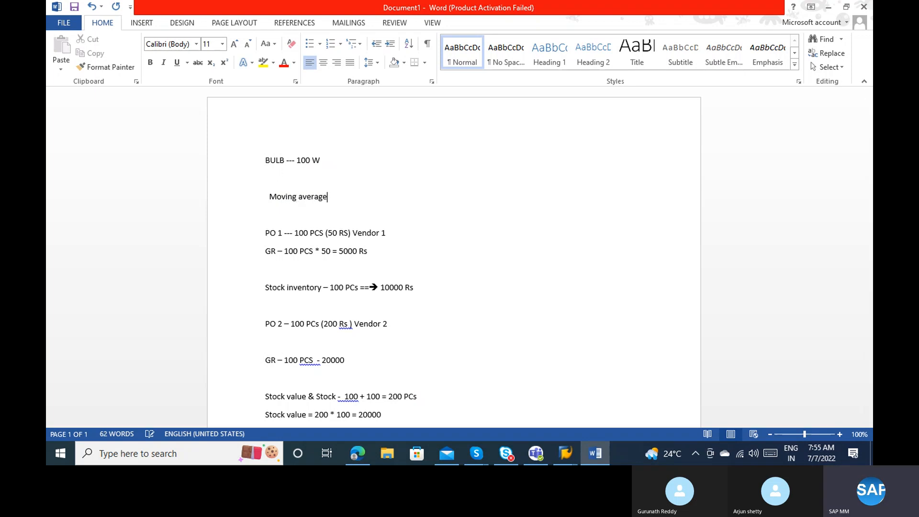
text( price -)
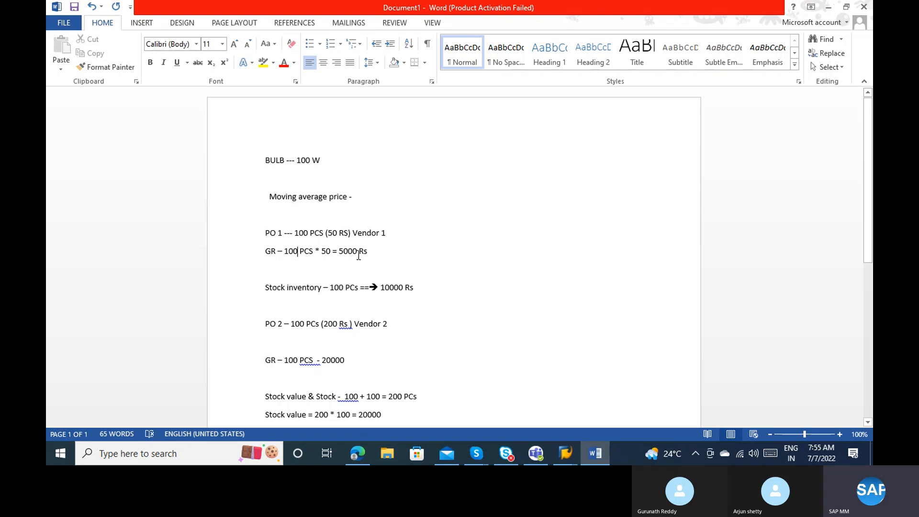
click(331, 288)
drag(381, 288, 414, 287)
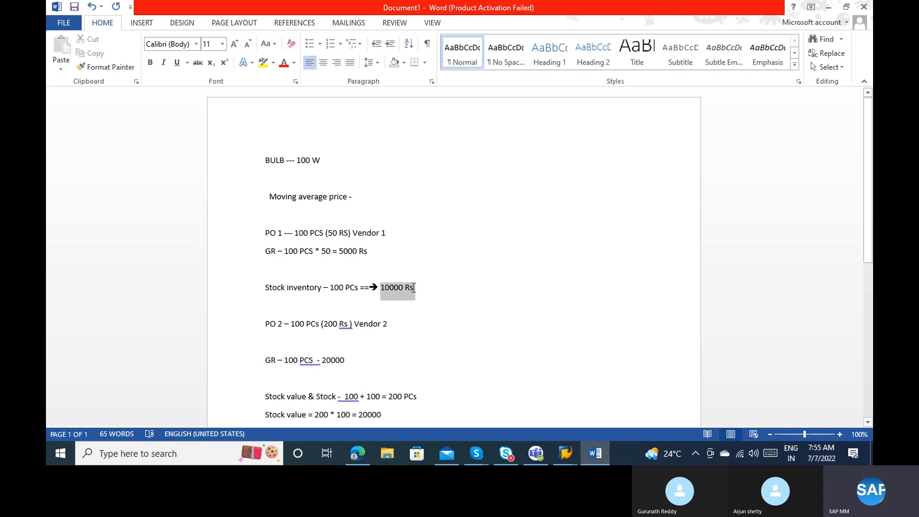
text(5000 Rs)
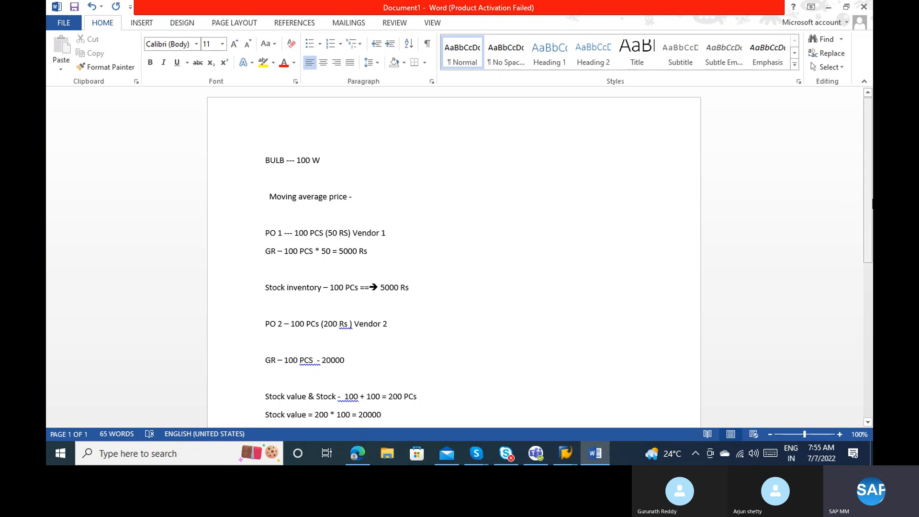
Replace the old 200 * 100 calculation with '5000 + 20000 = 25000 Rs / 200 ='.
drag(868, 211, 871, 260)
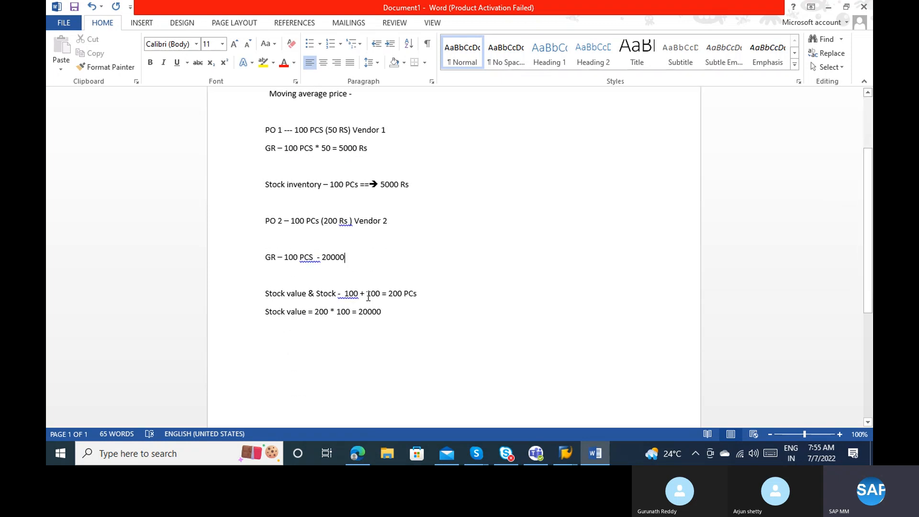
click(392, 294)
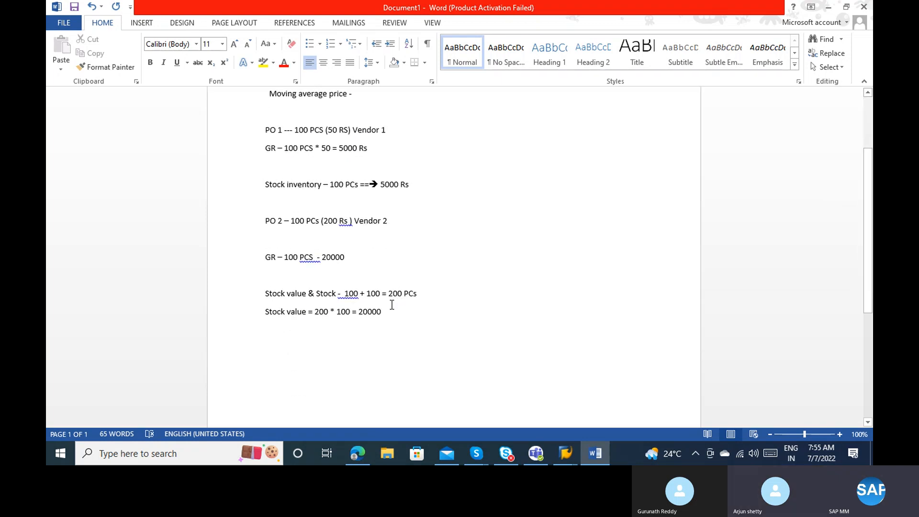
click(383, 312)
key(BackSpace)
key(BackSpace)
key(BackSpace)
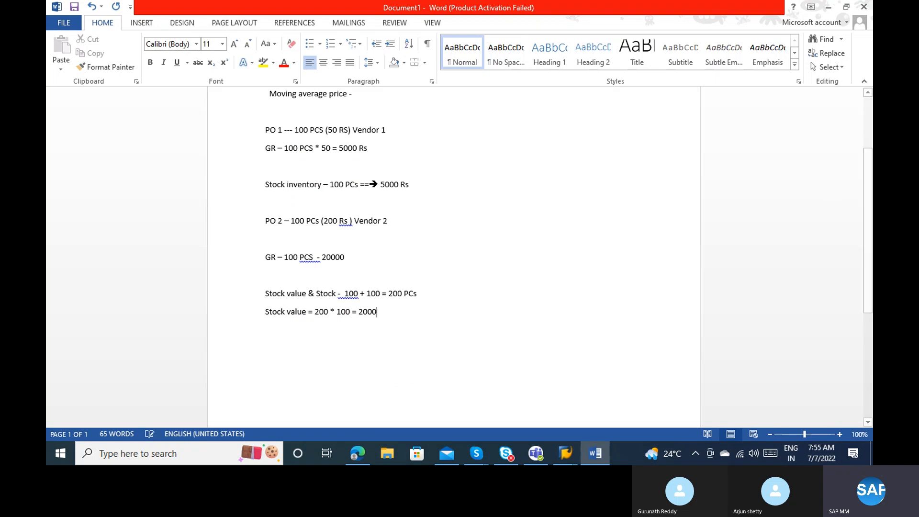
key(BackSpace)
key(BackSpace)
key(BackSpace)
key(BackSpace)
key(BackSpace)
key(BackSpace)
key(BackSpace)
key(BackSpace)
key(BackSpace)
key(BackSpace)
key(BackSpace)
key(BackSpace)
key(BackSpace)
key(BackSpace)
key(BackSpace)
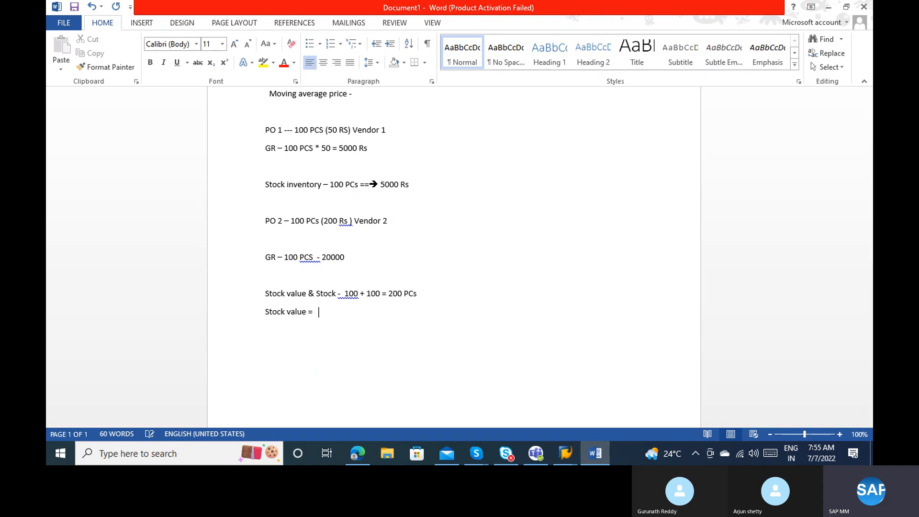
text(5000 + 2000)
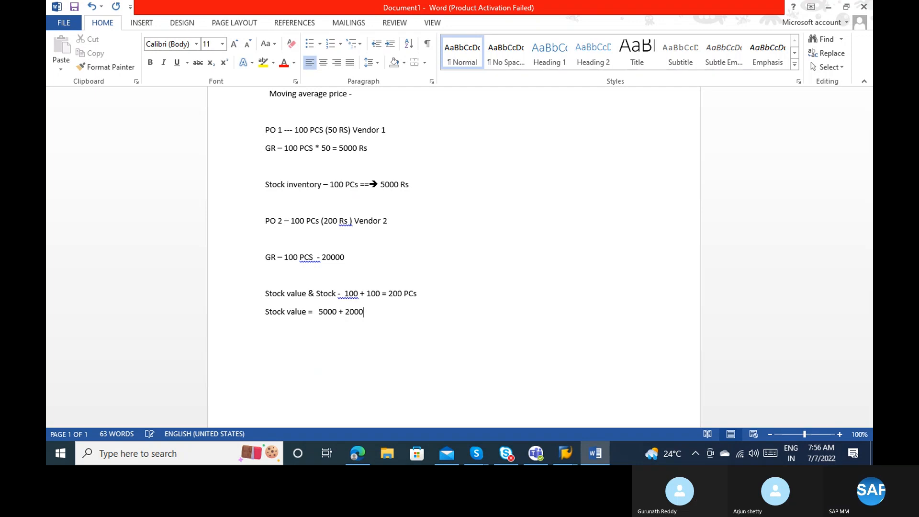
text(0 = 2)
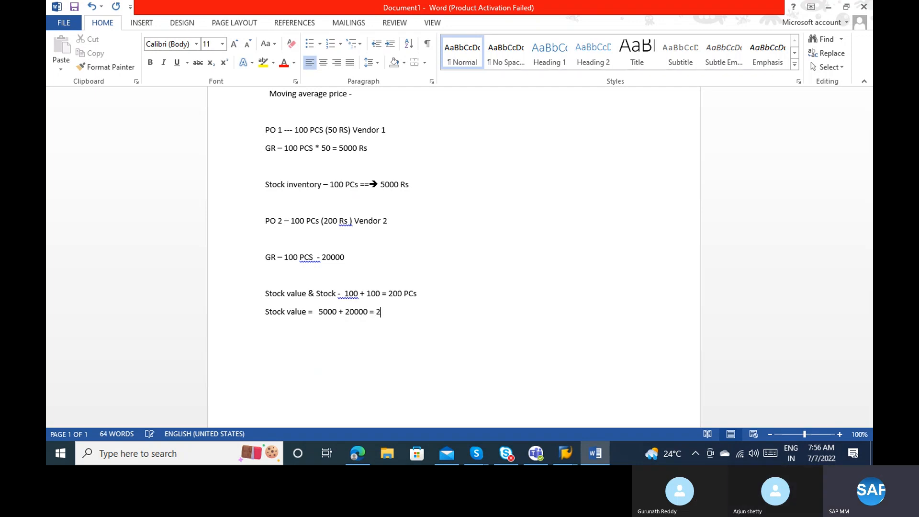
text(5000 Rs / 200 =)
Insert 'Per PCS' after 'Stock value' and end the line with '125 Rs'.
click(310, 311)
text(Per )
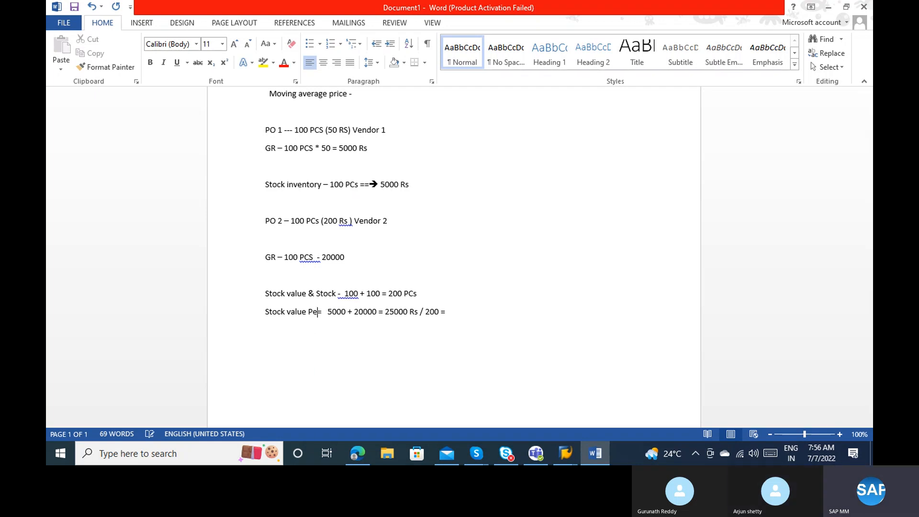
text(pCs)
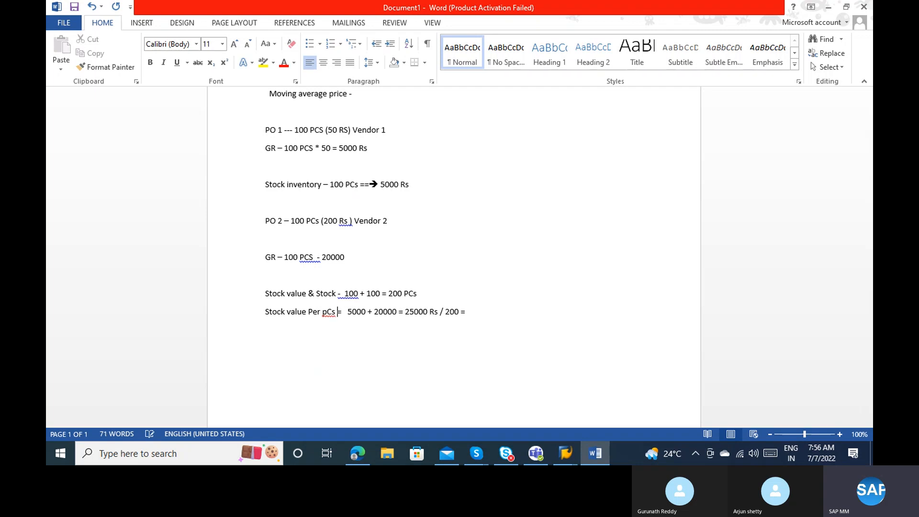
key(BackSpace)
key(BackSpace)
key(BackSpace)
key(BackSpace)
text(PCS)
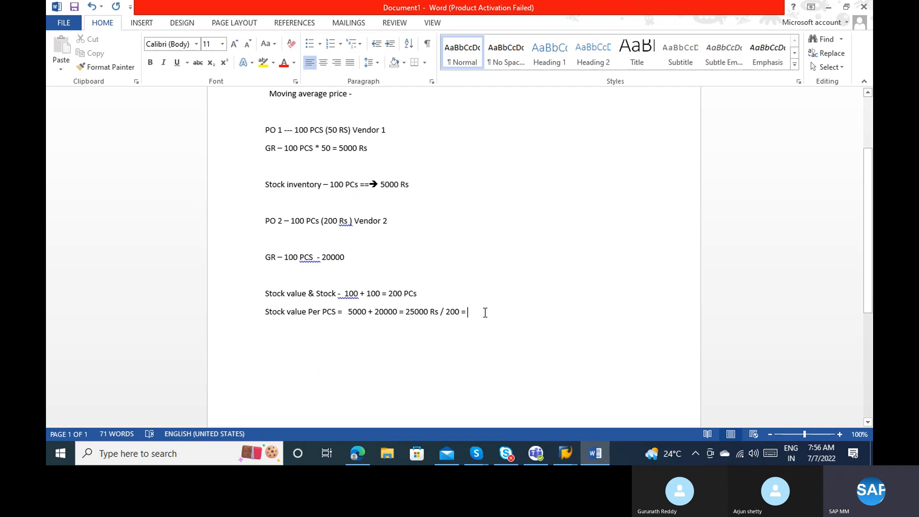
text(125 )
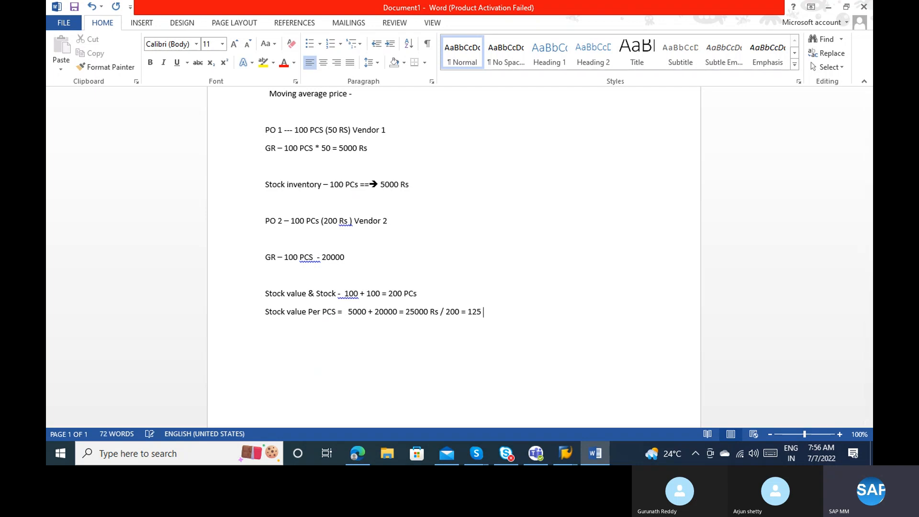
text(Rs)
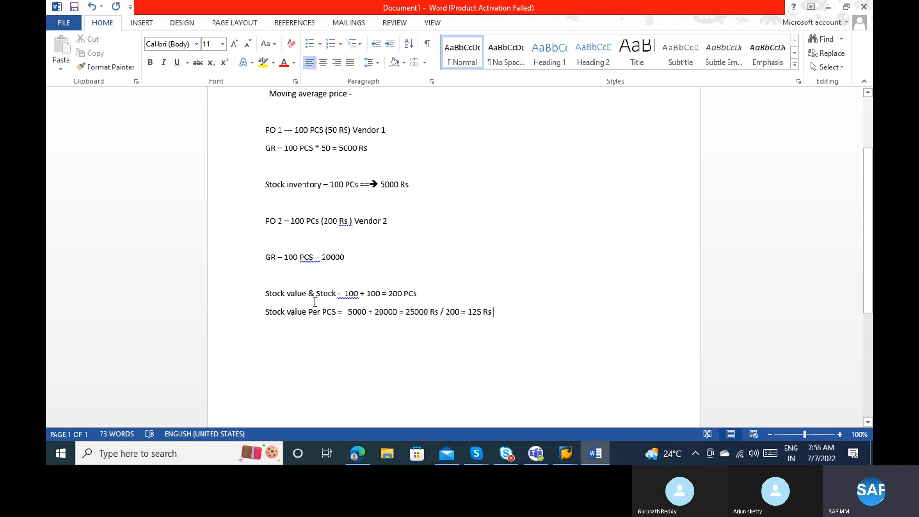
drag(315, 302, 333, 311)
click(333, 311)
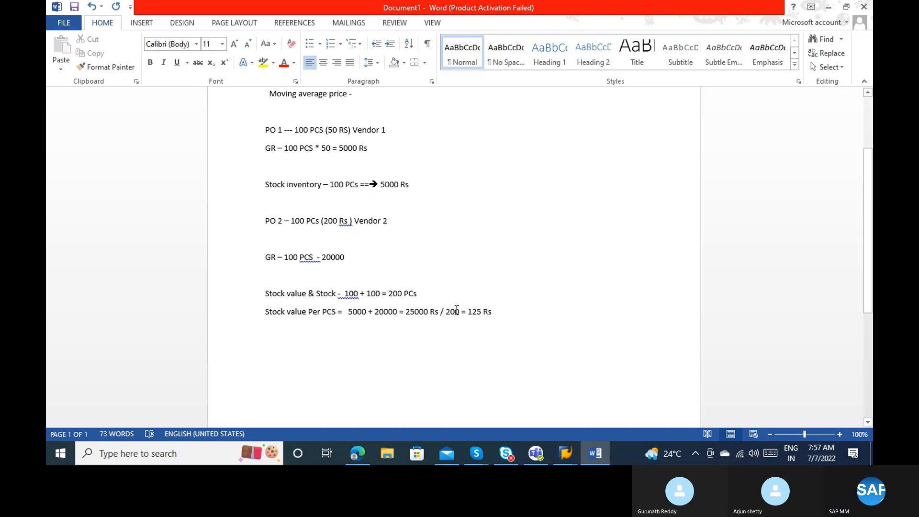
On a new line, type 'Total stock value / total stock = 5000 + 20000 )'.
click(512, 315)
key(Return)
key(Return)
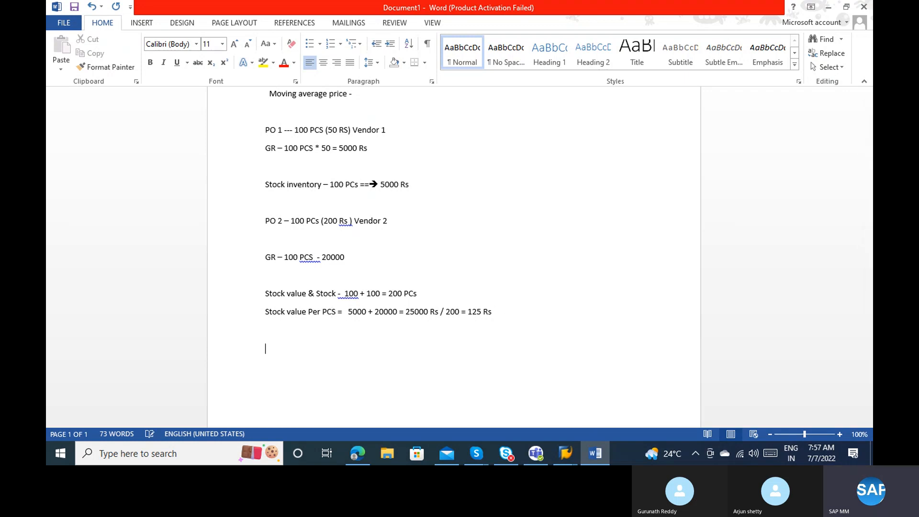
text(Tpo)
key(BackSpace)
key(BackSpace)
text(ota)
key(BackSpace)
key(BackSpace)
key(BackSpace)
text(otal stock value / total stock)
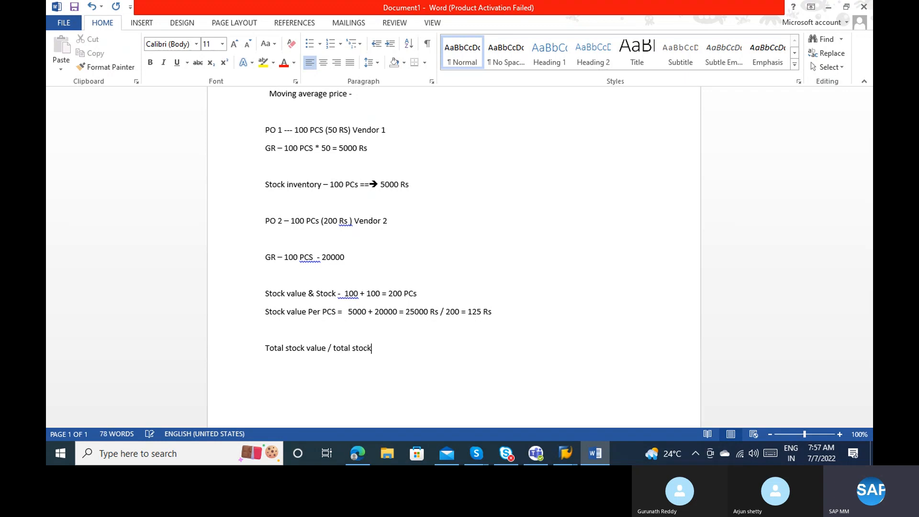
text( = 5000 + 20000 ))
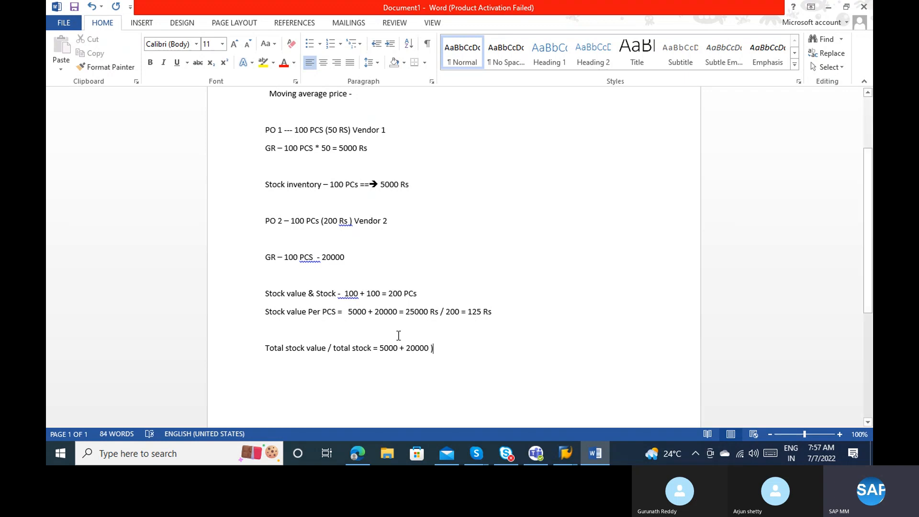
Add '(' before 5000 and finish the line with '/ (100 + 100) = 25000/ 200 = 125 Rs / PC'.
click(379, 349)
text(()
click(453, 355)
text(/ ()
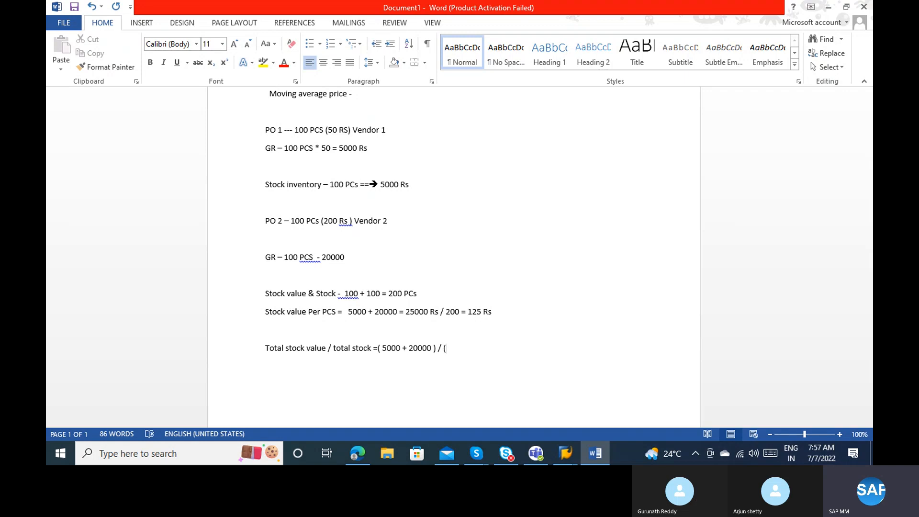
text(100 + 100) = 25000/ 200 =)
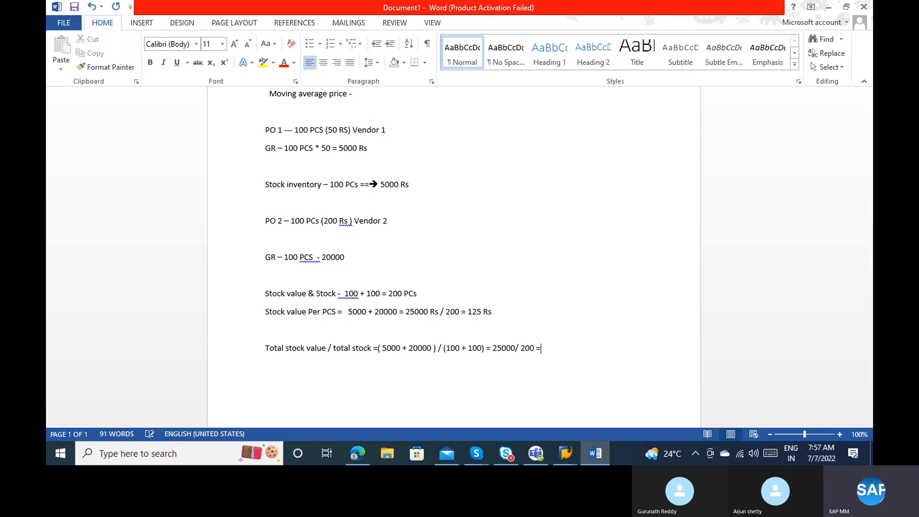
text( 125 Rs / PC)
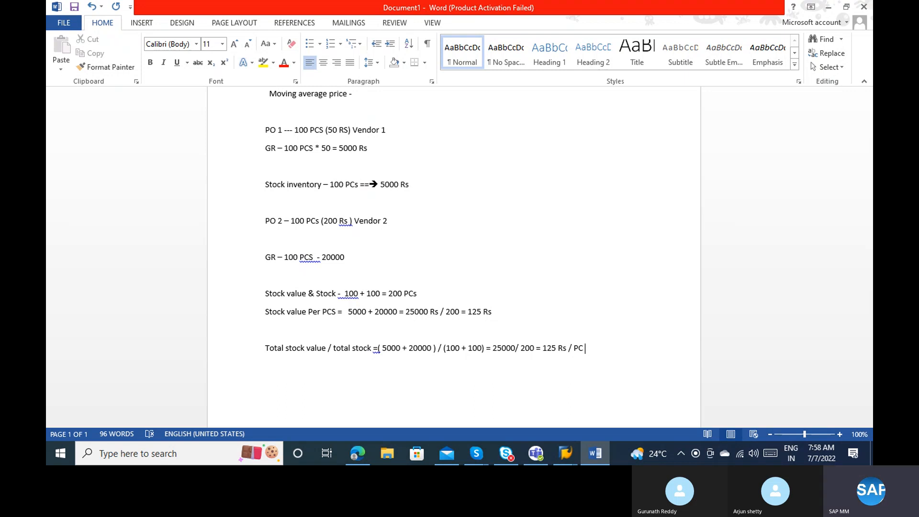
Answer No to SAP GUI's connection error, then return to the Word note.
key(alt+Tab)
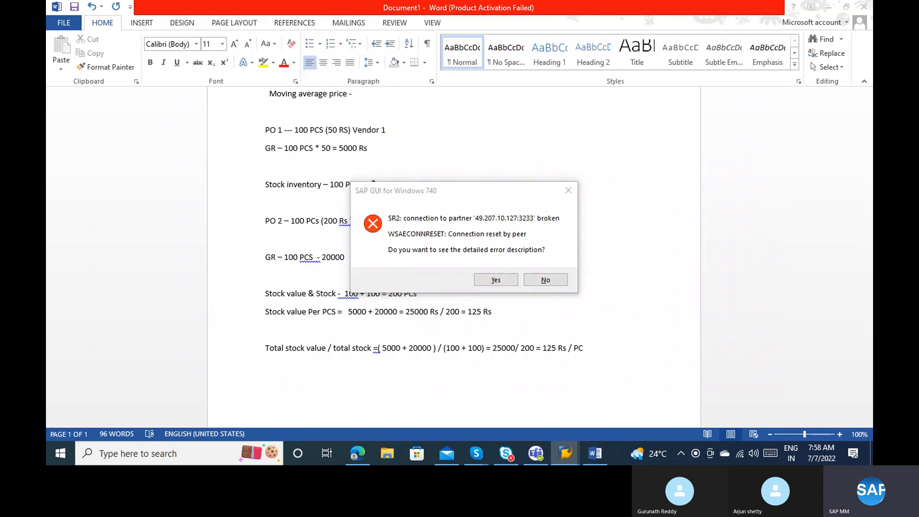
key(alt+Tab)
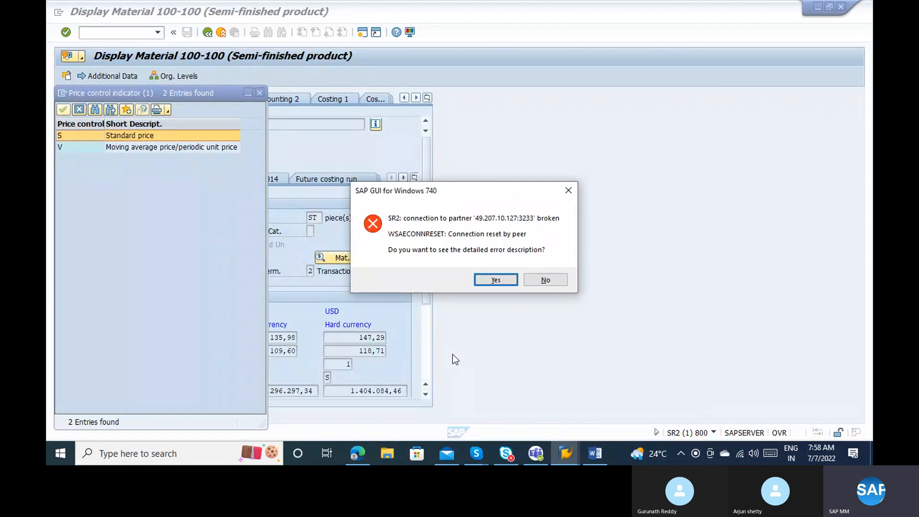
click(547, 279)
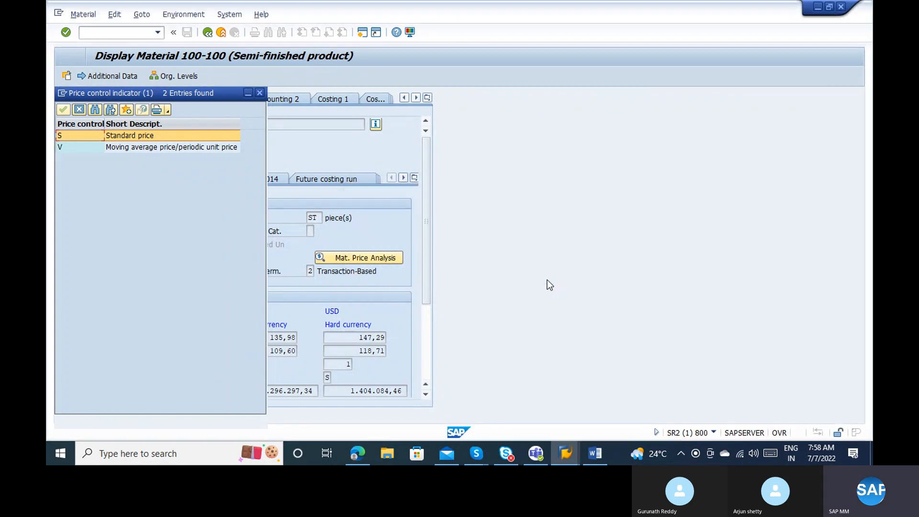
key(alt+Tab)
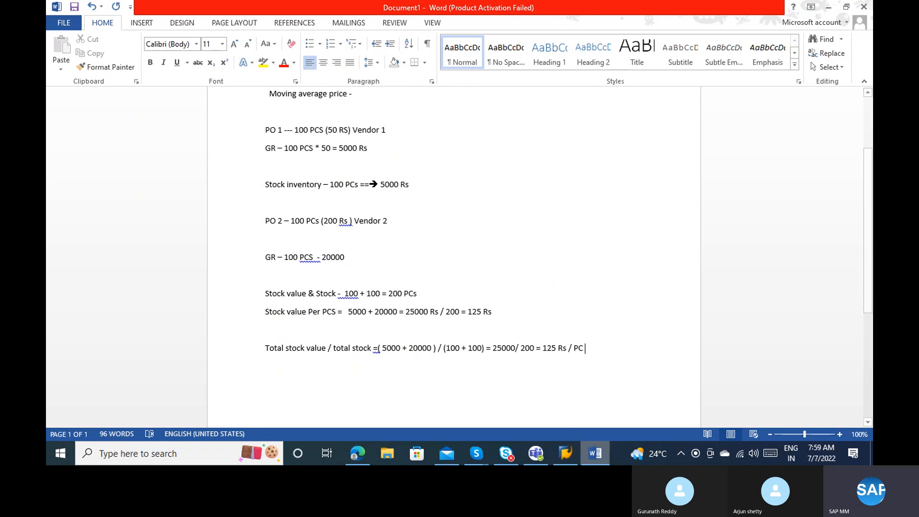
Put the cursor on the empty line above the total formula, minimize SAP Logon, and bring Skype forward.
click(558, 334)
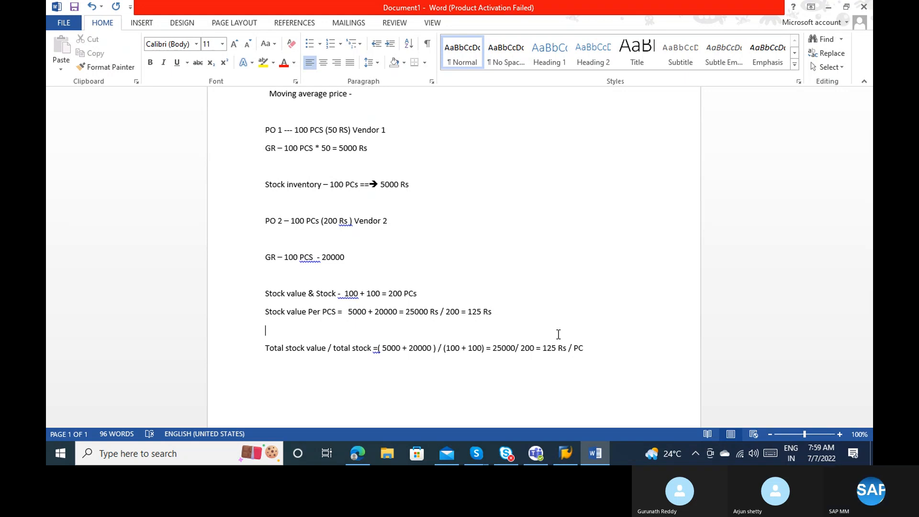
click(572, 451)
click(573, 449)
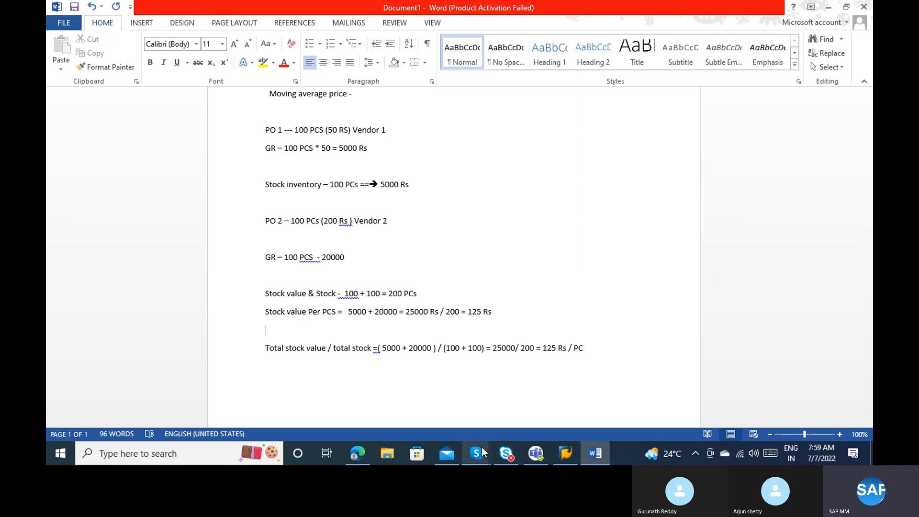
mouse_move(480, 446)
click(451, 400)
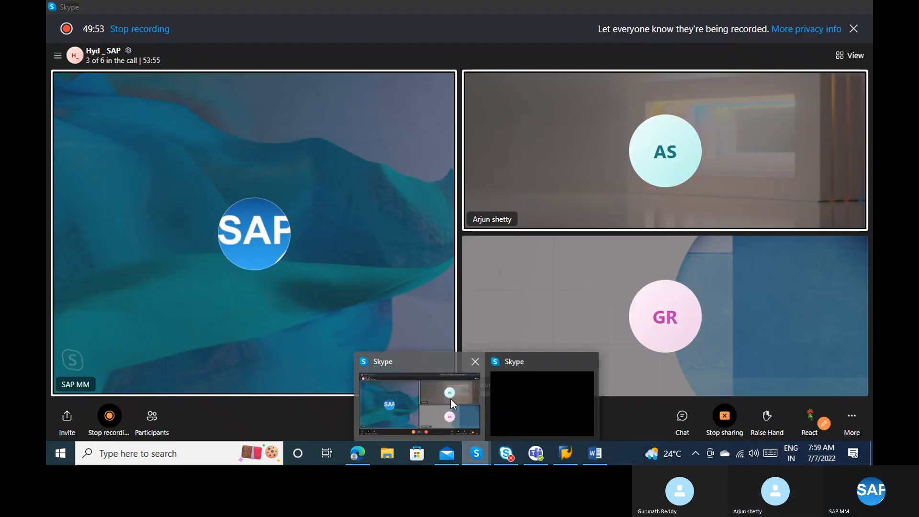